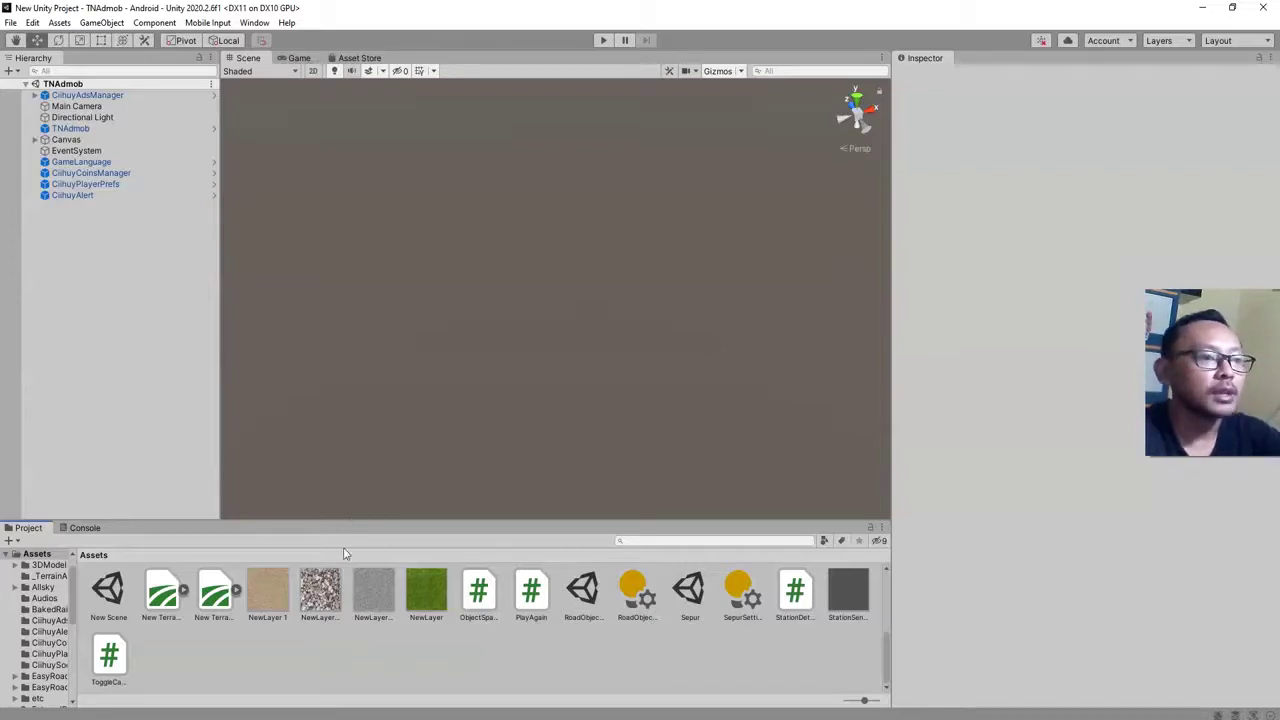
Create a scene named AmbientOcclusionMaker in the Assets folder and open it
{"action": "right_click", "coordinate": [309, 653]}
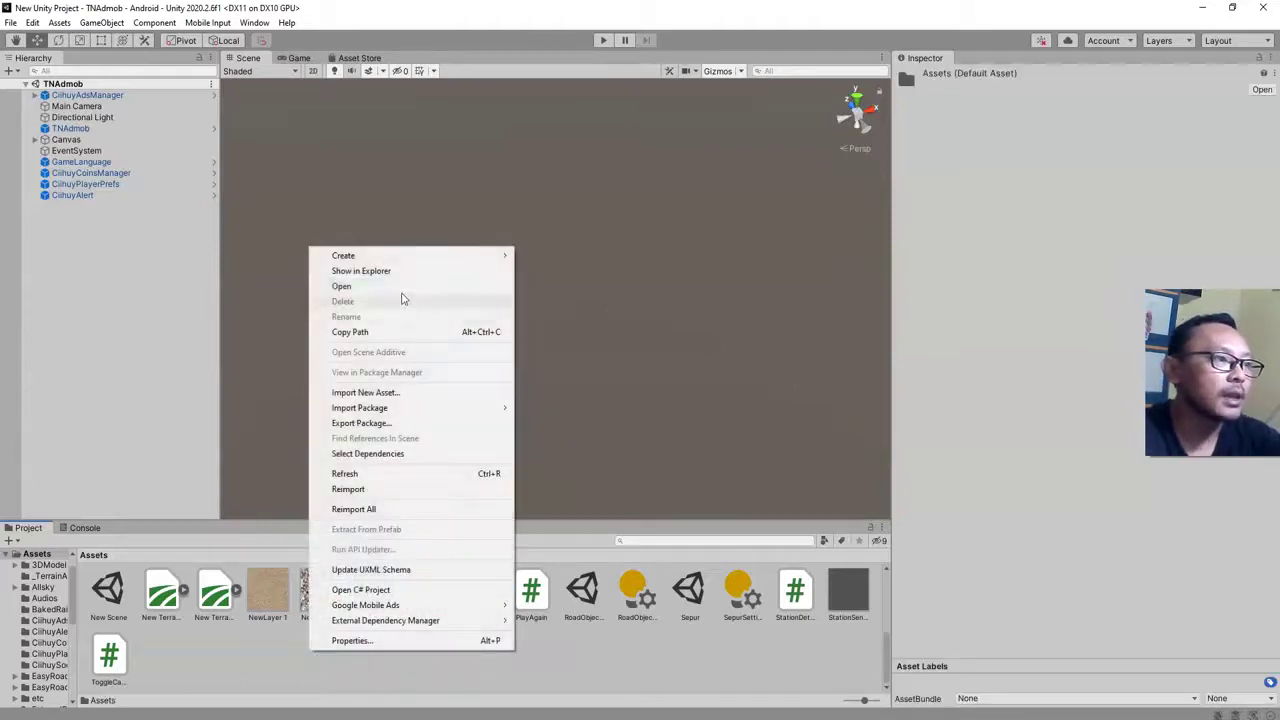
{"action": "mouse_move", "coordinate": [400, 257]}
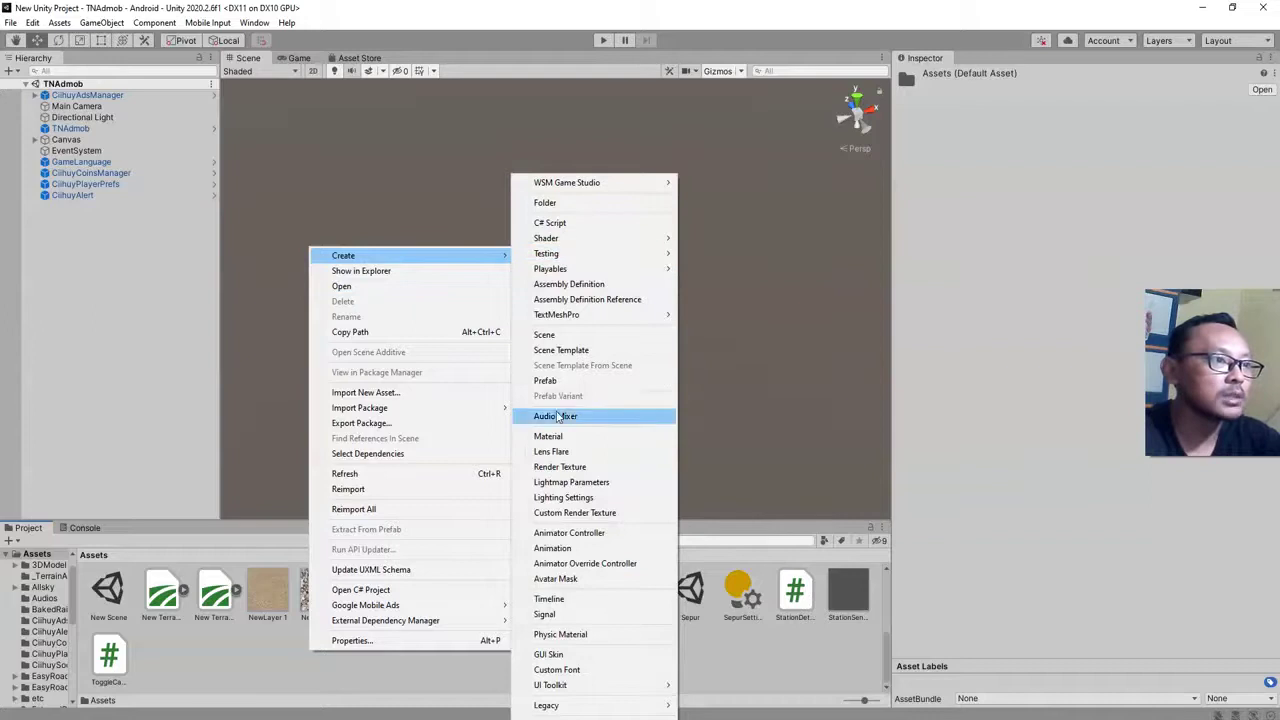
{"action": "left_click", "coordinate": [560, 335]}
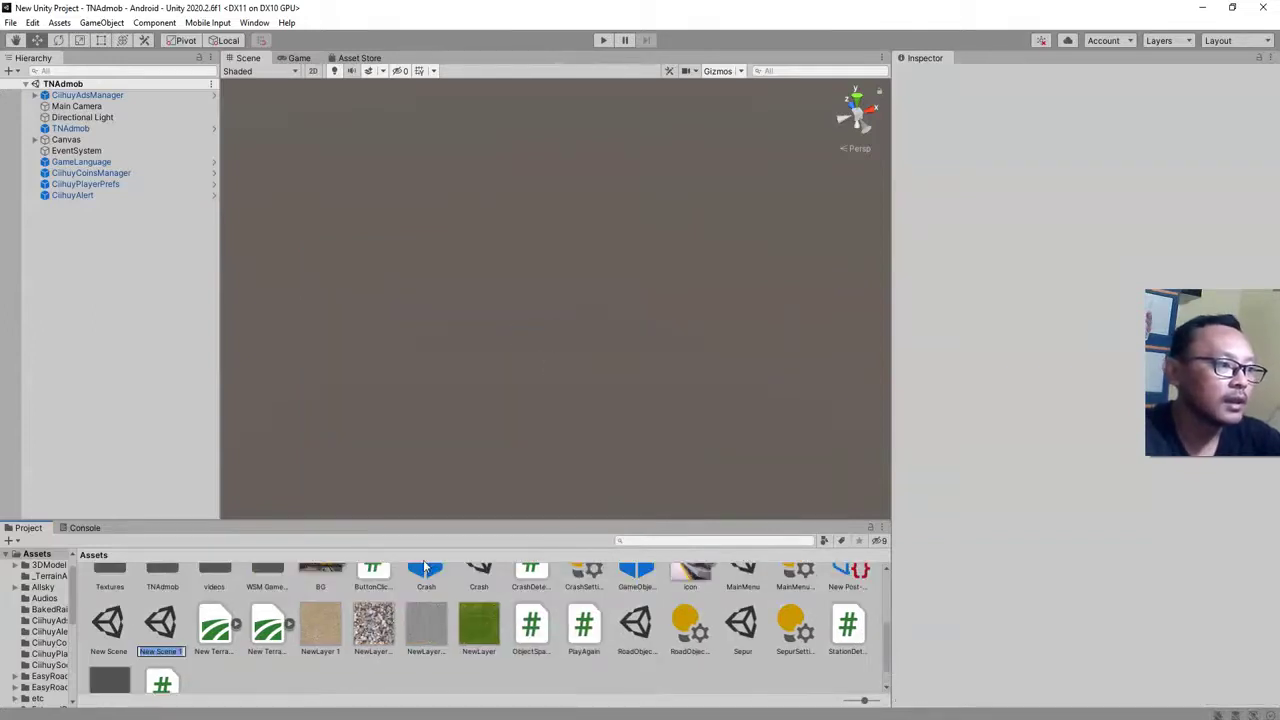
{"action": "type", "text": "Amb"}
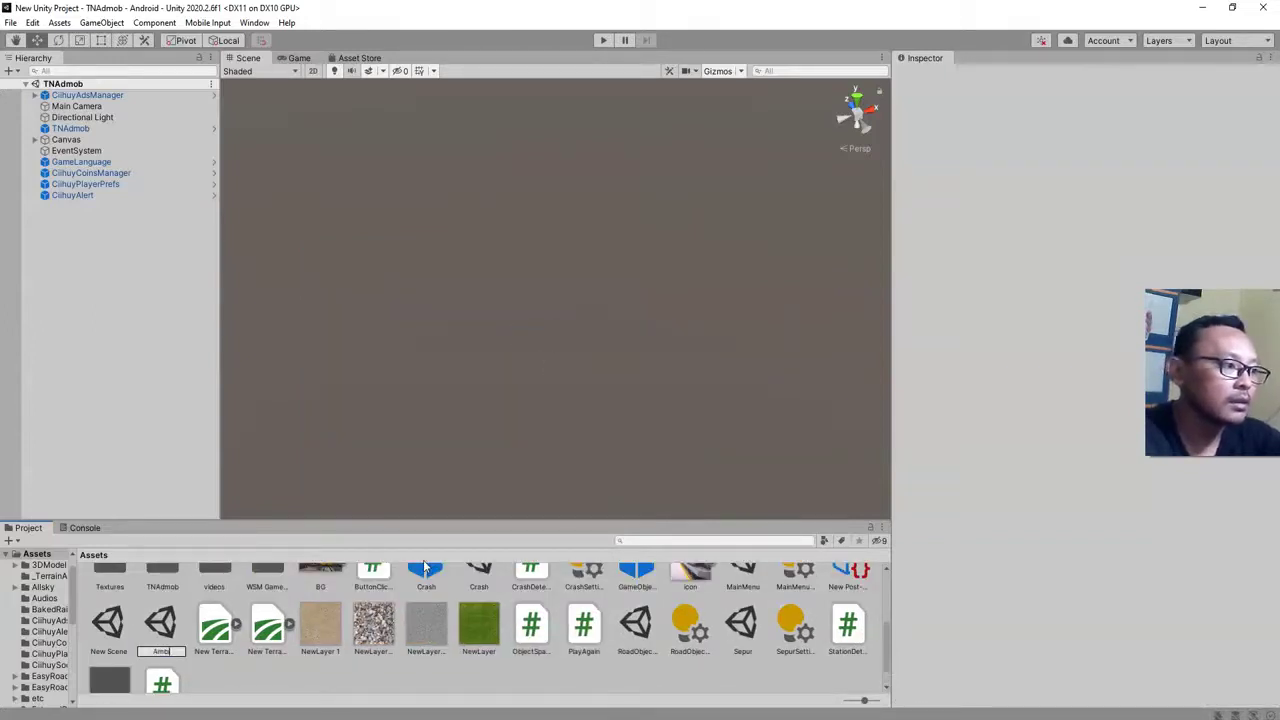
{"action": "type", "text": "ientOcclusi"}
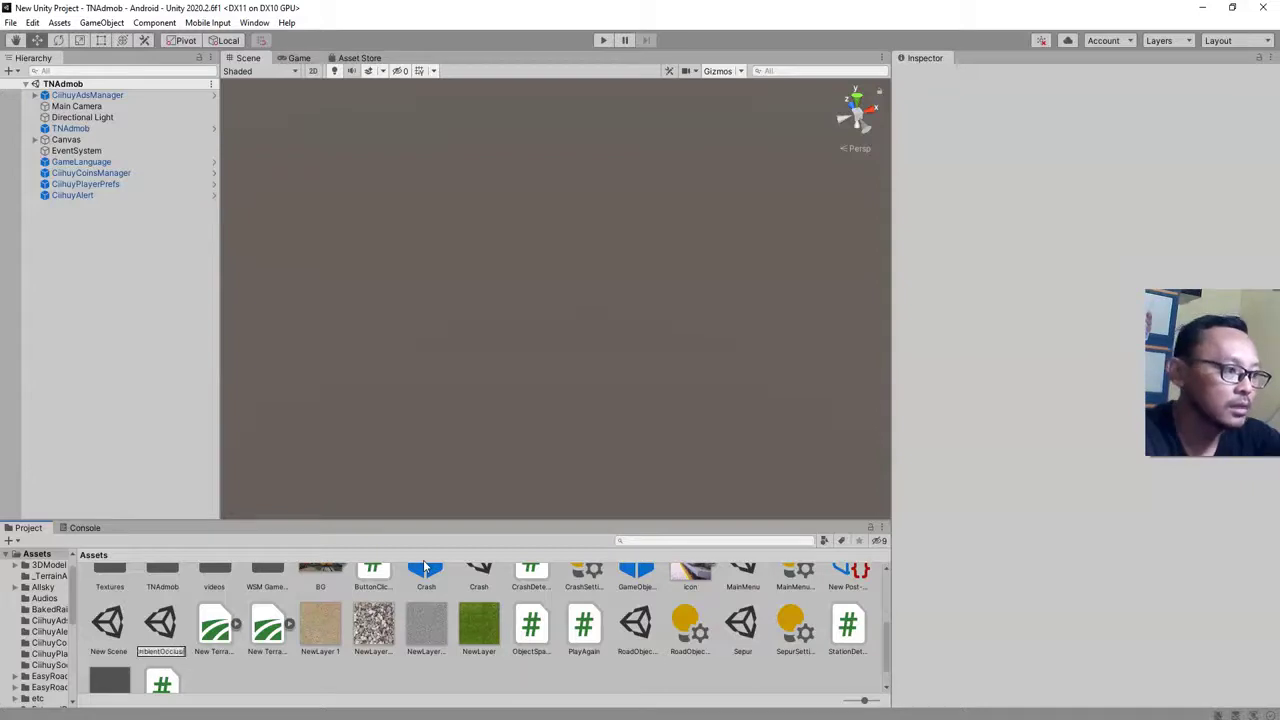
{"action": "type", "text": "onMaker"}
{"action": "key", "text": "Return"}
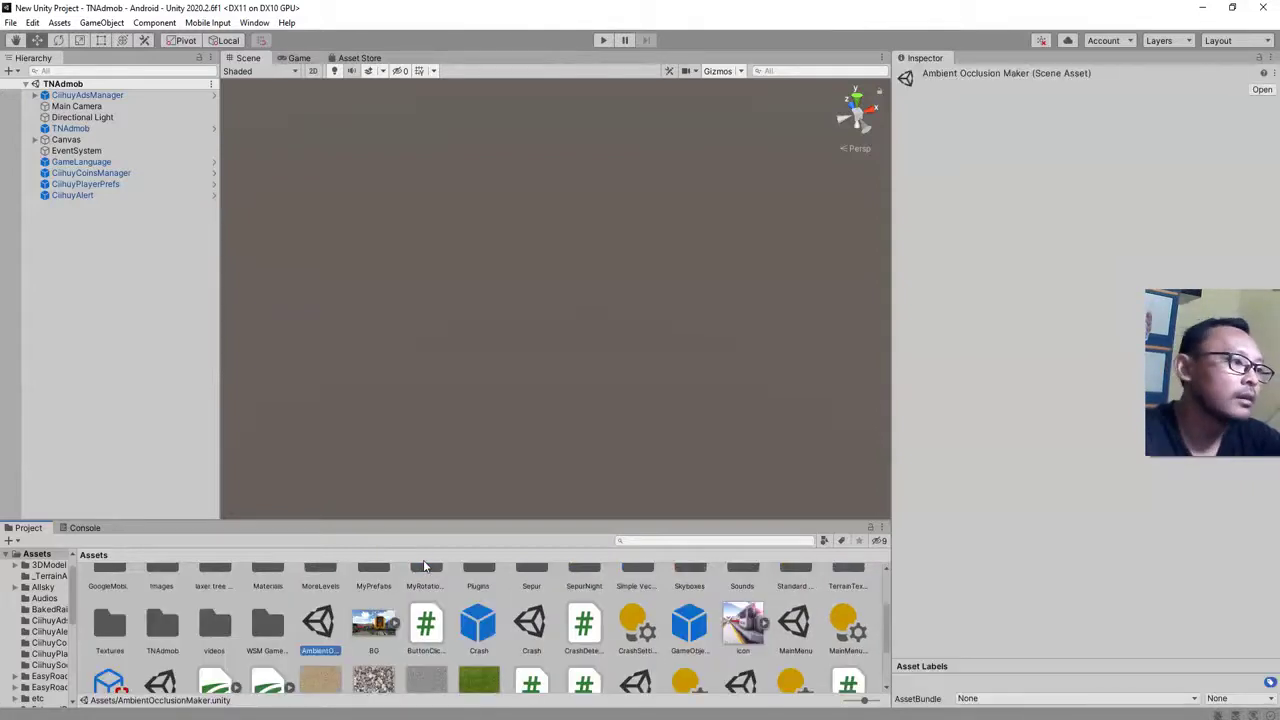
{"action": "double_click", "coordinate": [325, 615]}
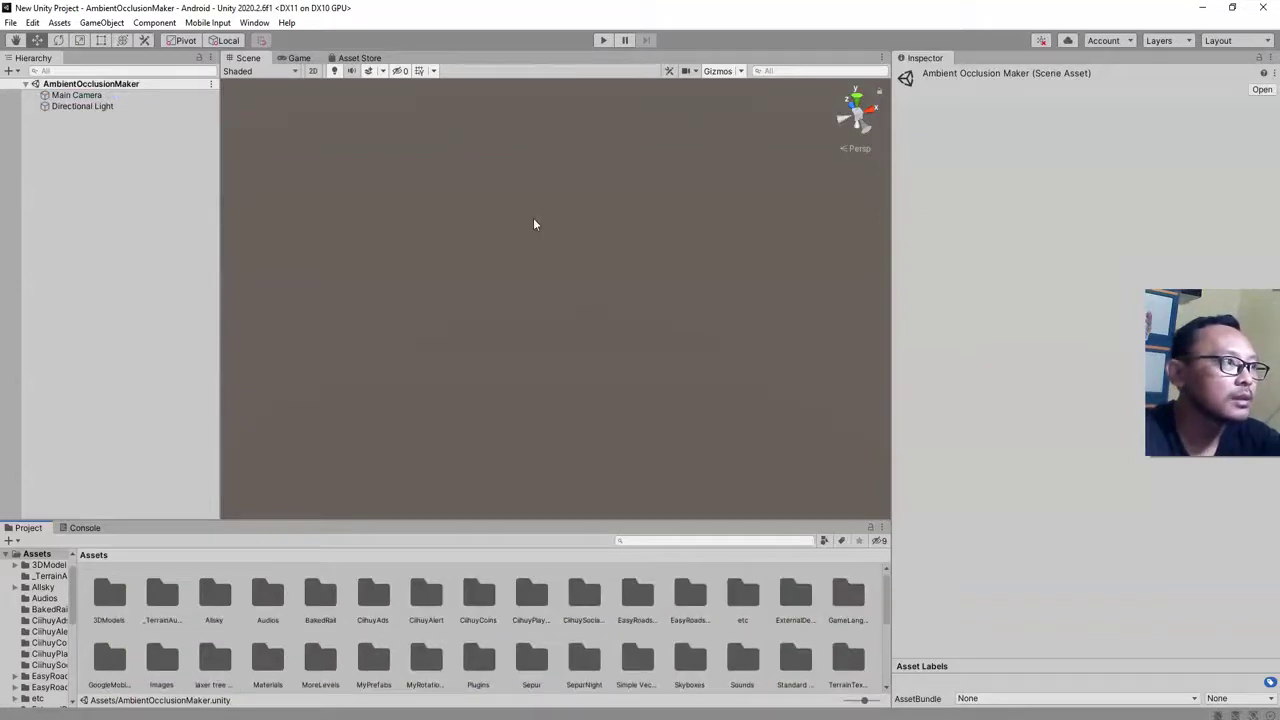
Place the locomotive mesh model from the 3DModels folder into the AmbientOcclusionMaker scene
{"action": "left_click", "coordinate": [71, 293]}
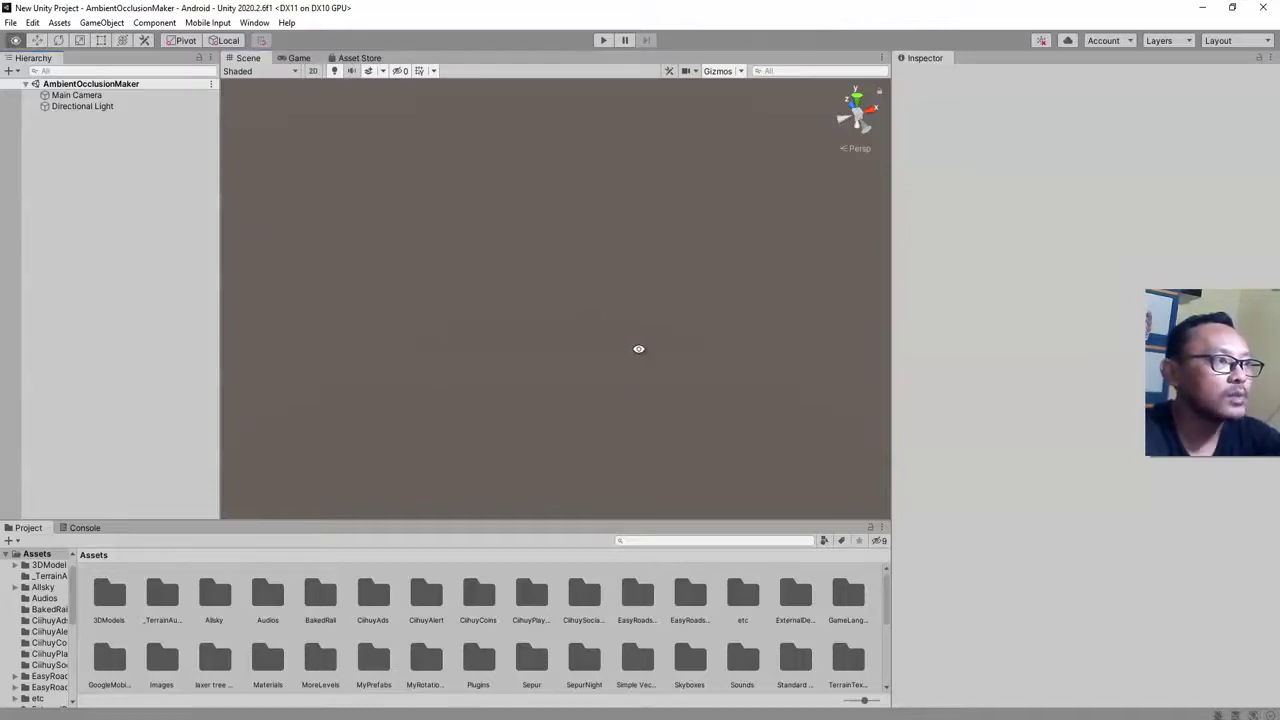
{"action": "left_click_drag", "start_coordinate": [640, 349], "coordinate": [517, 311], "text": "alt"}
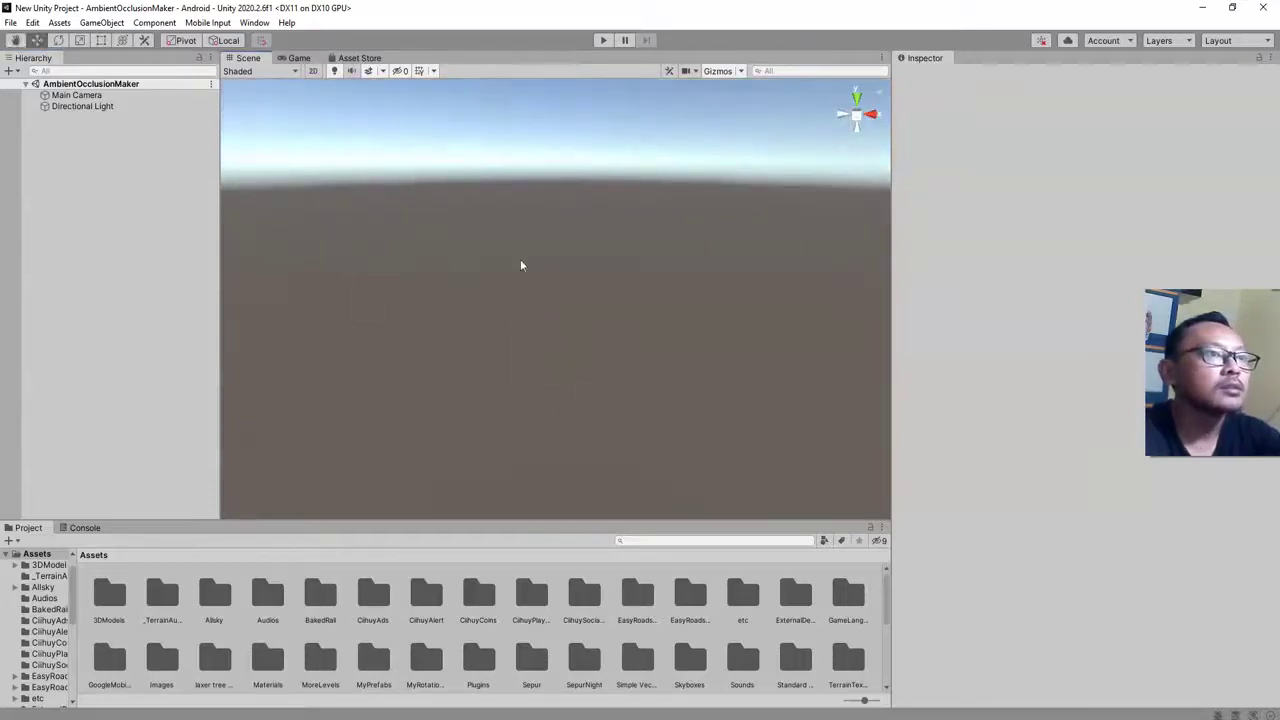
{"action": "left_click_drag", "start_coordinate": [463, 349], "coordinate": [380, 322], "text": "alt"}
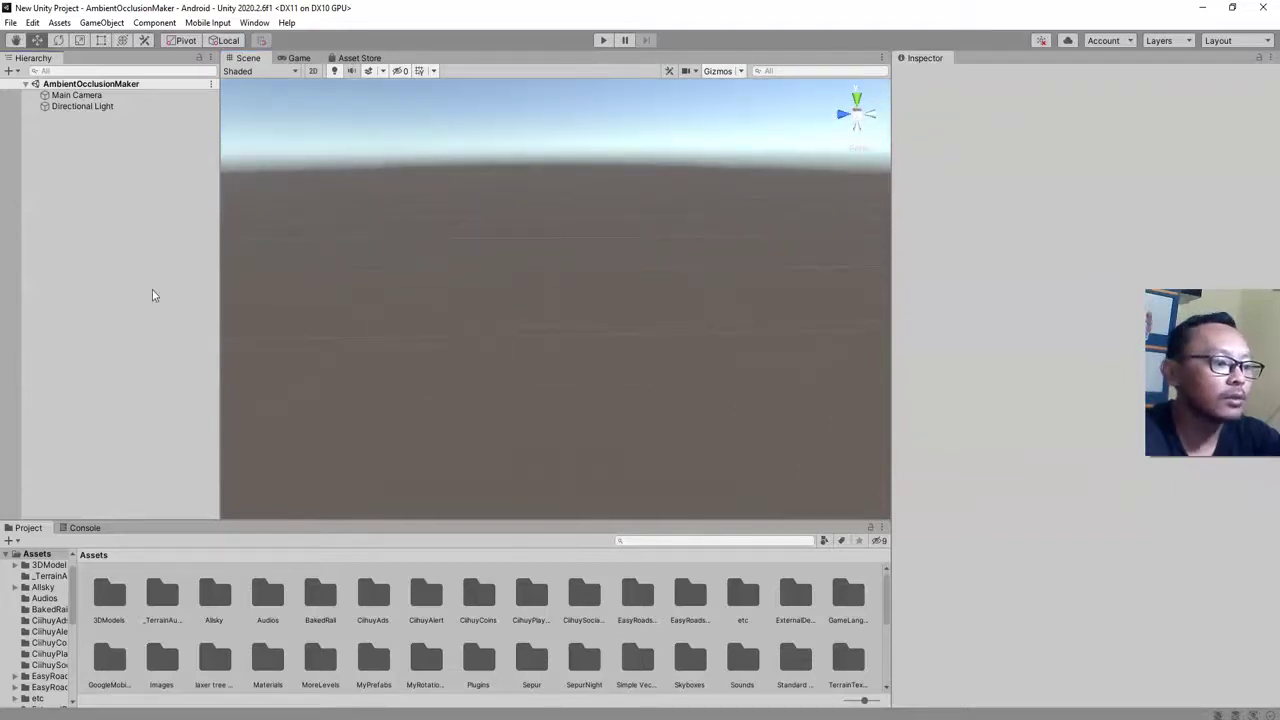
{"action": "double_click", "coordinate": [109, 595]}
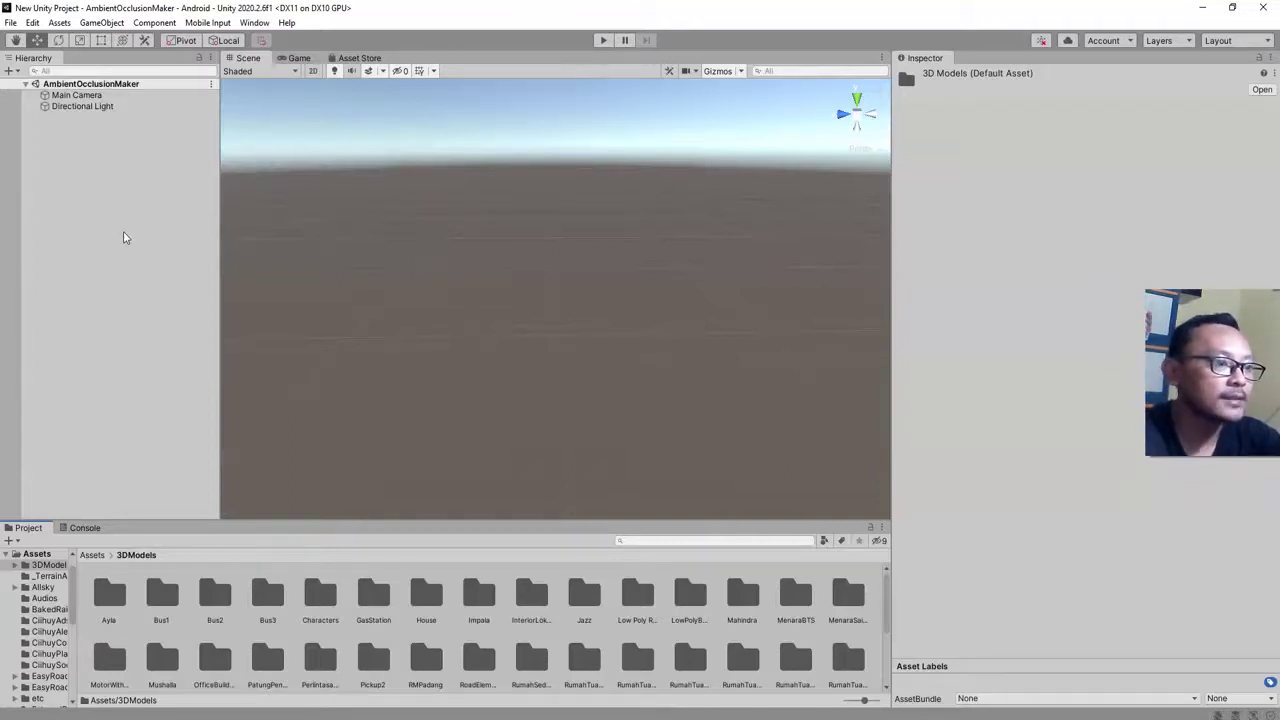
{"action": "scroll", "coordinate": [503, 651], "scroll_direction": "down", "scroll_amount": 3}
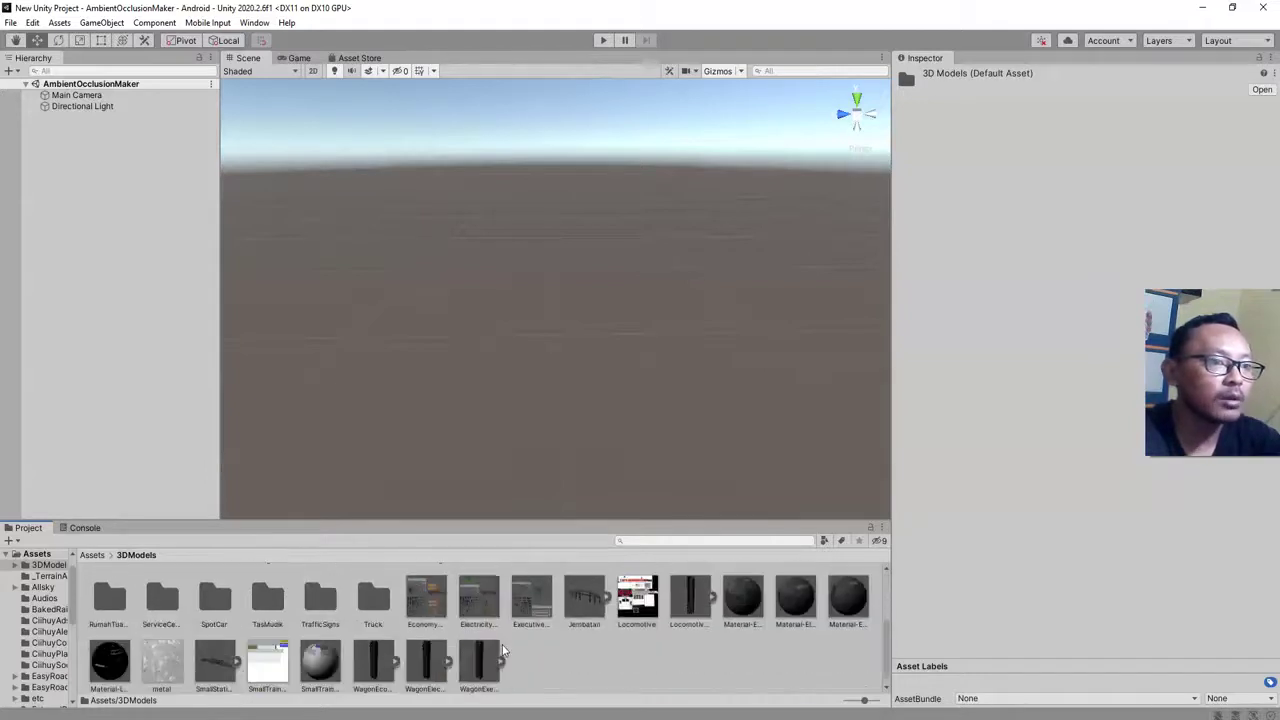
{"action": "scroll", "coordinate": [503, 651], "scroll_direction": "up", "scroll_amount": 3}
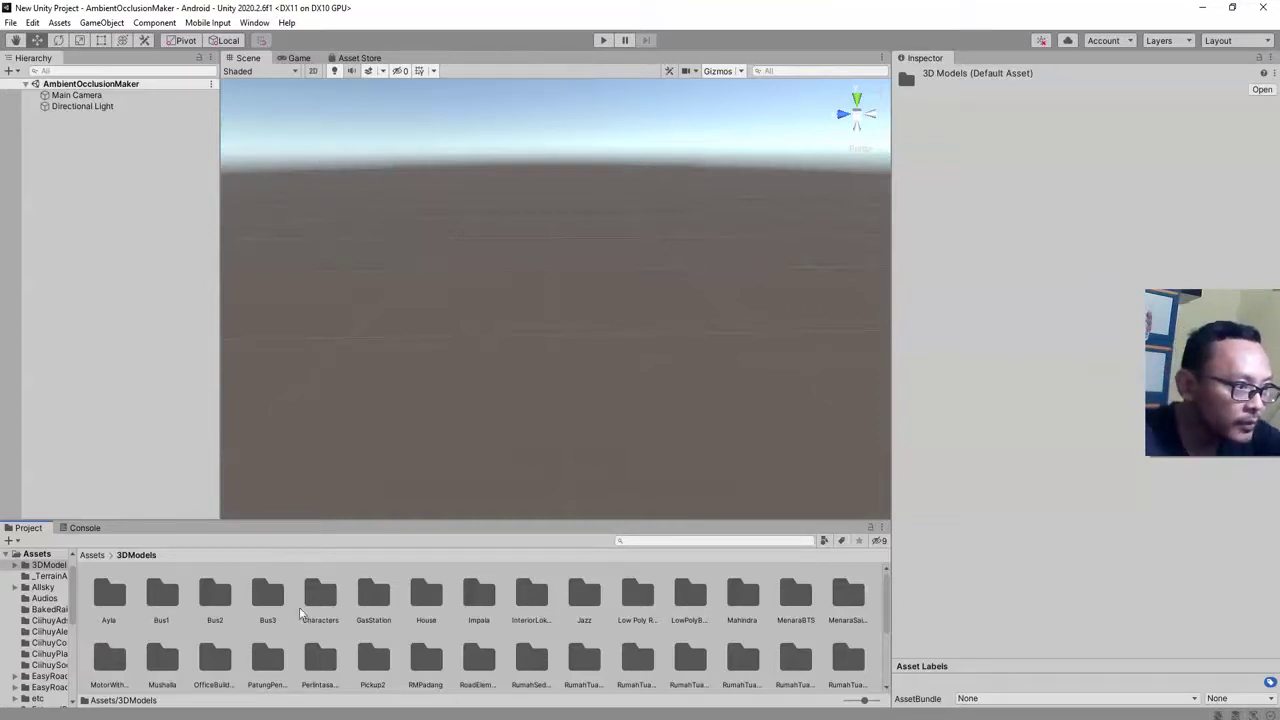
{"action": "scroll", "coordinate": [340, 620], "scroll_direction": "down", "scroll_amount": 5}
{"action": "left_click", "coordinate": [560, 651]}
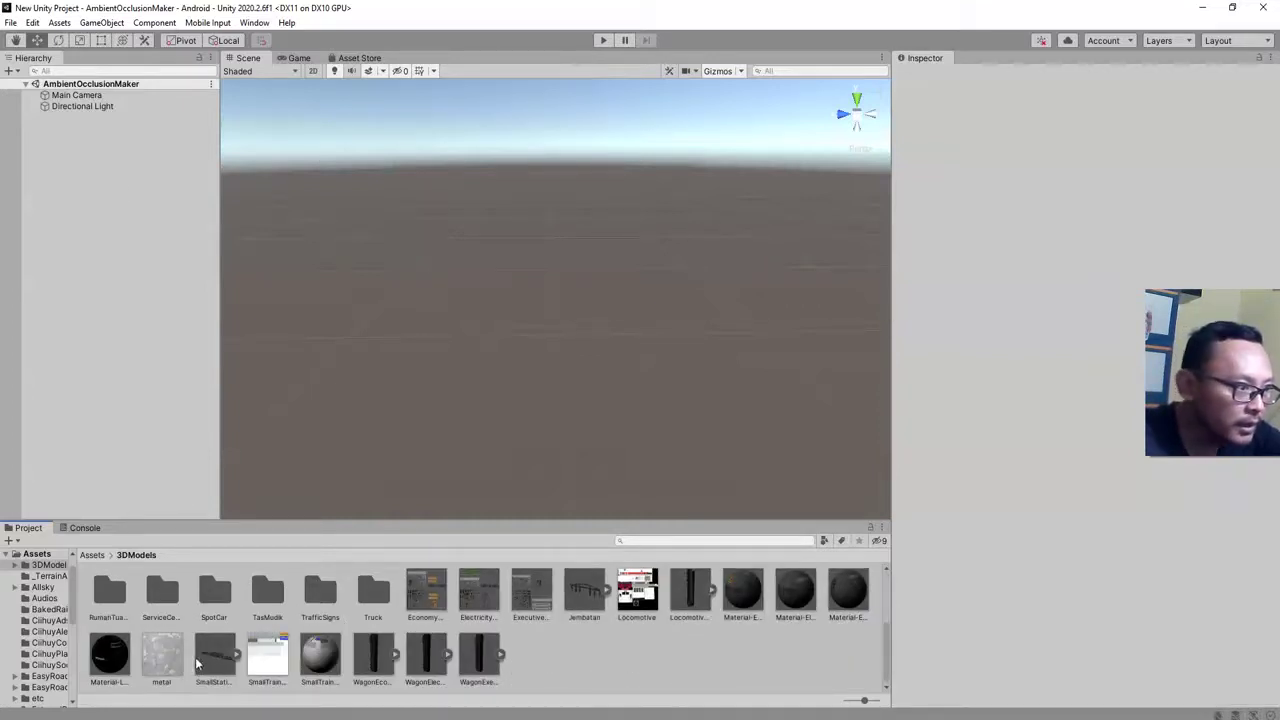
{"action": "left_click_drag", "start_coordinate": [695, 597], "coordinate": [634, 443]}
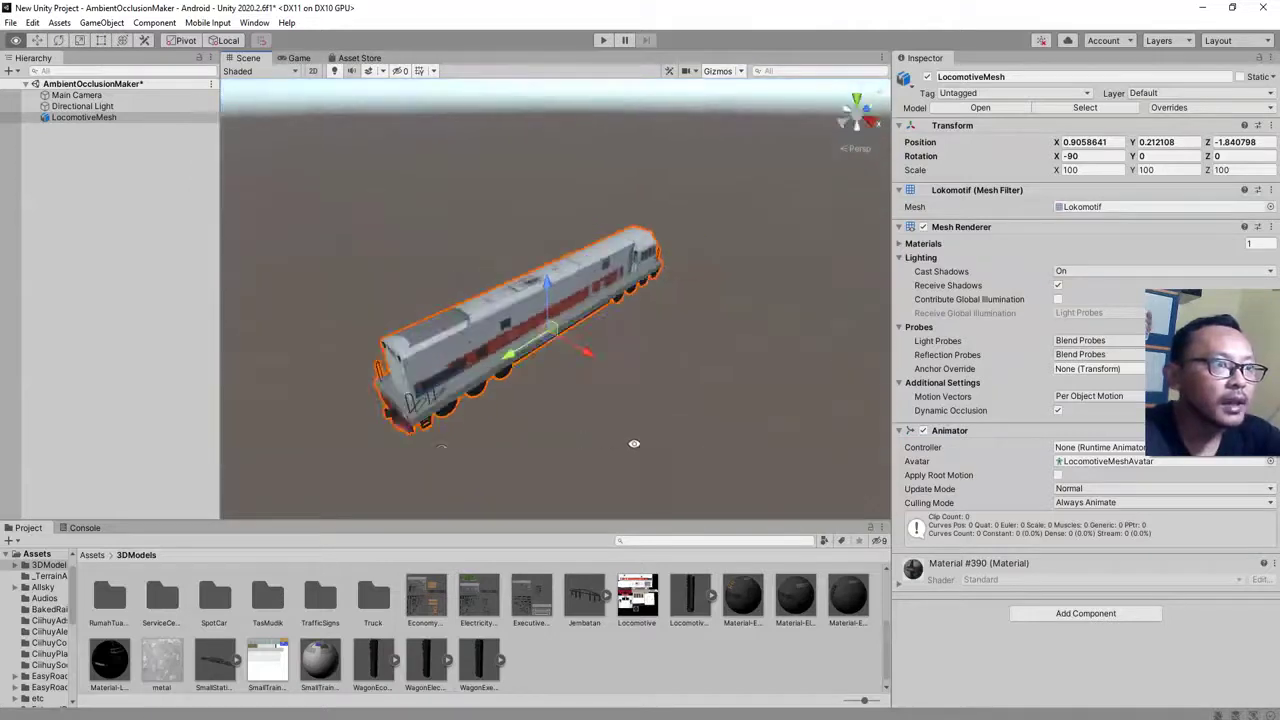
{"action": "left_click_drag", "start_coordinate": [410, 452], "coordinate": [670, 347], "text": "alt"}
{"action": "left_click_drag", "start_coordinate": [600, 409], "coordinate": [650, 428], "text": "alt"}
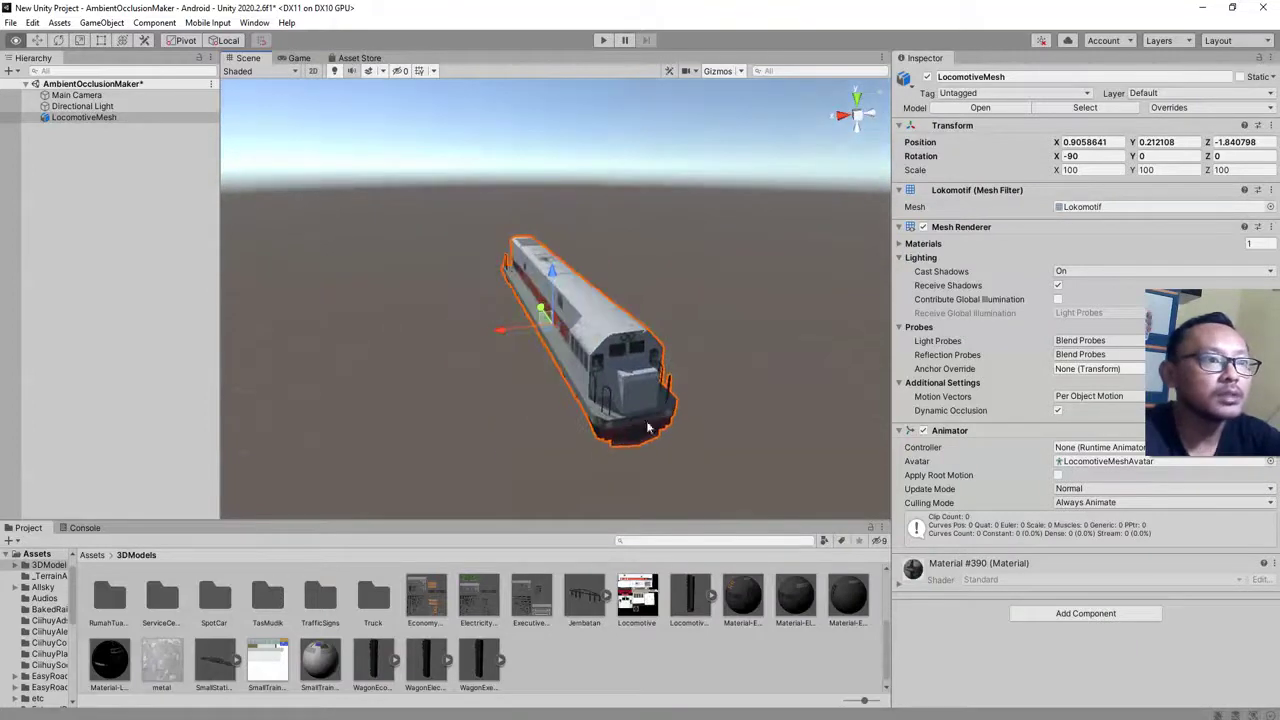
Mark the LocomotiveMesh object as Static and save the scene
{"action": "left_click", "coordinate": [544, 447]}
{"action": "left_click", "coordinate": [628, 309]}
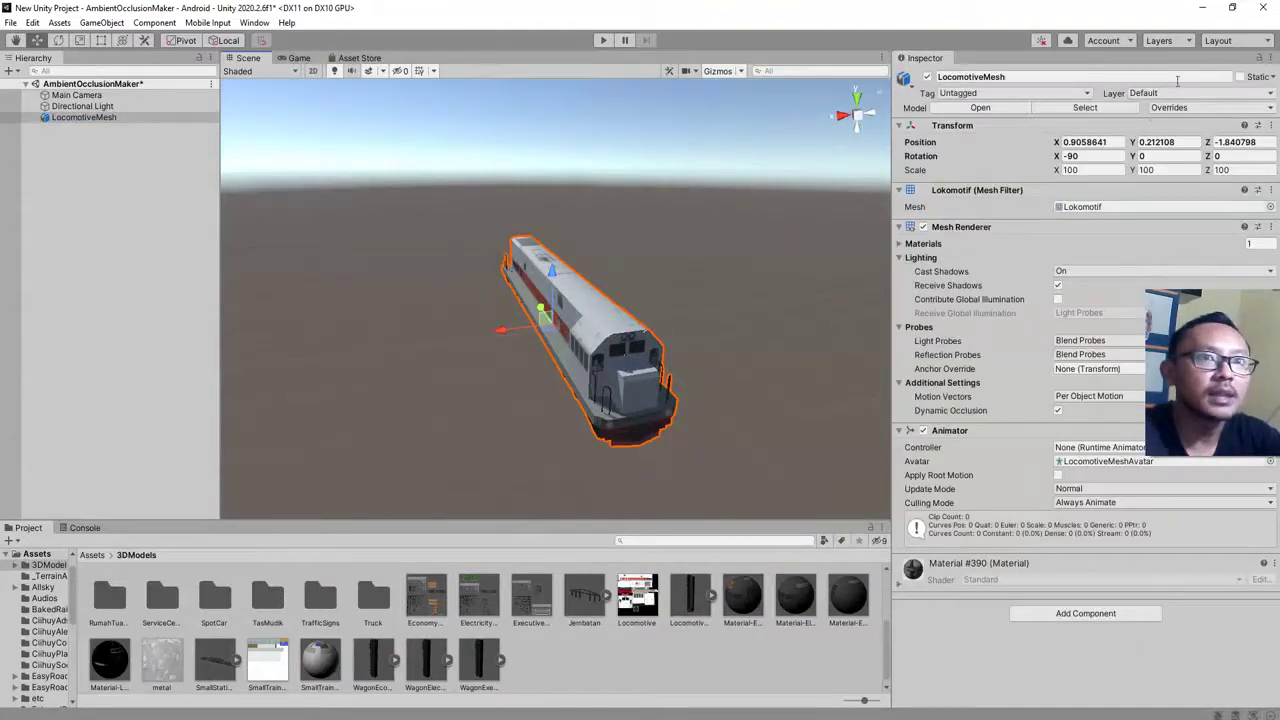
{"action": "left_click", "coordinate": [1240, 77]}
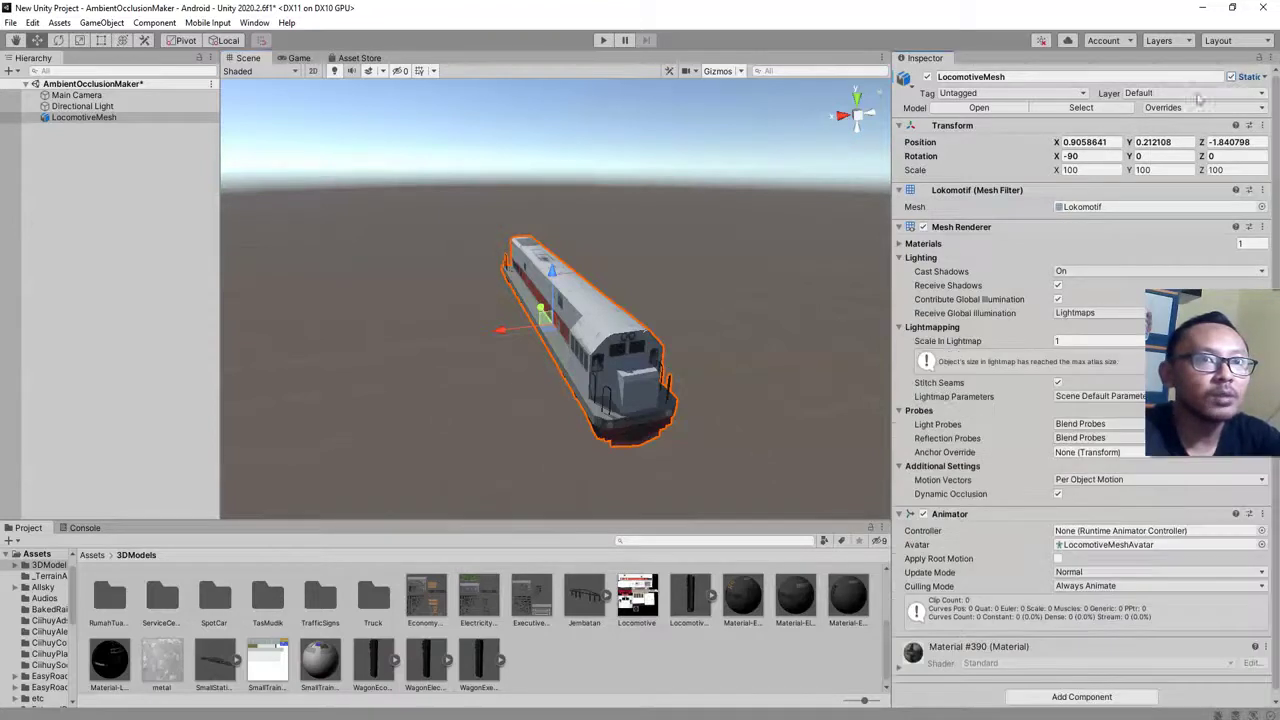
{"action": "key", "text": "ctrl+s"}
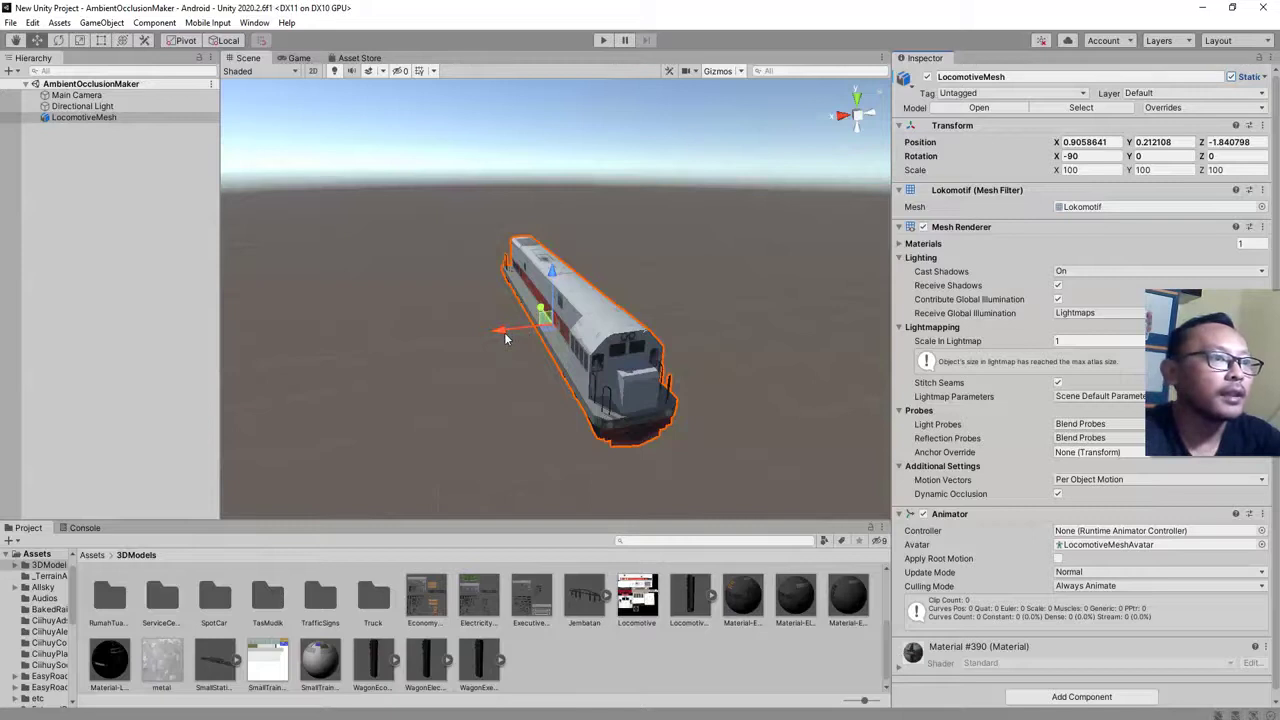
Rotate the Directional Light around the global Y axis to about -178 degrees and save the scene
{"action": "left_click", "coordinate": [88, 106]}
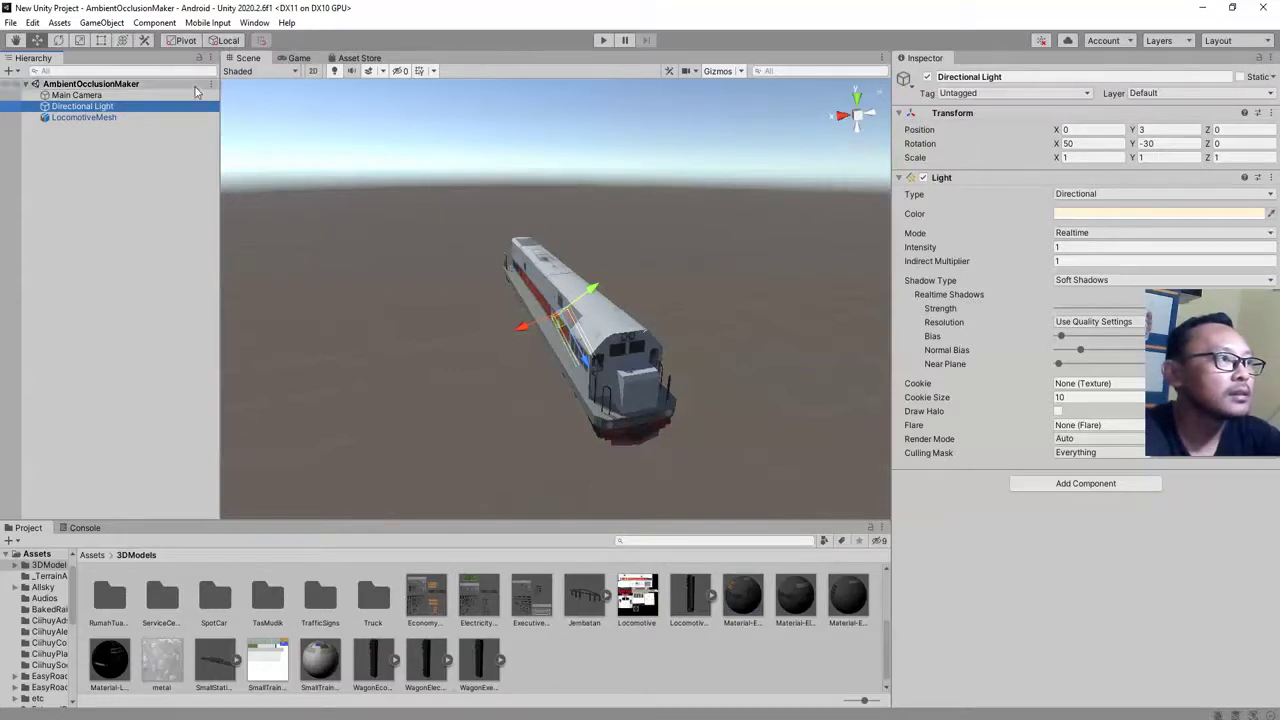
{"action": "left_click", "coordinate": [223, 41]}
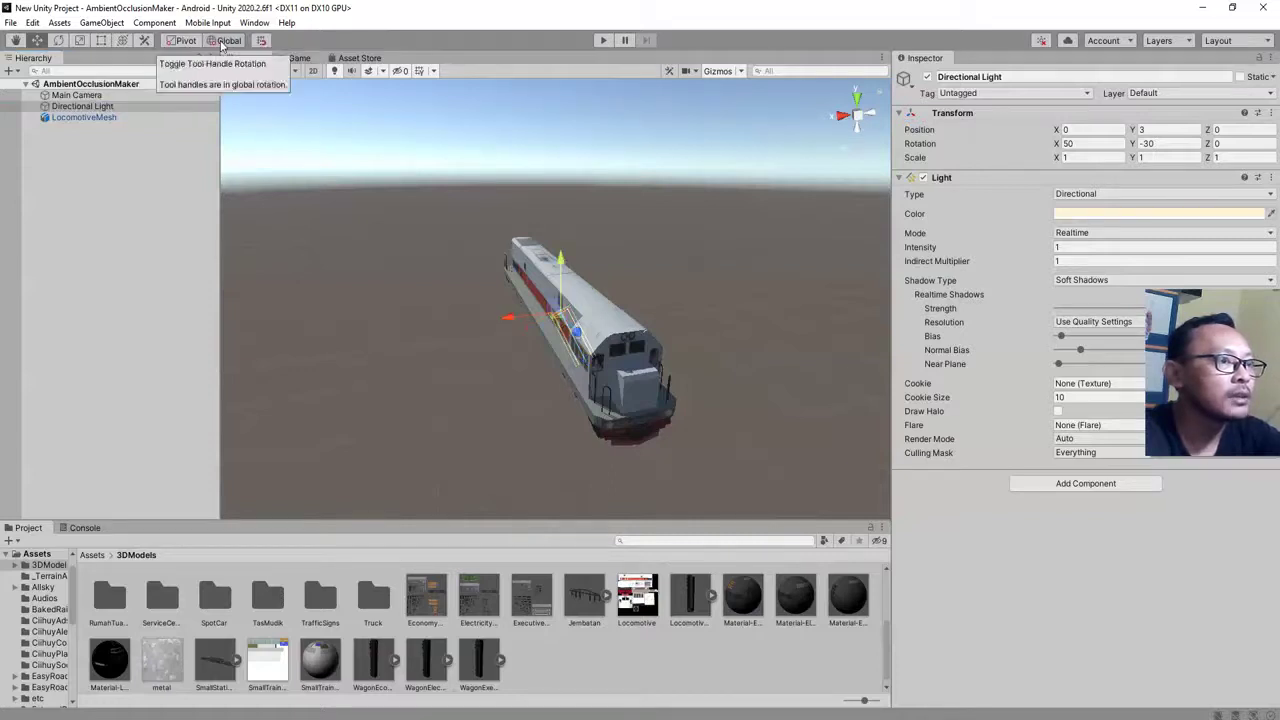
{"action": "left_click", "coordinate": [58, 40]}
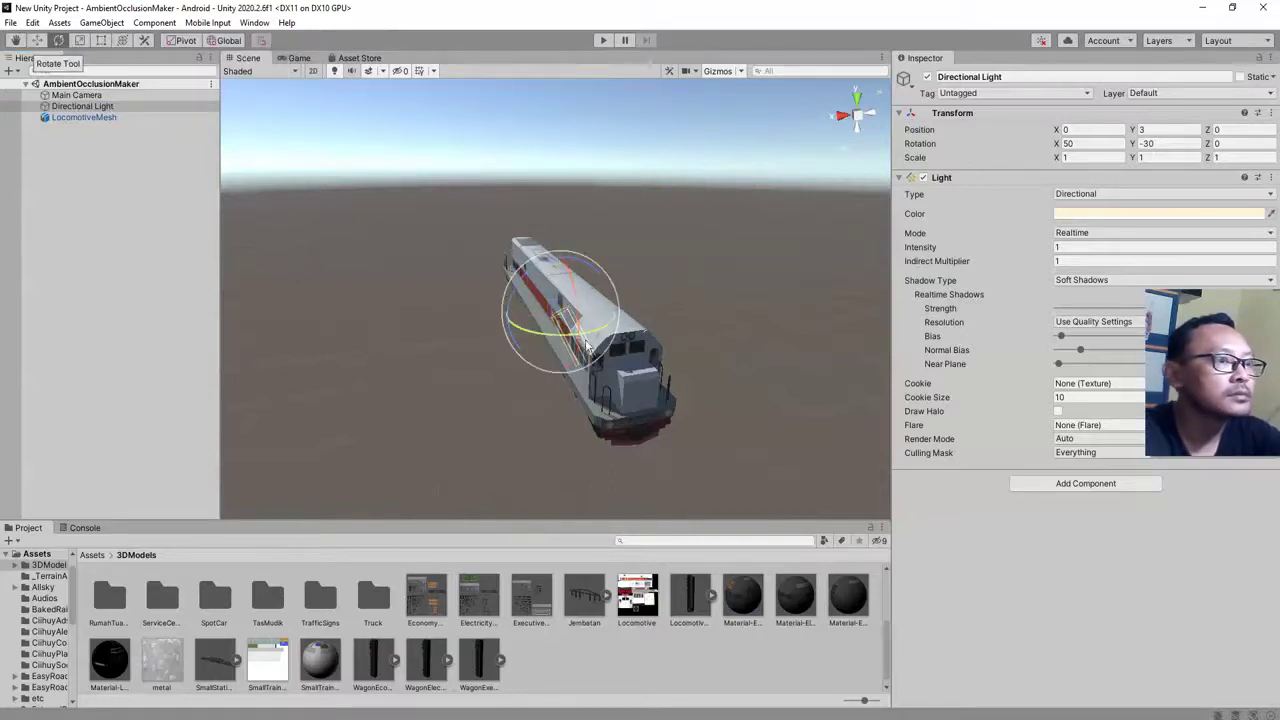
{"action": "left_click_drag", "start_coordinate": [532, 340], "coordinate": [688, 350]}
{"action": "scroll", "coordinate": [684, 349], "scroll_direction": "up", "scroll_amount": 10}
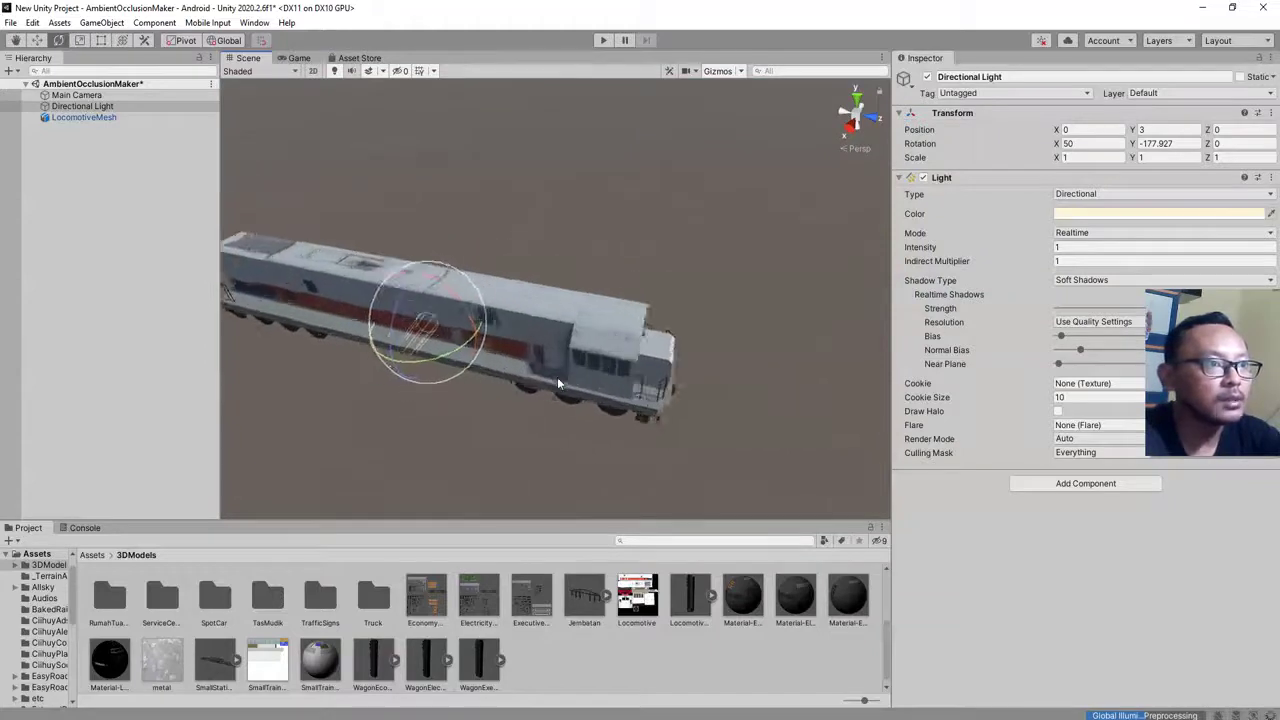
{"action": "left_click_drag", "start_coordinate": [587, 408], "coordinate": [650, 380], "text": "alt"}
{"action": "scroll", "coordinate": [680, 306], "scroll_direction": "up", "scroll_amount": 5}
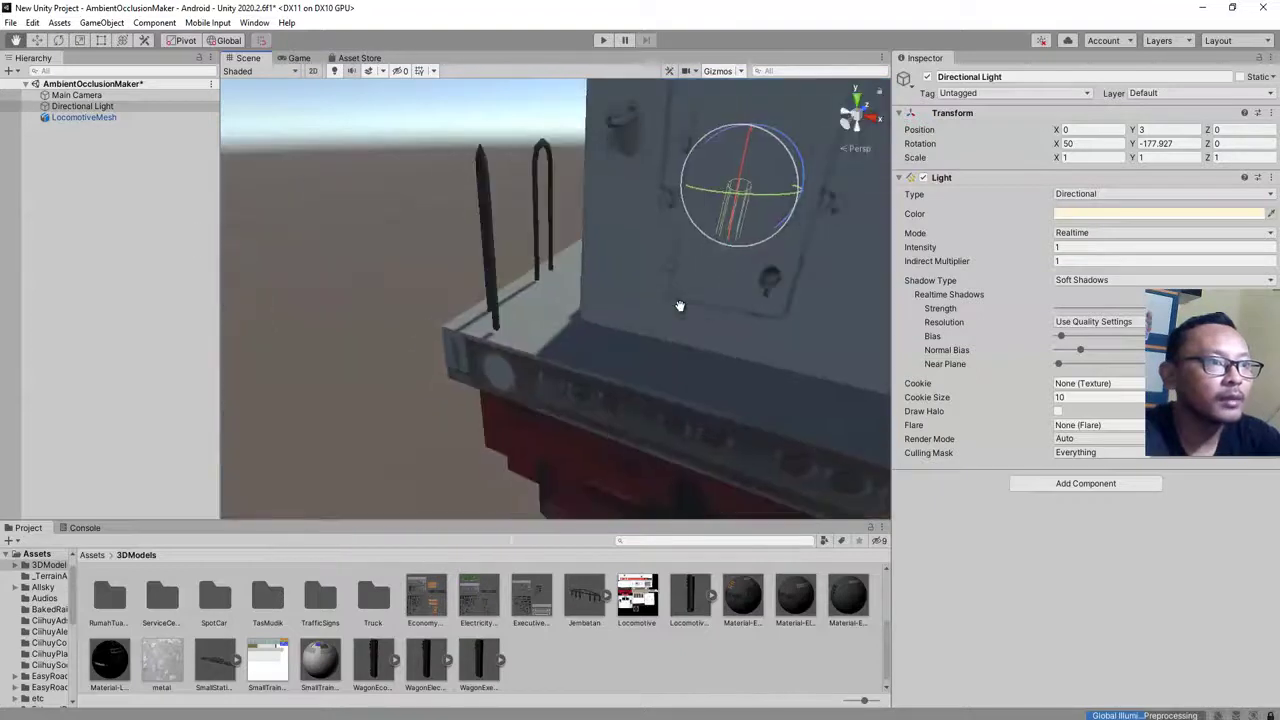
{"action": "middle_click_drag", "start_coordinate": [680, 306], "coordinate": [606, 315]}
{"action": "scroll", "coordinate": [606, 315], "scroll_direction": "down", "scroll_amount": 5}
{"action": "left_click_drag", "start_coordinate": [548, 337], "coordinate": [573, 425], "text": "alt"}
{"action": "left_click", "coordinate": [573, 425]}
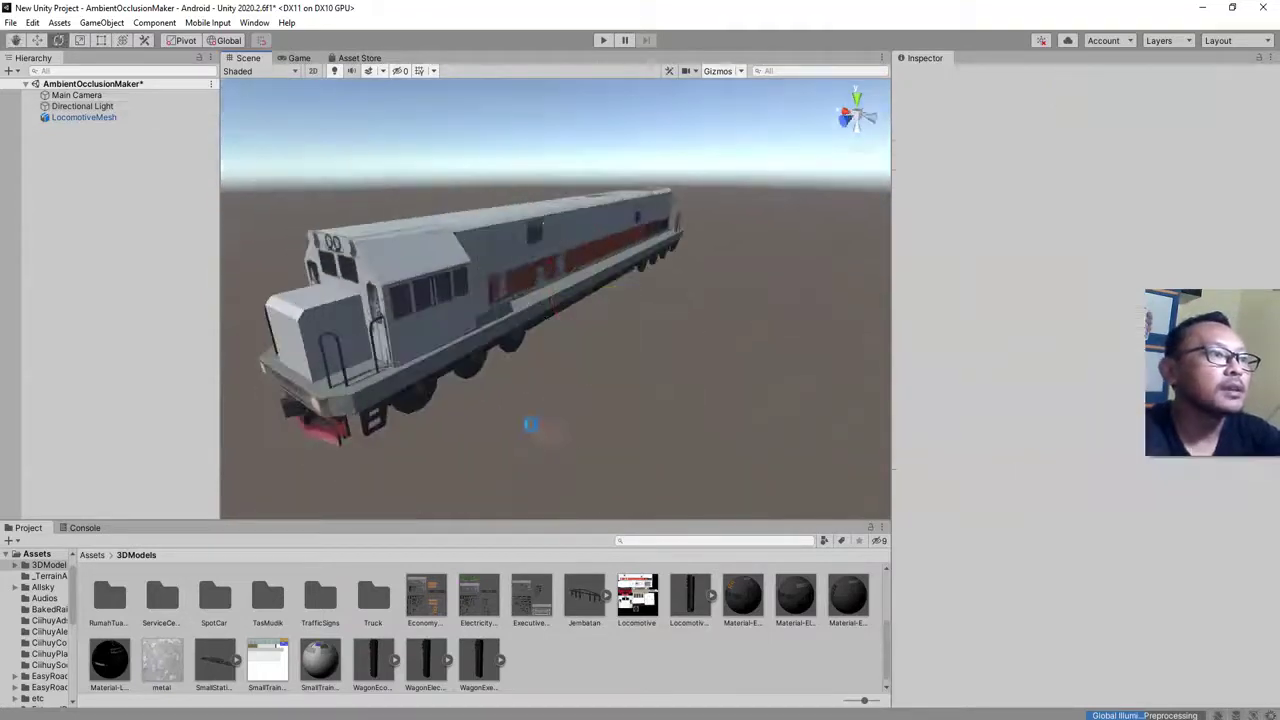
{"action": "key", "text": "ctrl+s"}
Open the Lighting window and look through the scene's lightmapping settings down to the Ambient Occlusion option
{"action": "left_click", "coordinate": [432, 317]}
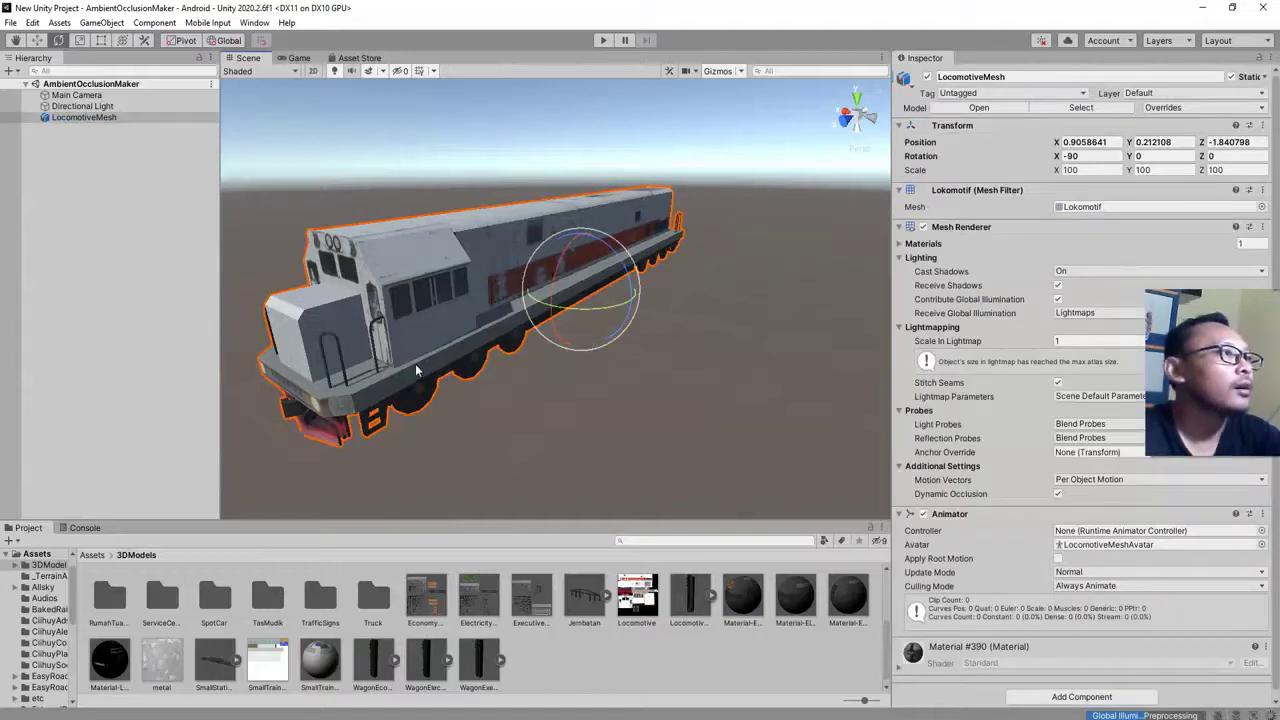
{"action": "left_click", "coordinate": [143, 227]}
{"action": "left_click", "coordinate": [254, 22]}
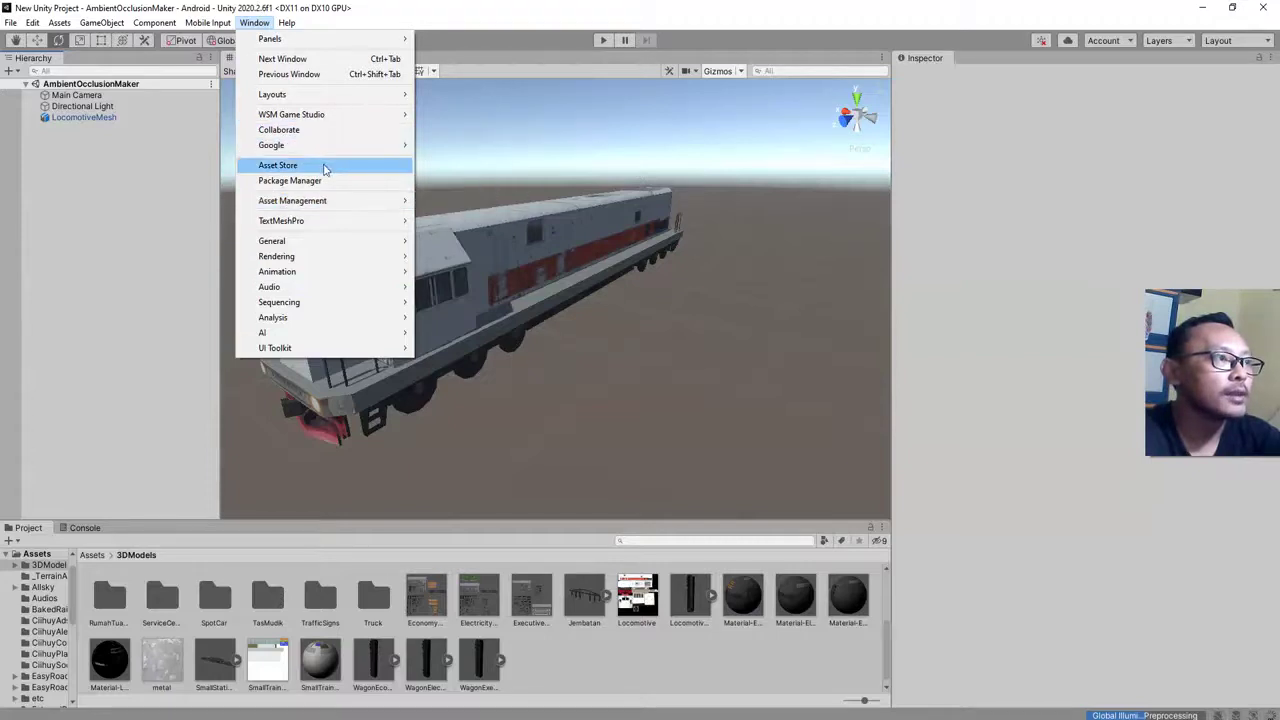
{"action": "mouse_move", "coordinate": [307, 146]}
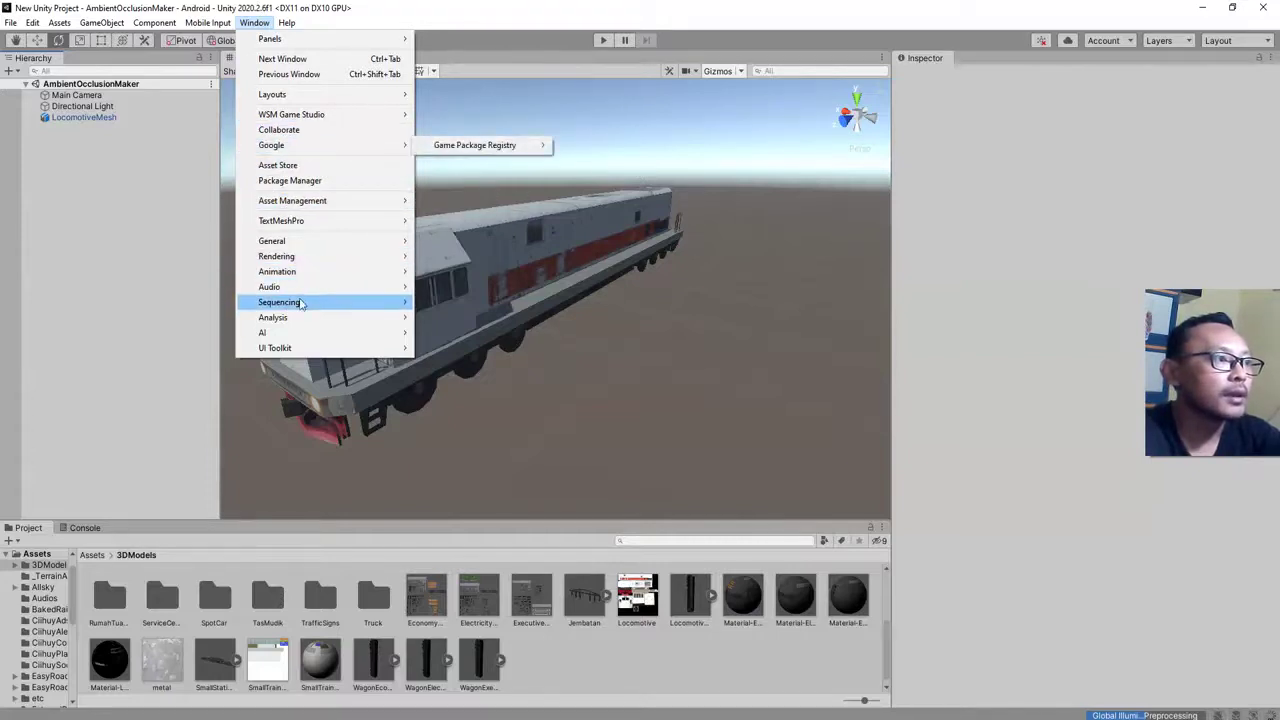
{"action": "mouse_move", "coordinate": [317, 257]}
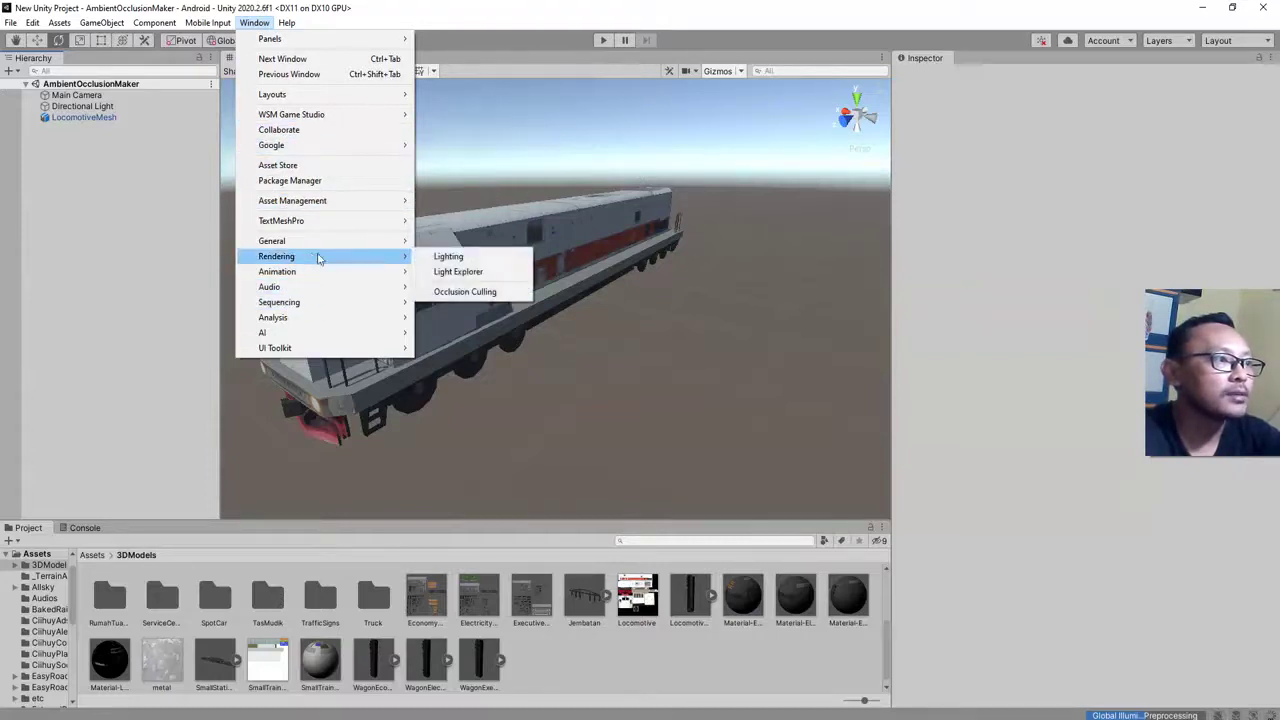
{"action": "left_click", "coordinate": [460, 257]}
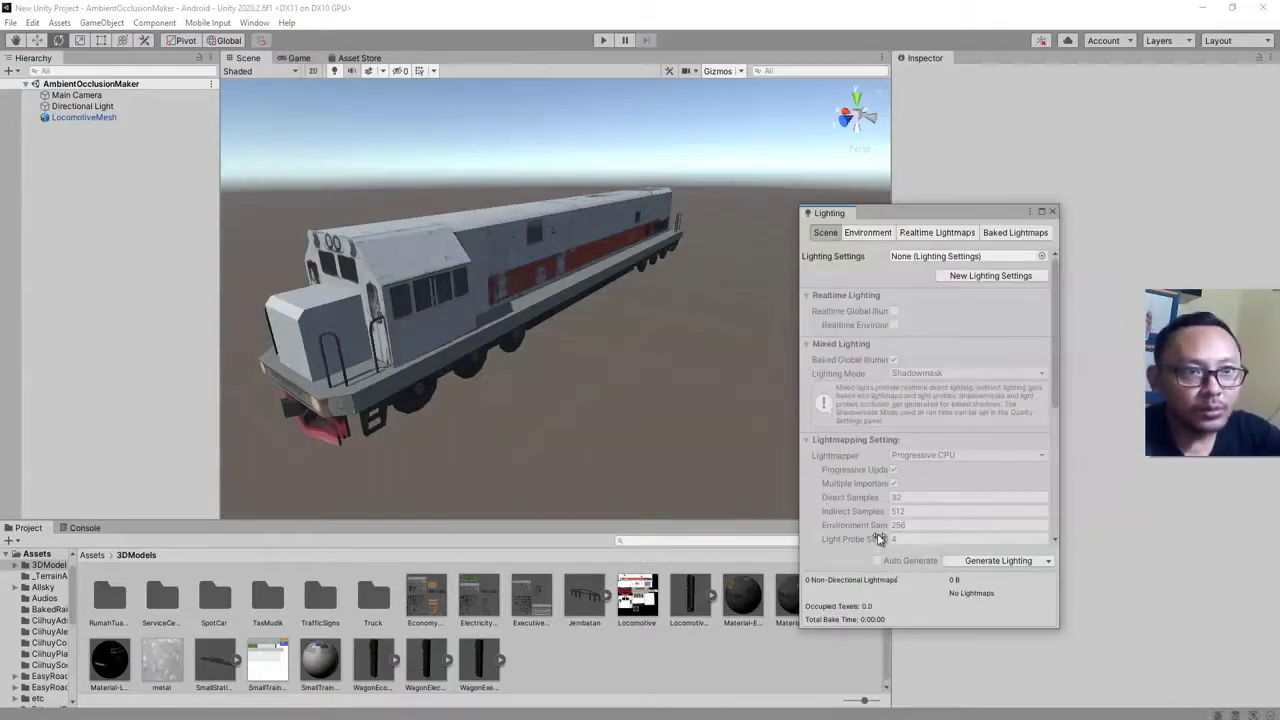
{"action": "scroll", "coordinate": [870, 456], "scroll_direction": "down", "scroll_amount": 5}
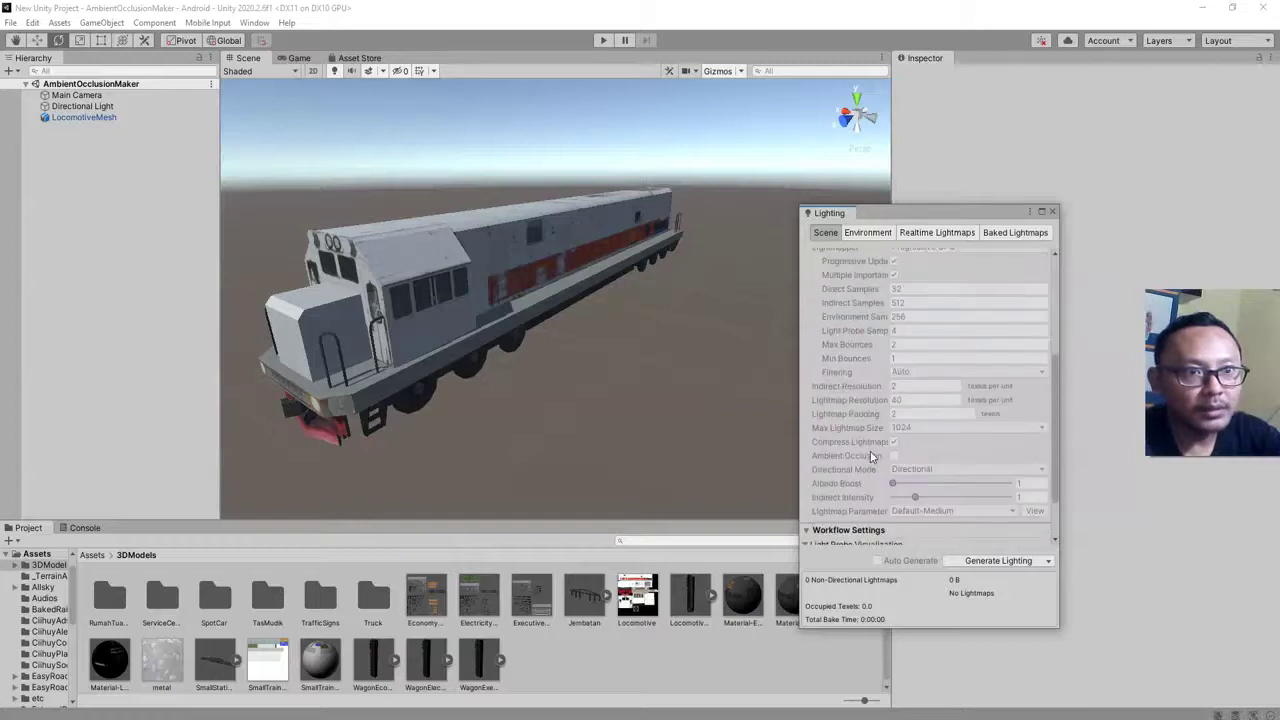
{"action": "scroll", "coordinate": [870, 462], "scroll_direction": "up", "scroll_amount": 5}
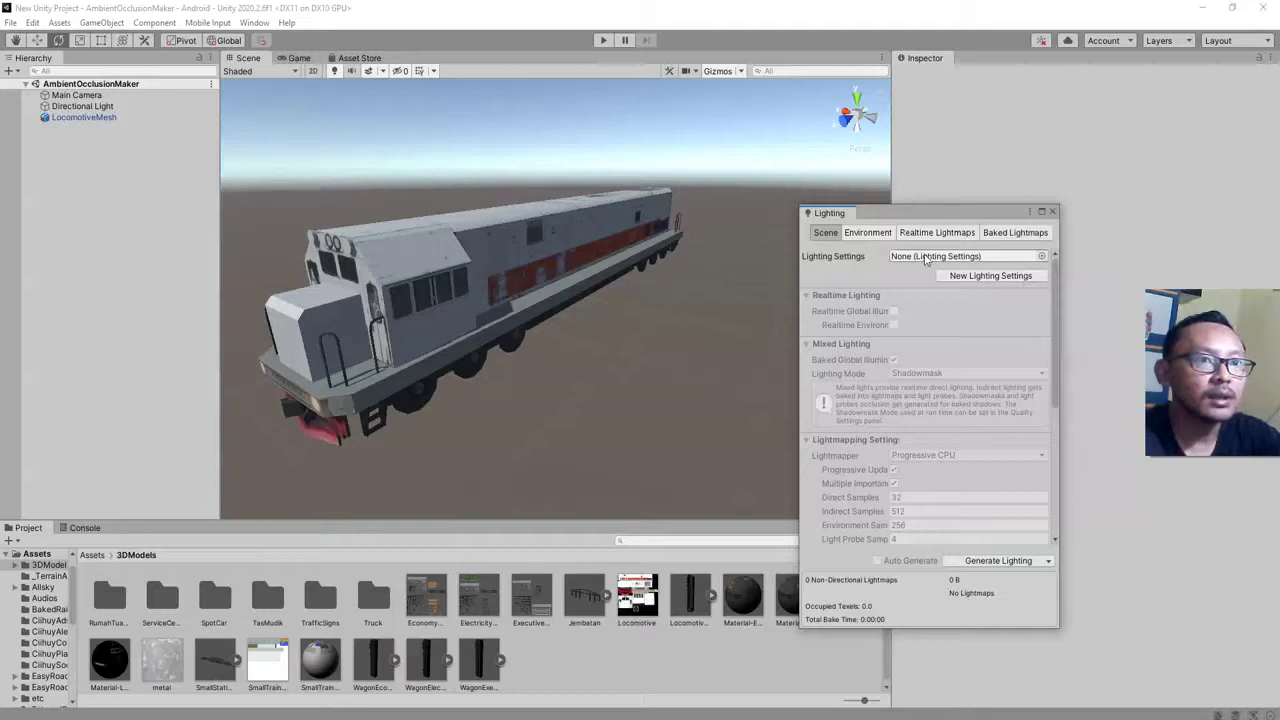
Create a new lighting settings asset for the scene and name it AmbientOcclusionMakerSceneLighting
{"action": "left_click", "coordinate": [975, 281]}
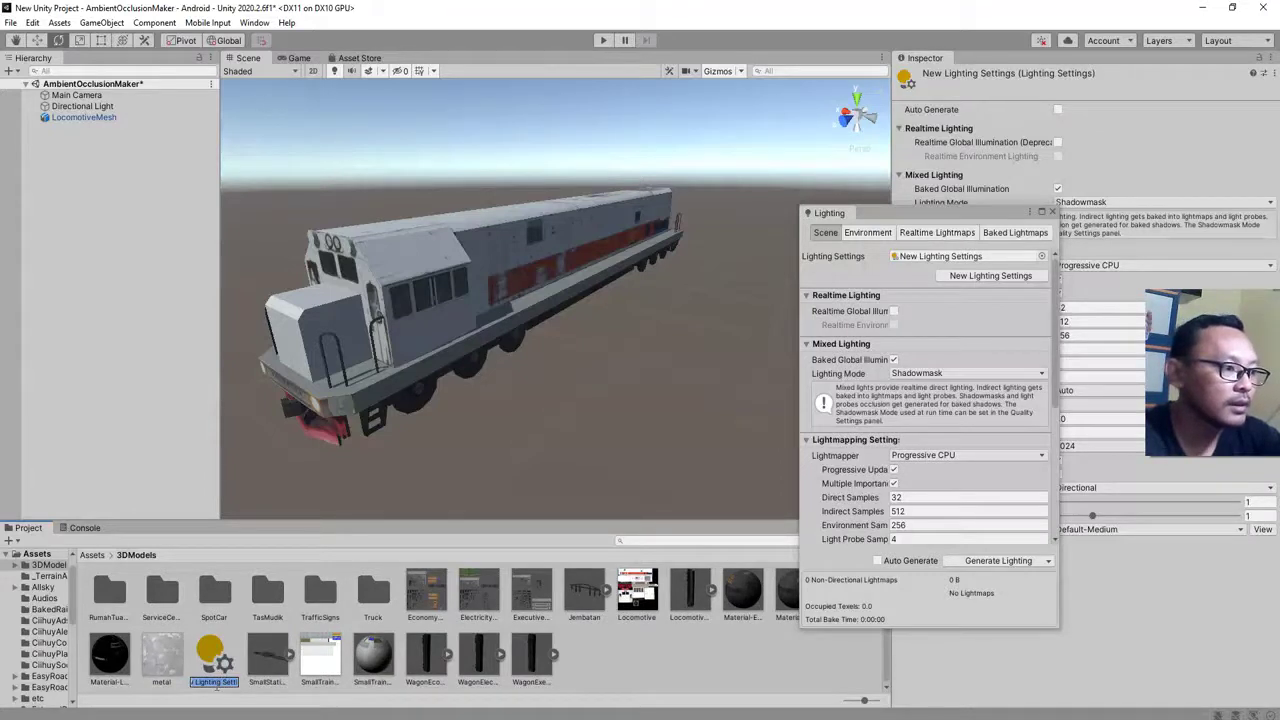
{"action": "left_click", "coordinate": [210, 683]}
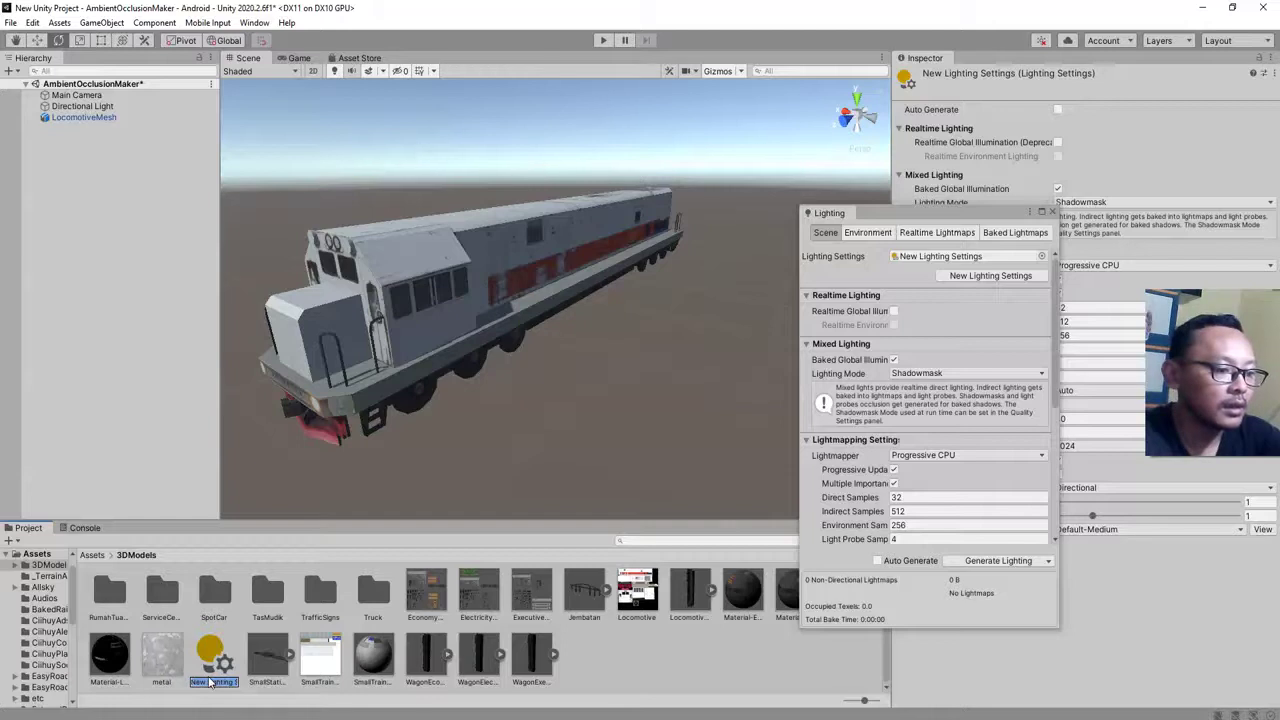
{"action": "type", "text": "Ambient"}
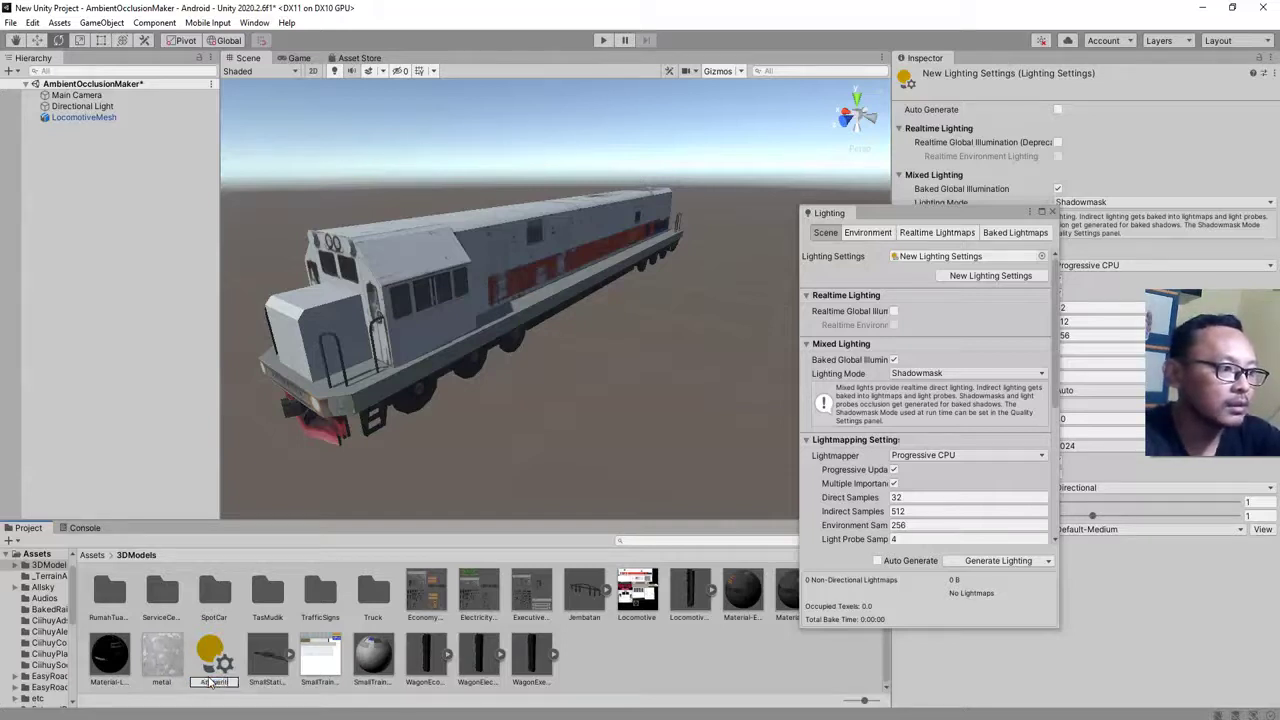
{"action": "type", "text": "Occlu"}
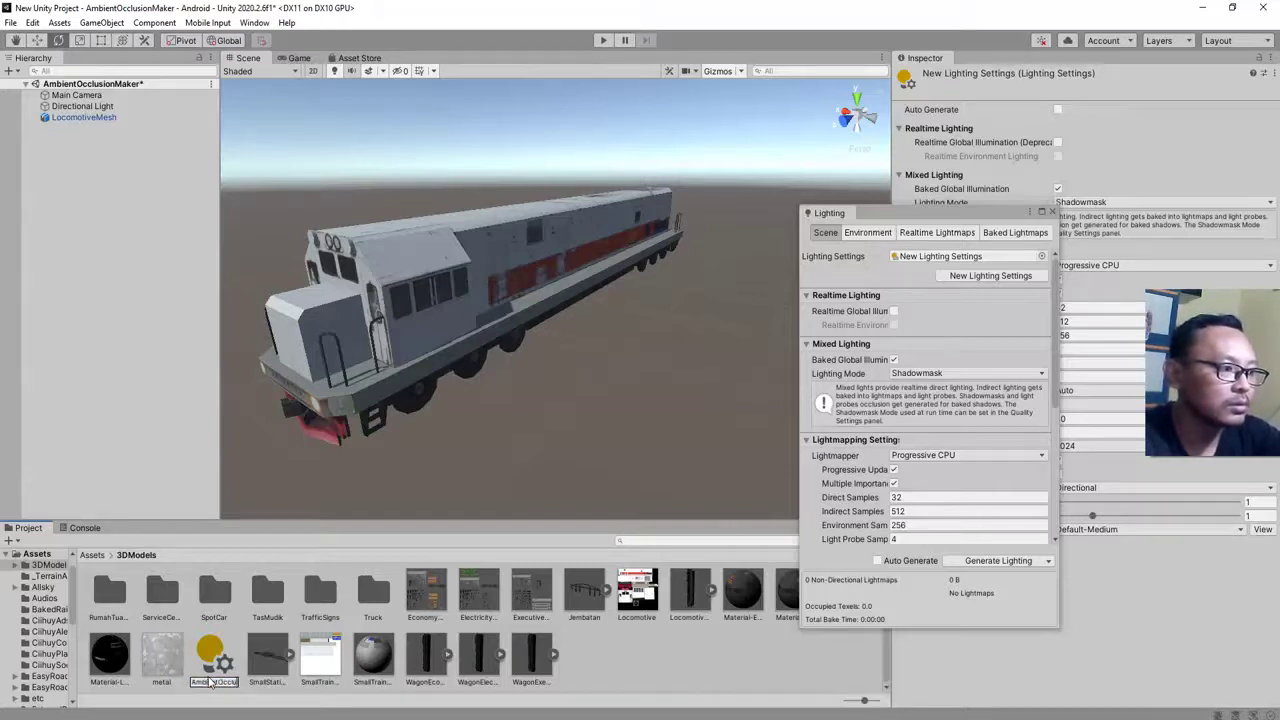
{"action": "type", "text": "sionMaker"}
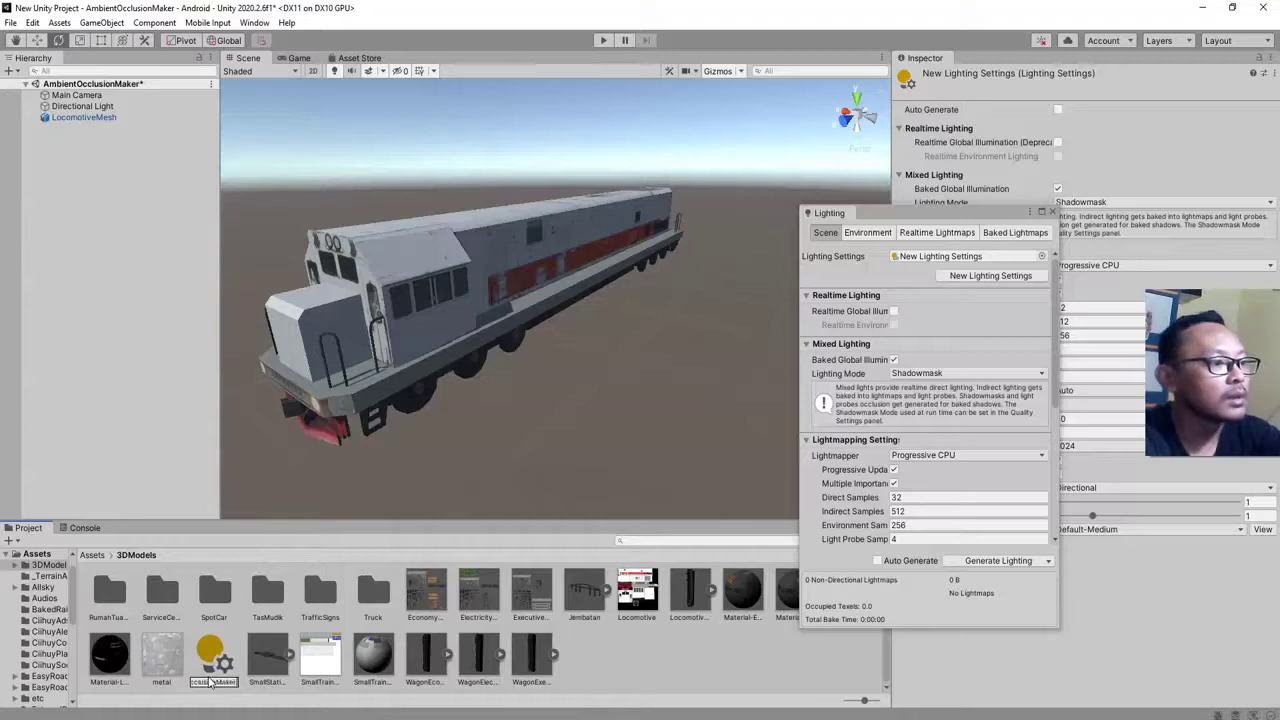
{"action": "type", "text": "Lighting"}
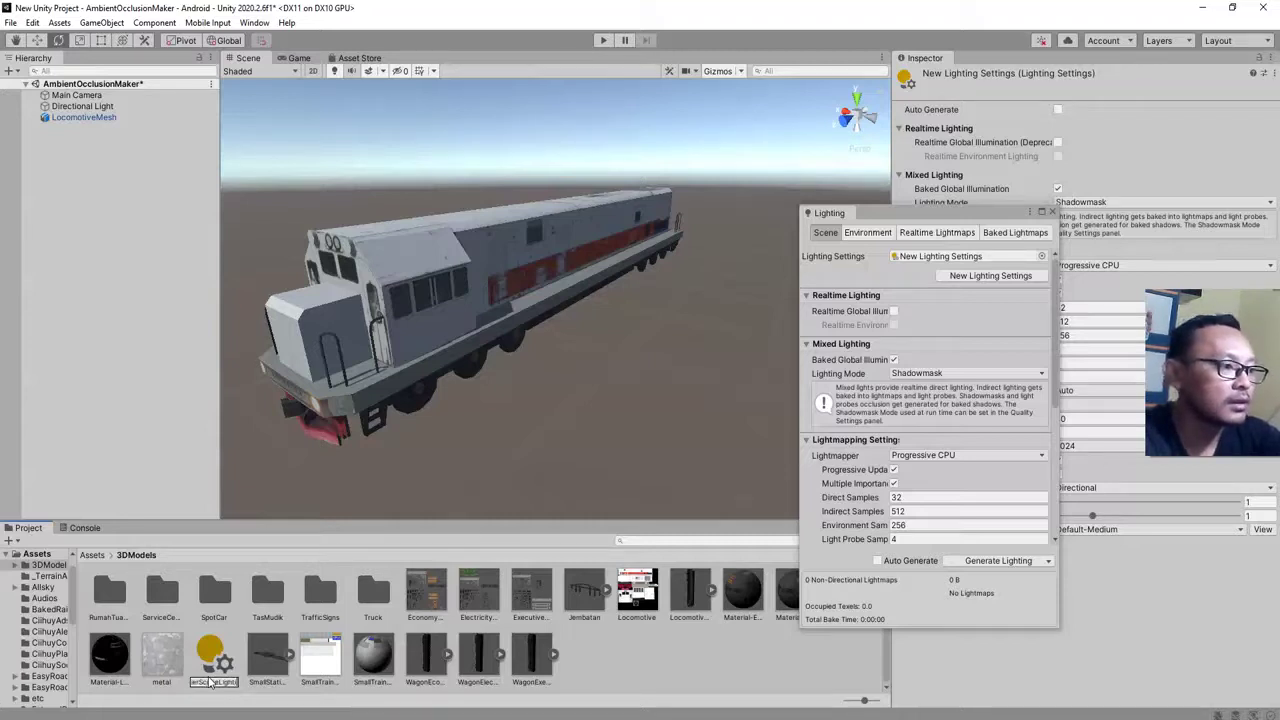
{"action": "key", "text": "Return"}
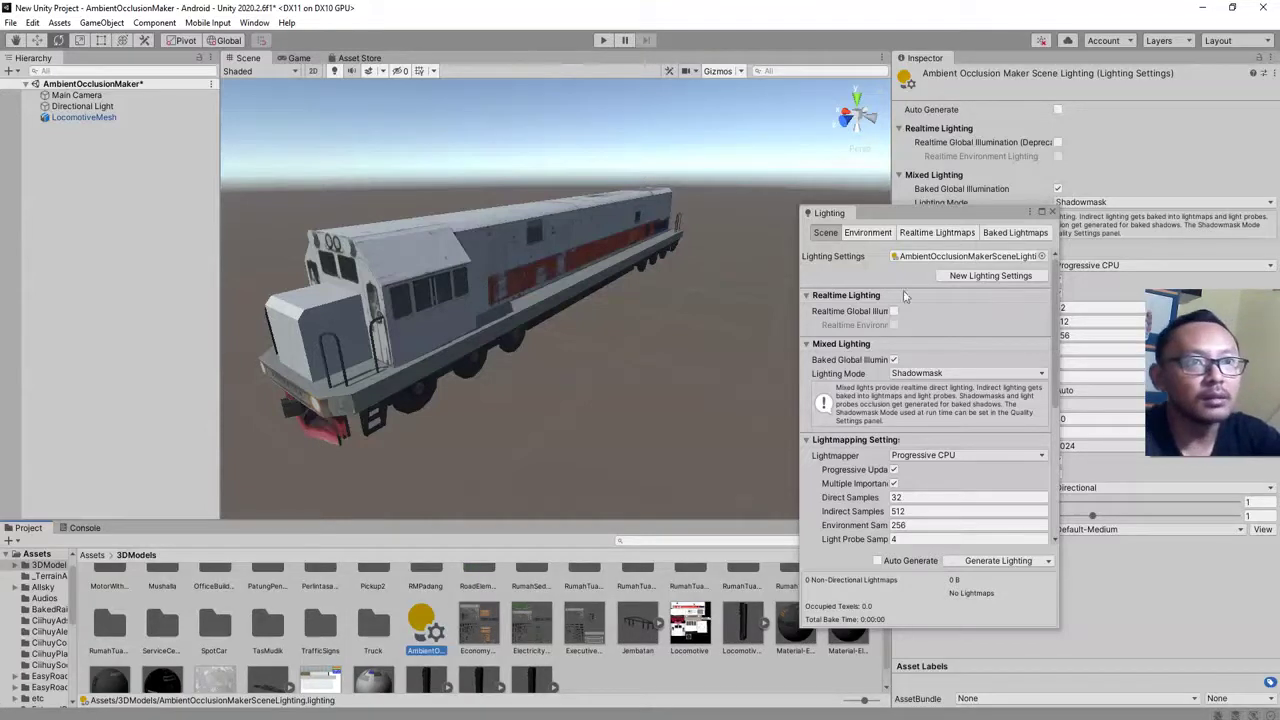
Widen and reposition the Lighting window, and enable Ambient Occlusion in the lightmapping settings
{"action": "left_click_drag", "start_coordinate": [800, 276], "coordinate": [670, 263]}
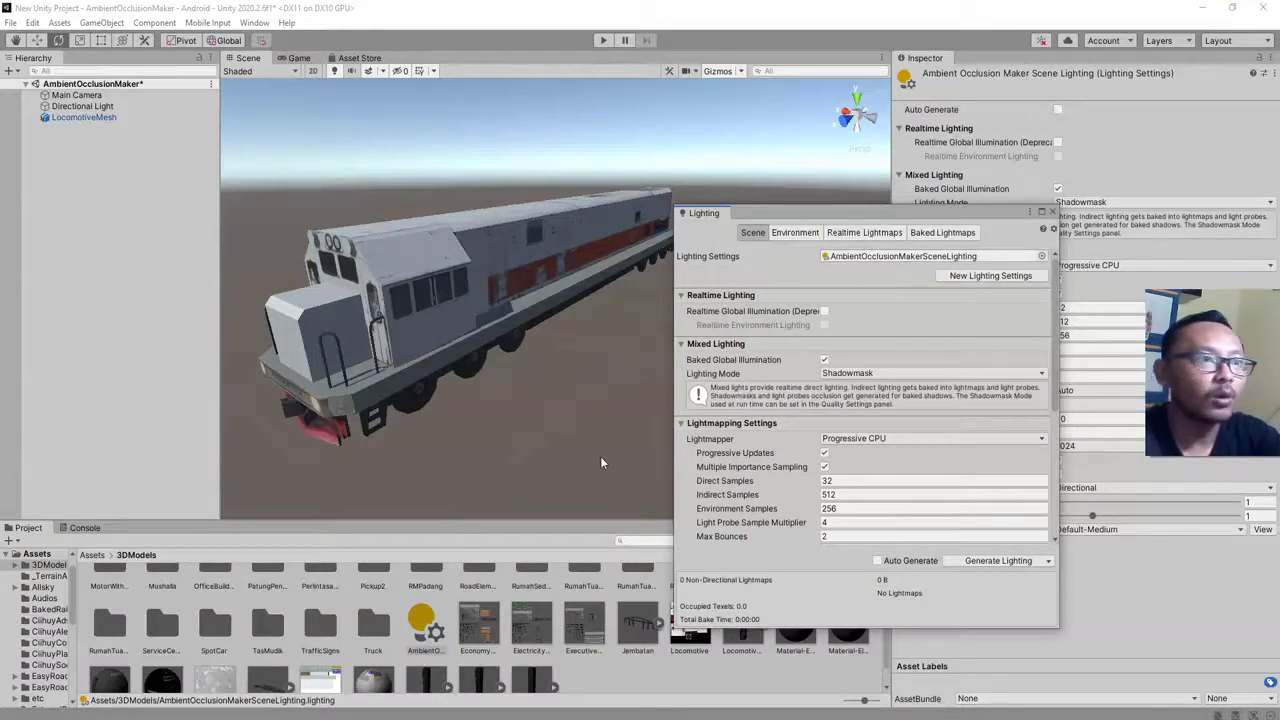
{"action": "left_click_drag", "start_coordinate": [830, 229], "coordinate": [832, 289]}
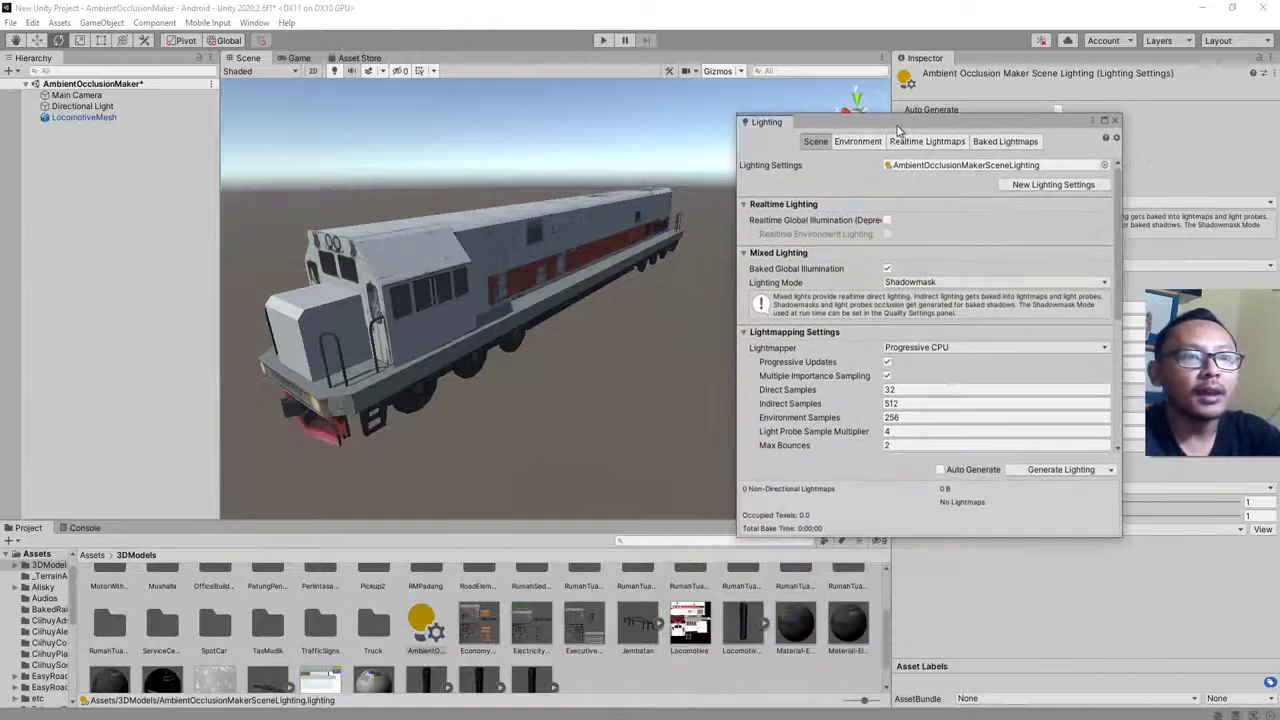
{"action": "left_click_drag", "start_coordinate": [897, 127], "coordinate": [896, 126]}
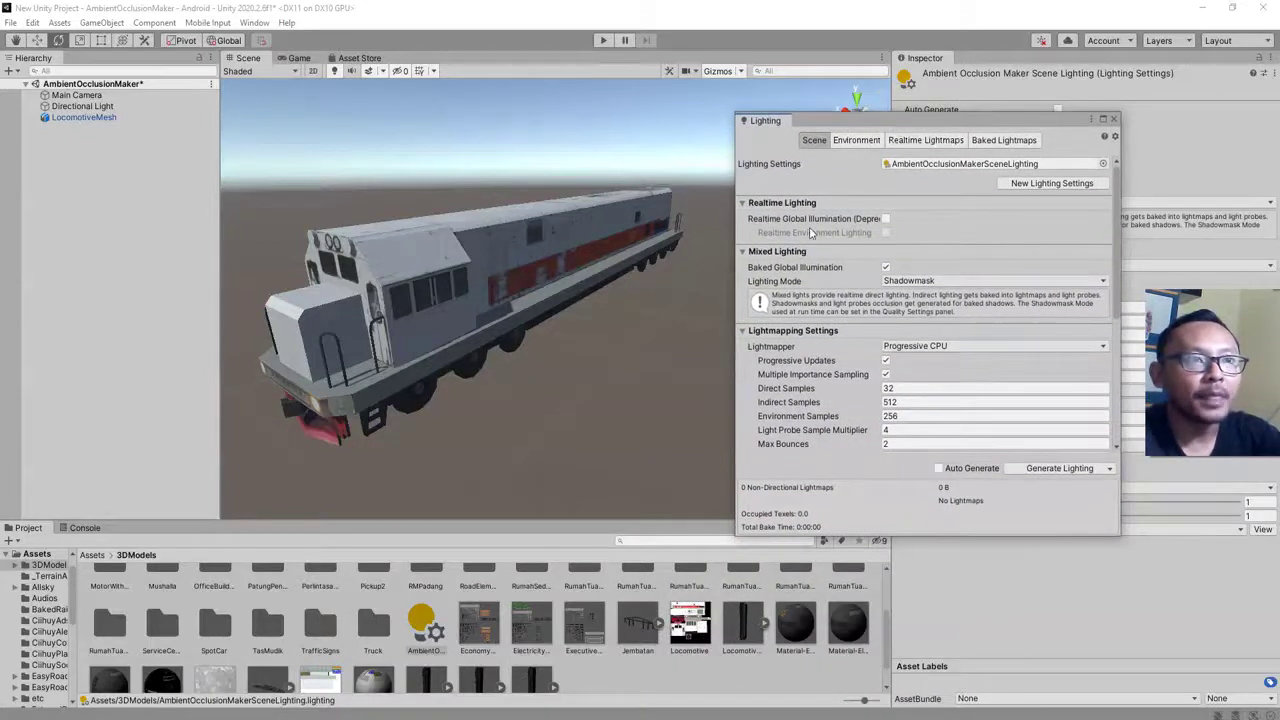
{"action": "scroll", "coordinate": [815, 432], "scroll_direction": "down", "scroll_amount": 5}
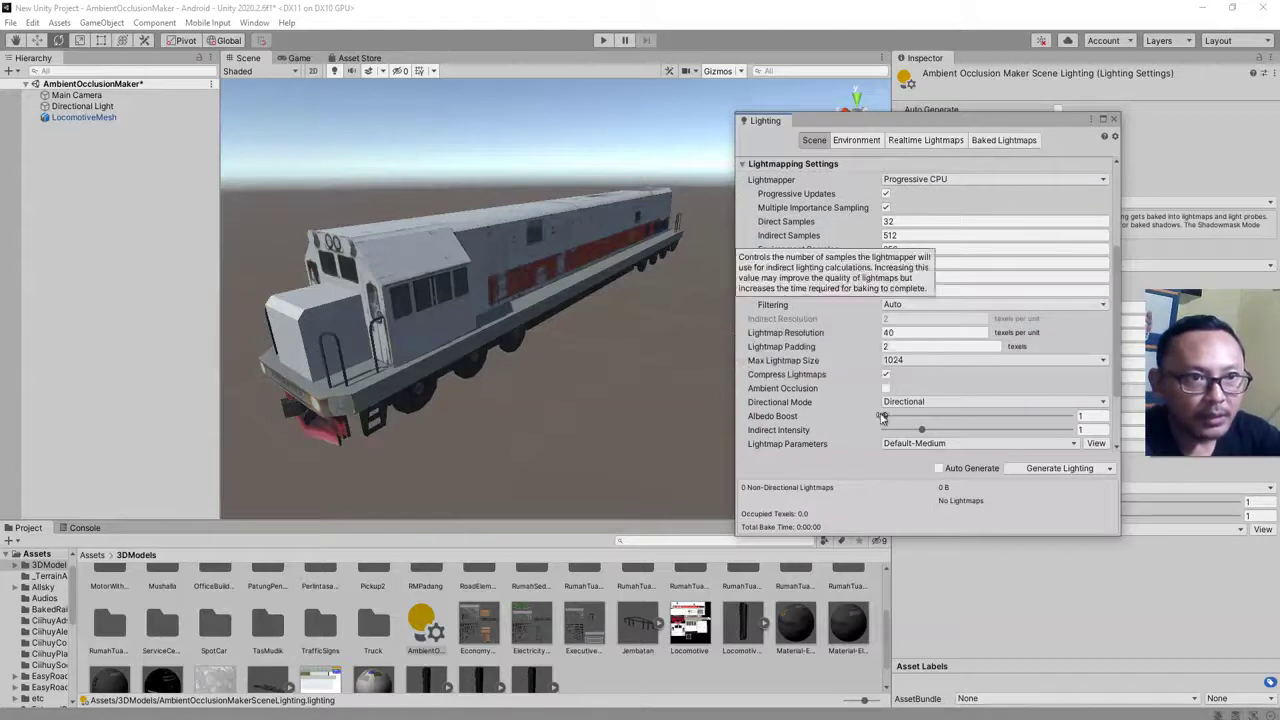
{"action": "left_click", "coordinate": [885, 389]}
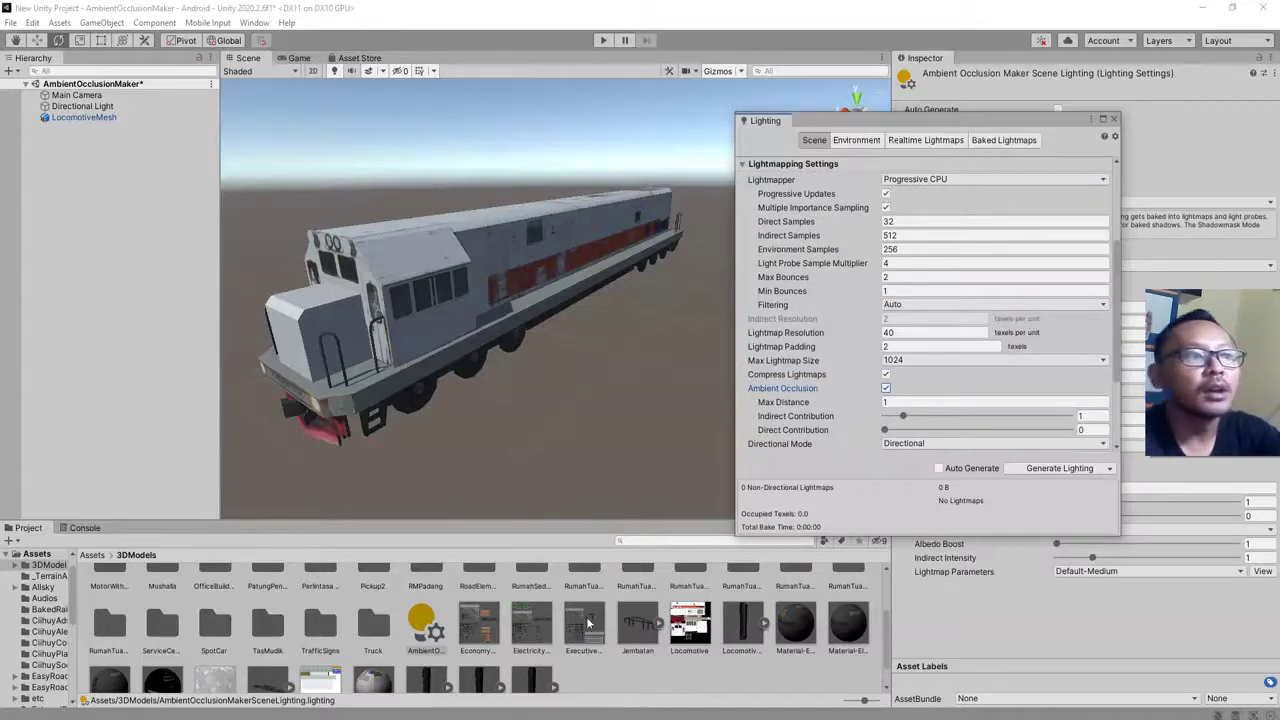
Review the scene's lightmapping and Ambient Occlusion settings, and inspect the locomotive's front end in the scene
{"action": "scroll", "coordinate": [630, 650], "scroll_direction": "up", "scroll_amount": 2}
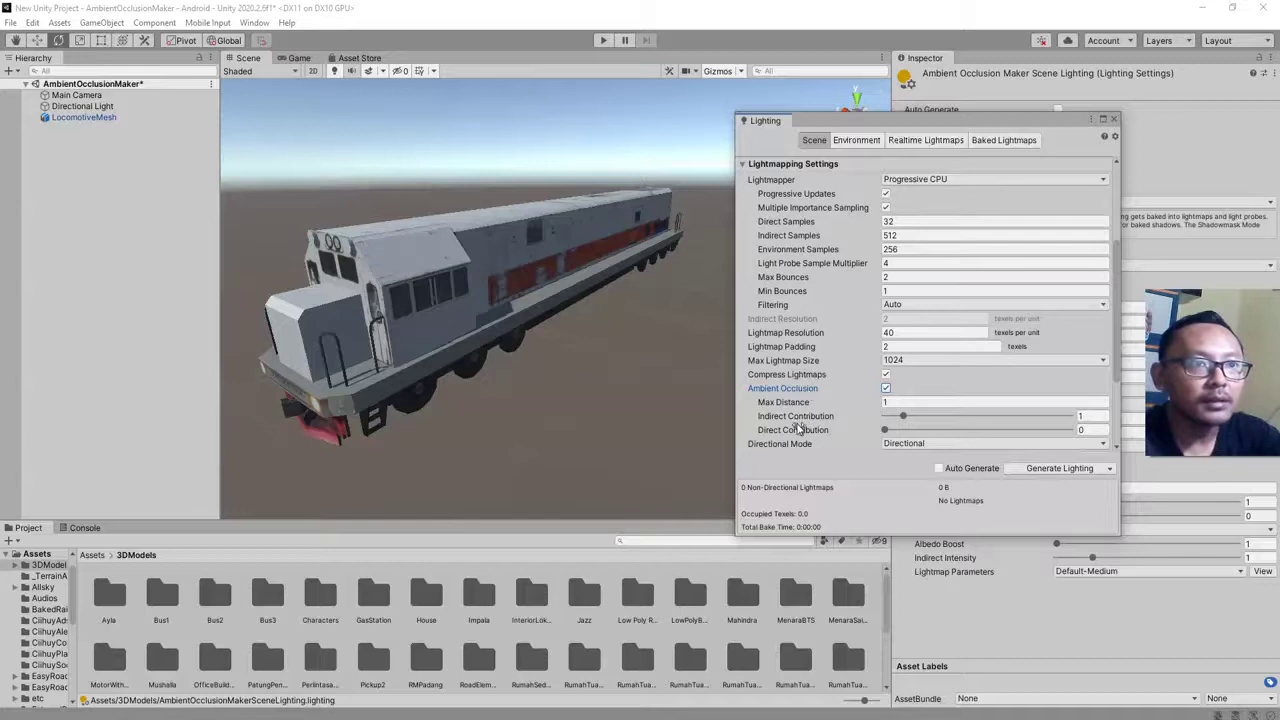
{"action": "scroll", "coordinate": [800, 427], "scroll_direction": "down", "scroll_amount": 2}
{"action": "scroll", "coordinate": [805, 400], "scroll_direction": "up", "scroll_amount": 3}
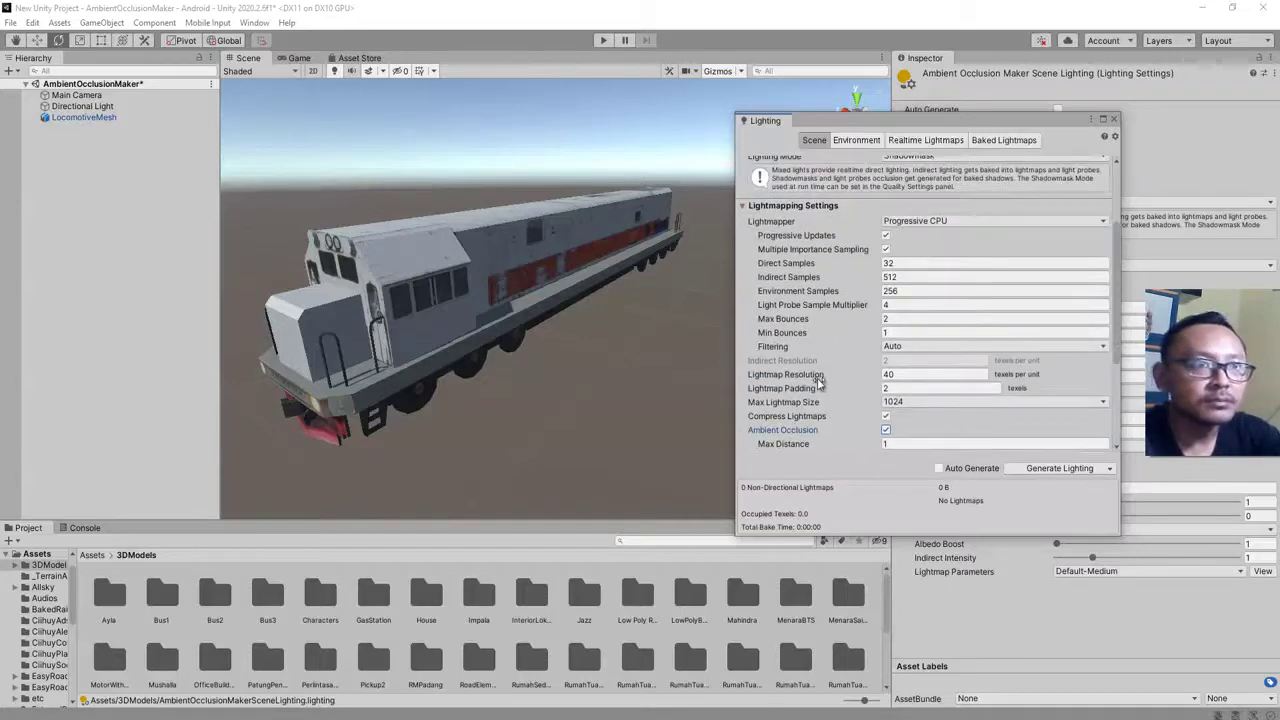
{"action": "scroll", "coordinate": [818, 380], "scroll_direction": "up", "scroll_amount": 3}
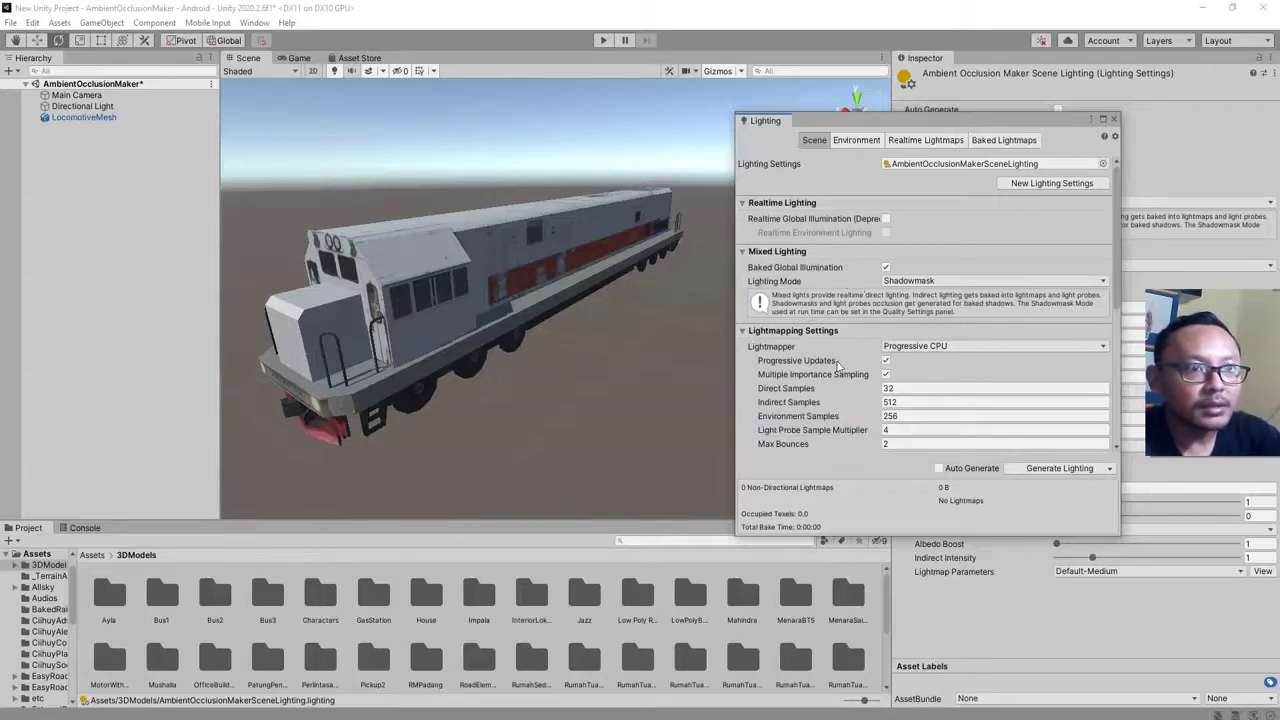
{"action": "scroll", "coordinate": [830, 440], "scroll_direction": "down", "scroll_amount": 5}
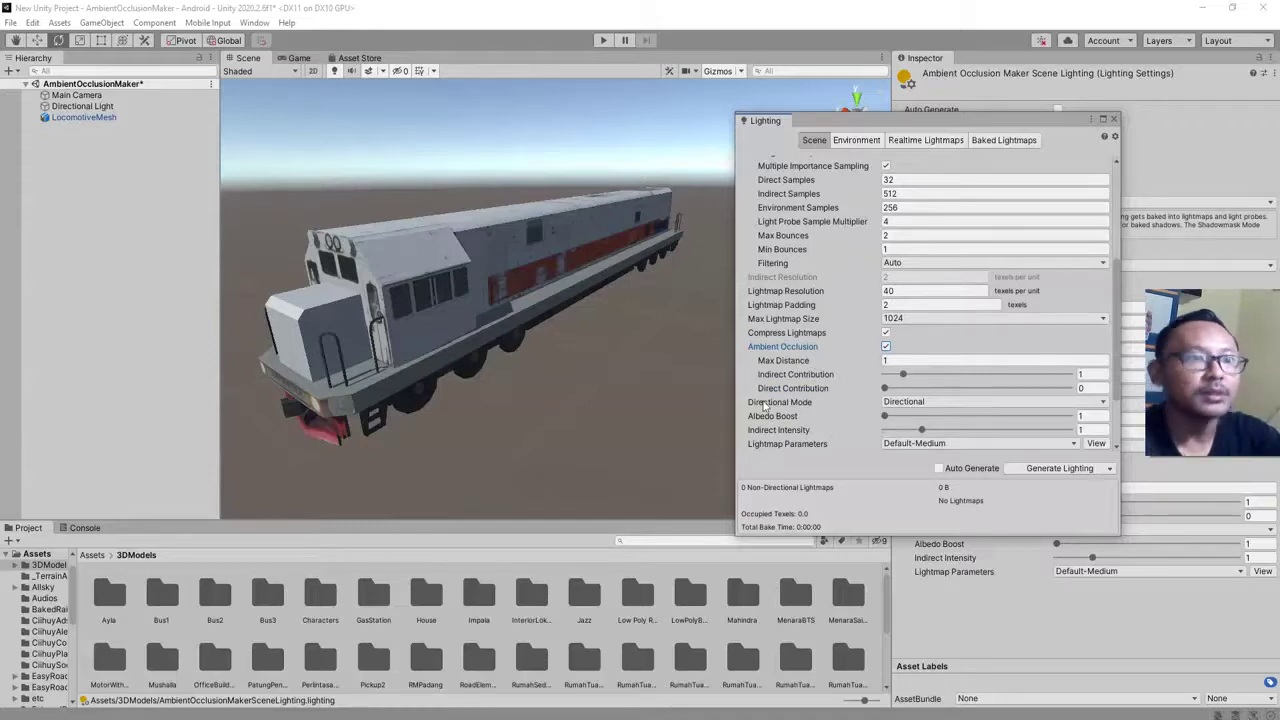
{"action": "scroll", "coordinate": [806, 393], "scroll_direction": "up", "scroll_amount": 5}
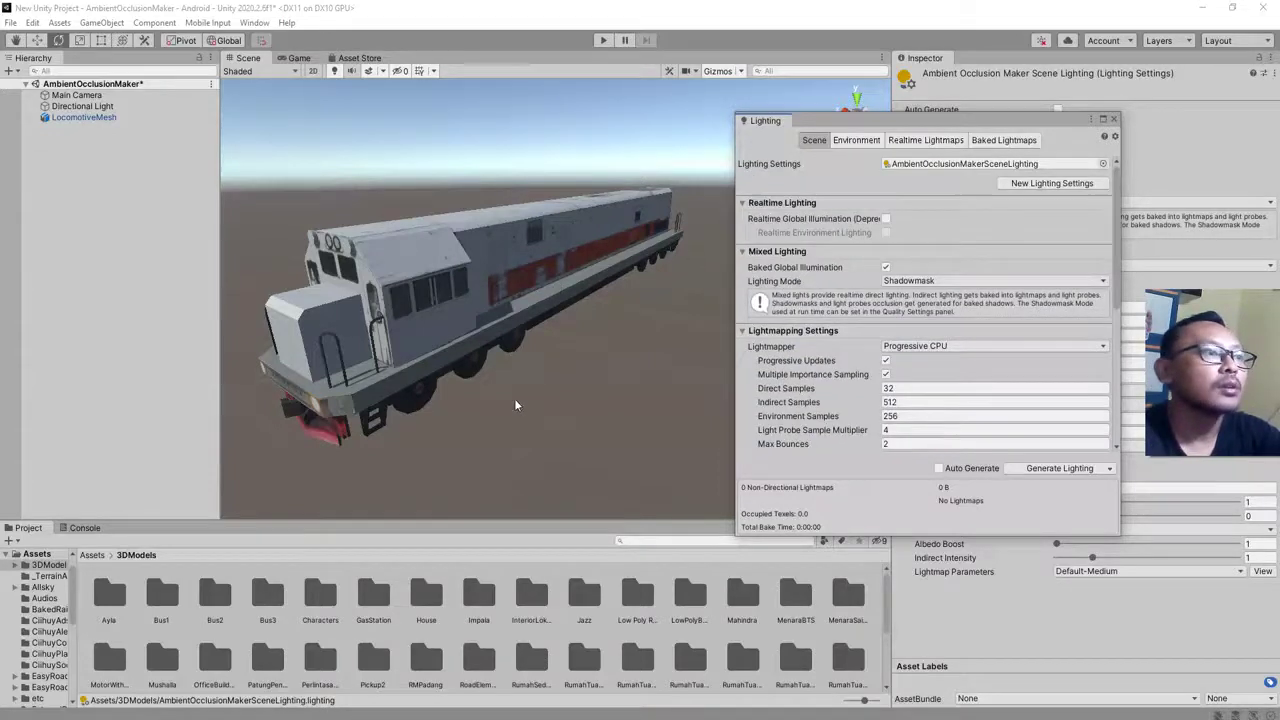
{"action": "left_click_drag", "start_coordinate": [514, 398], "coordinate": [600, 300], "text": "alt"}
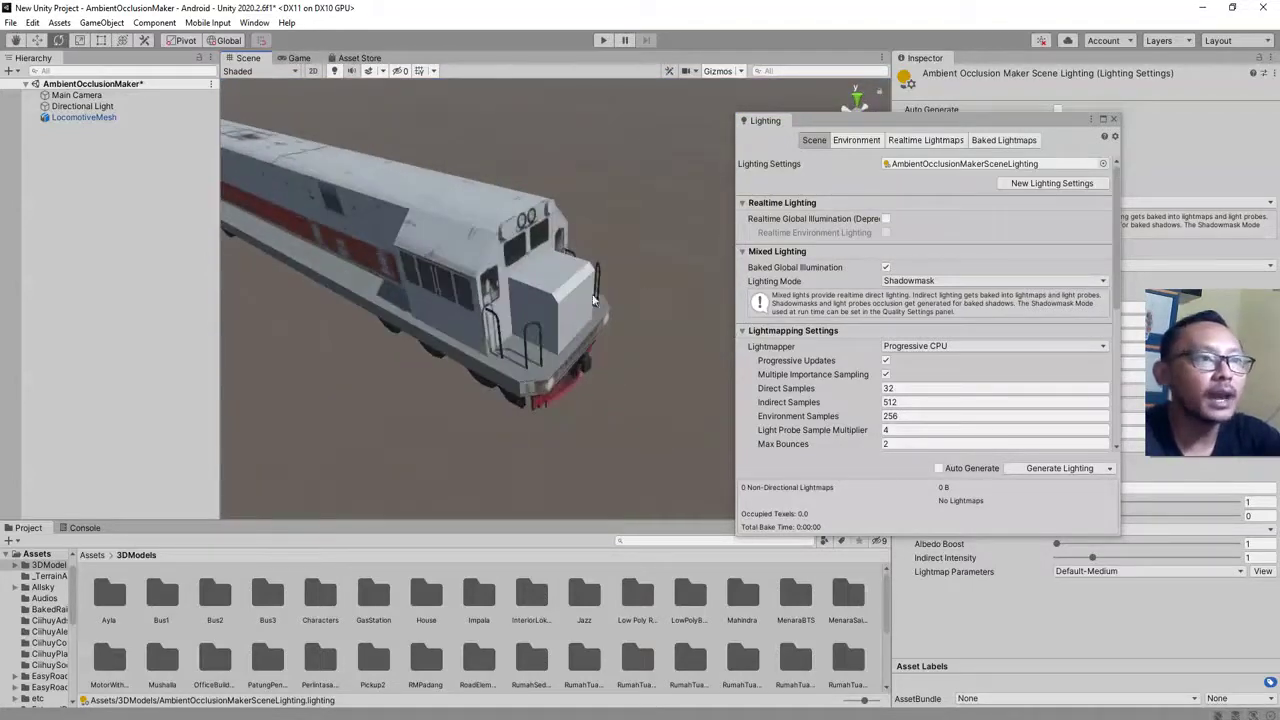
{"action": "left_click", "coordinate": [443, 231]}
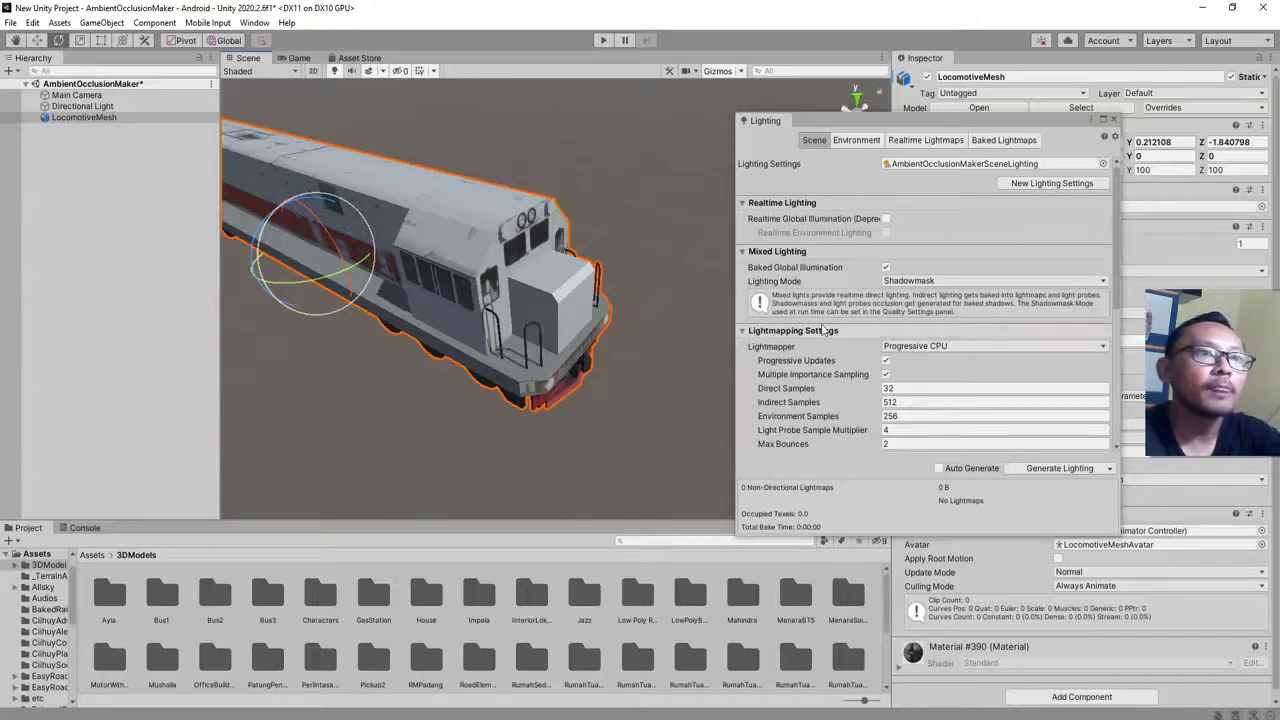
{"action": "scroll", "coordinate": [836, 396], "scroll_direction": "down", "scroll_amount": 1}
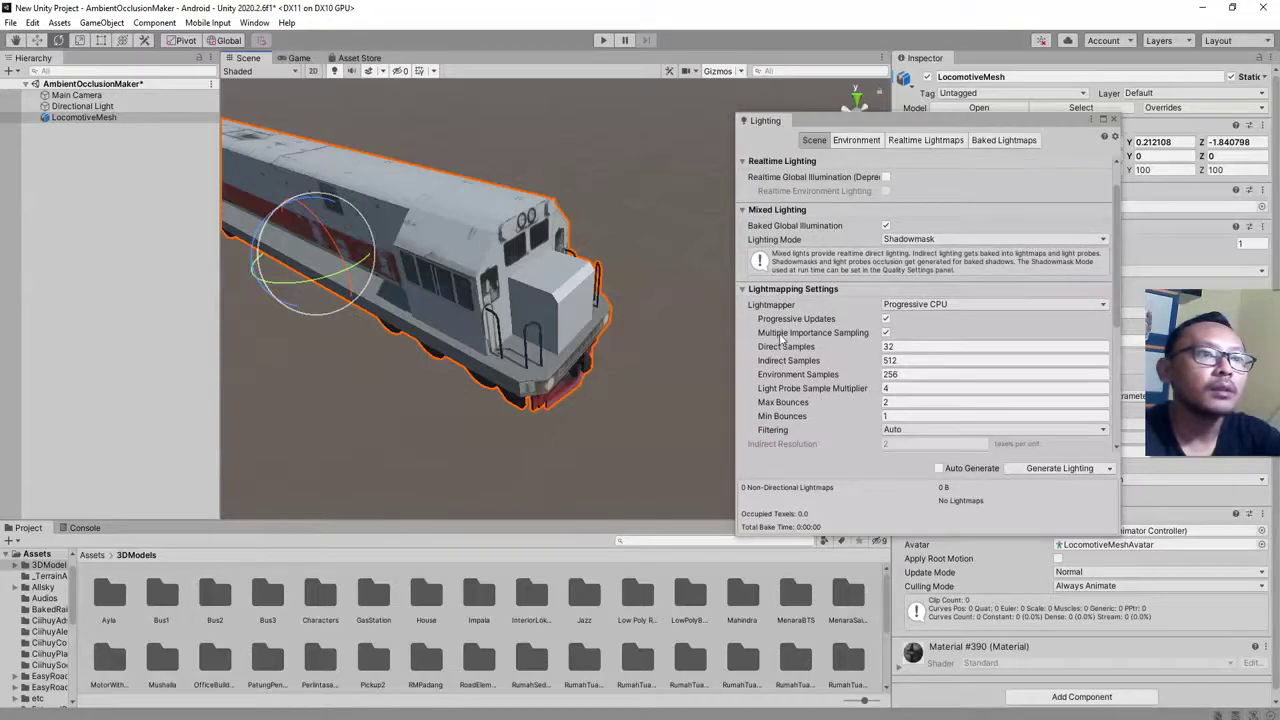
{"action": "scroll", "coordinate": [782, 366], "scroll_direction": "down", "scroll_amount": 6}
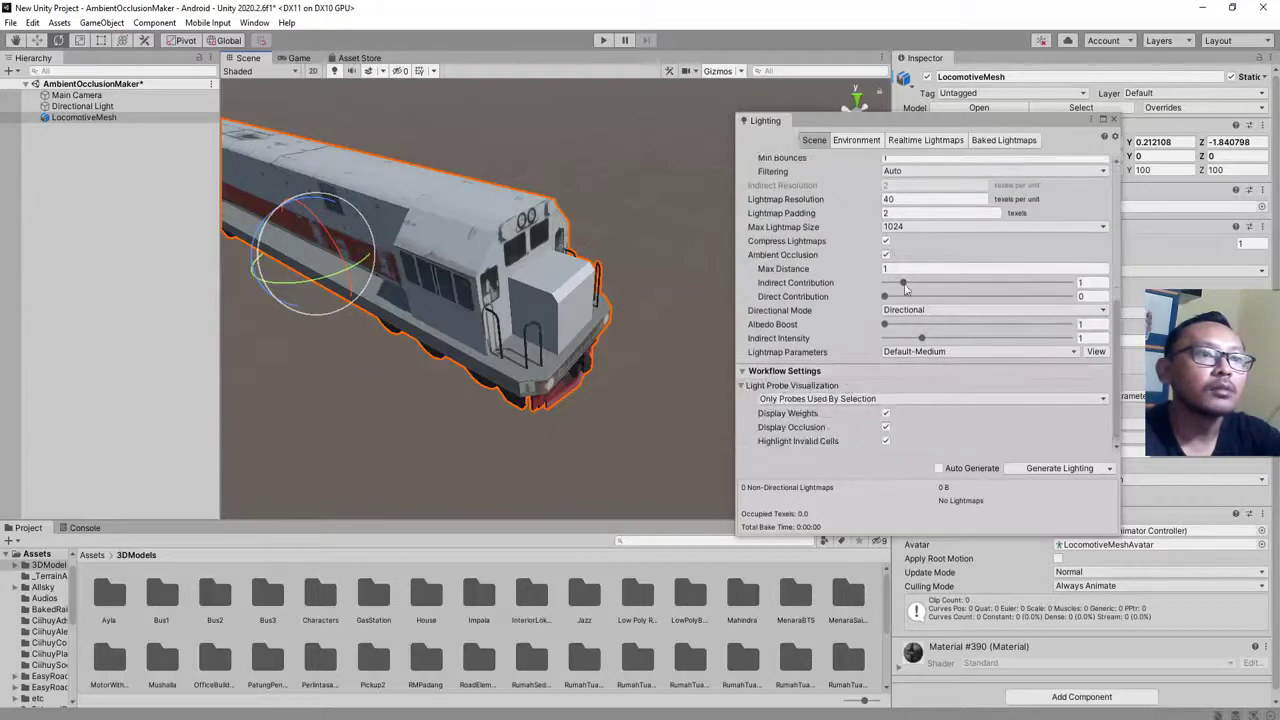
{"action": "left_click", "coordinate": [885, 255]}
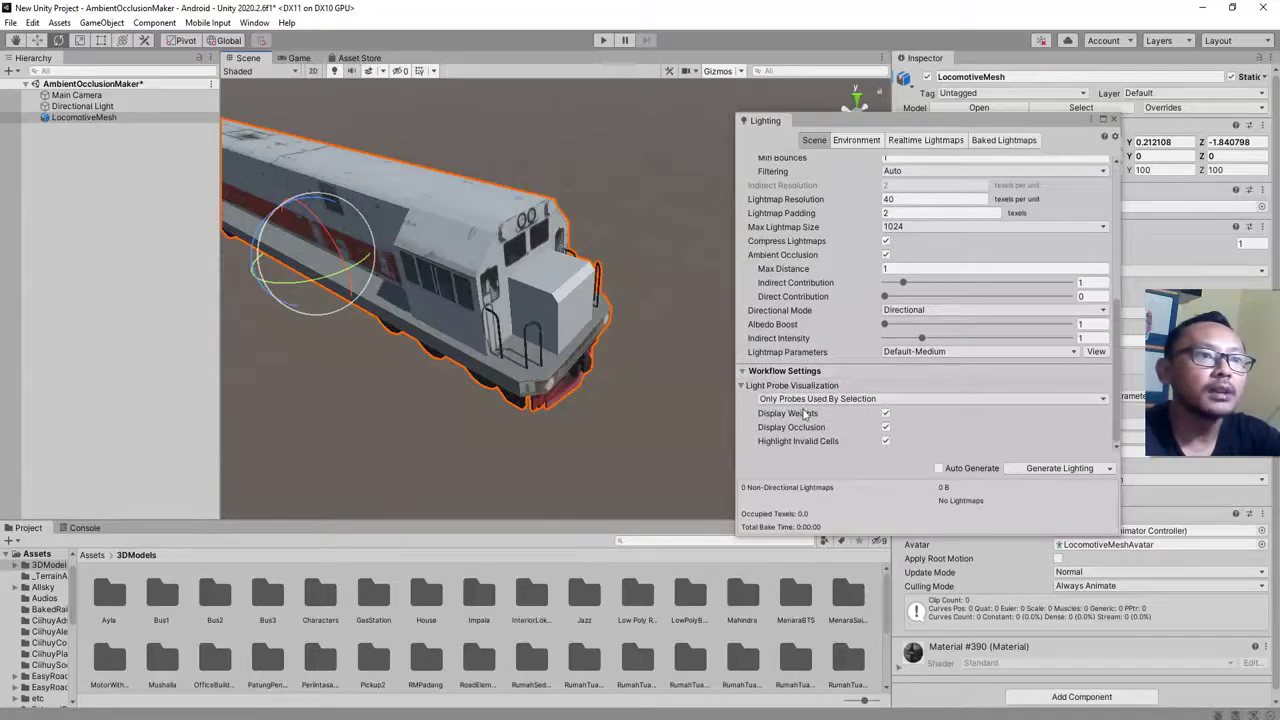
{"action": "scroll", "coordinate": [803, 418], "scroll_direction": "up", "scroll_amount": 5}
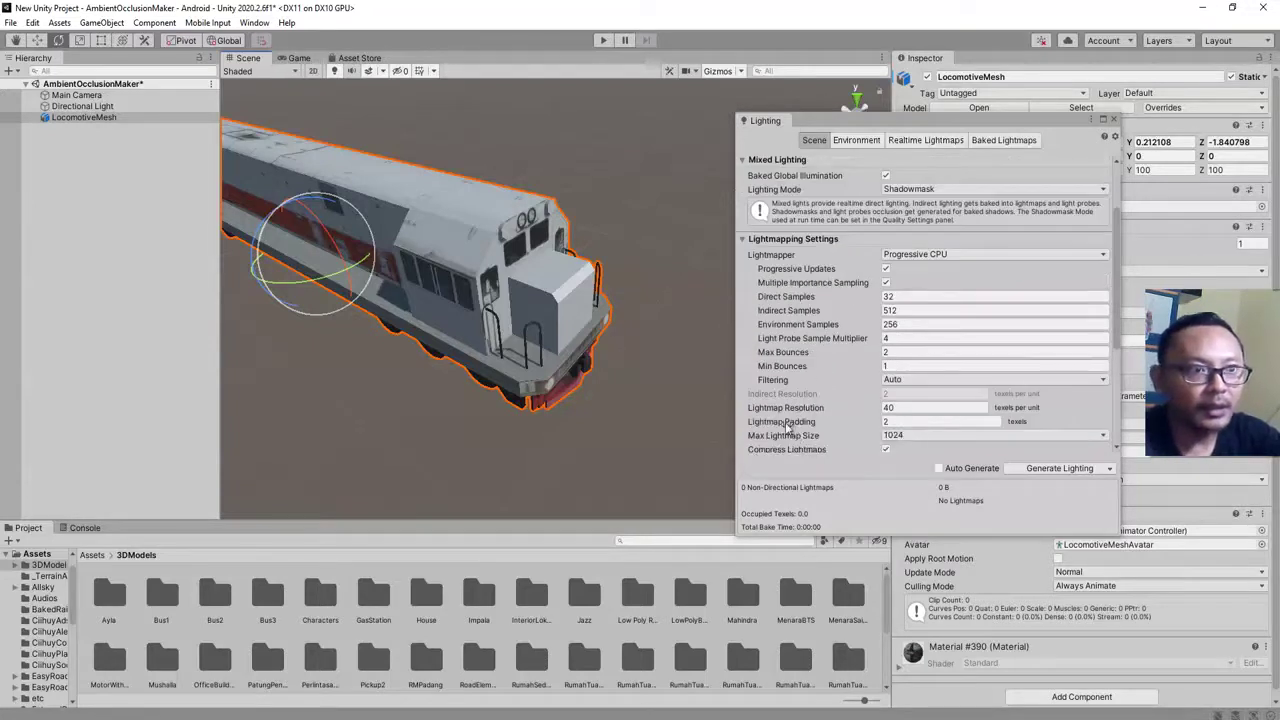
Generate the scene's baked lighting with the Progressive CPU lightmapper and close the Lighting window
{"action": "left_click_drag", "start_coordinate": [929, 129], "coordinate": [802, 77]}
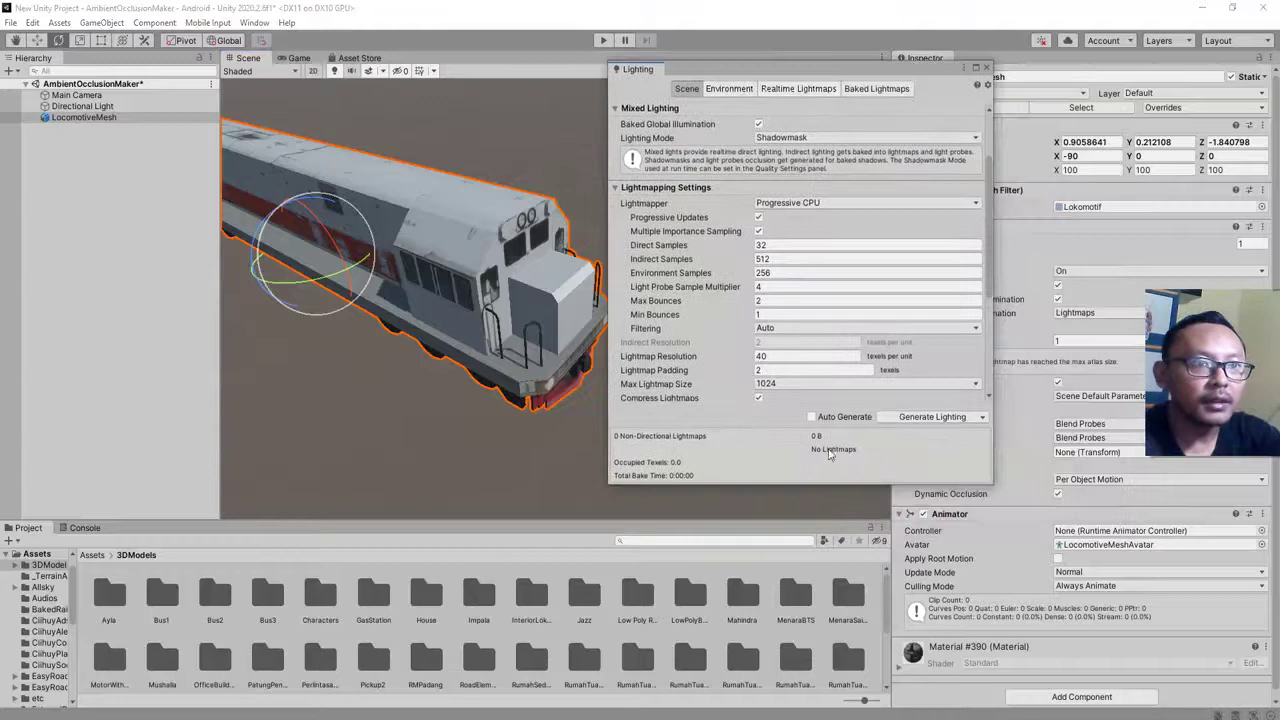
{"action": "left_click", "coordinate": [933, 417]}
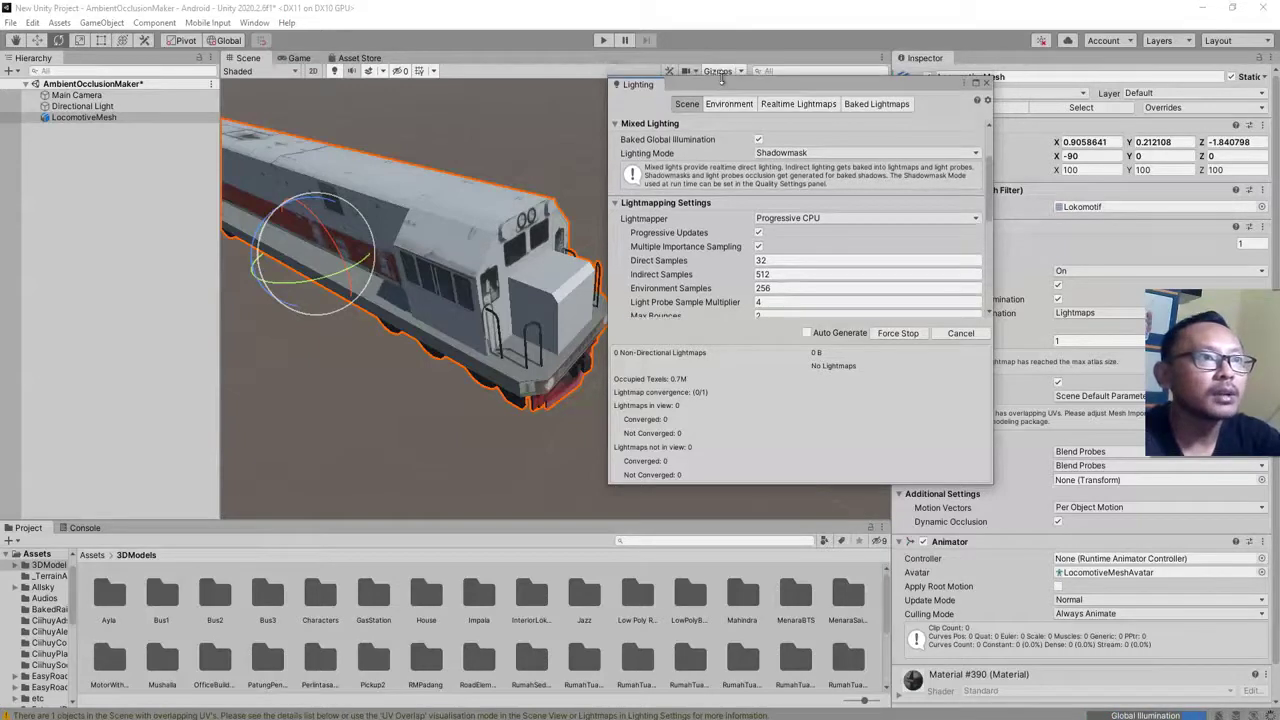
{"action": "left_click_drag", "start_coordinate": [740, 68], "coordinate": [785, 217]}
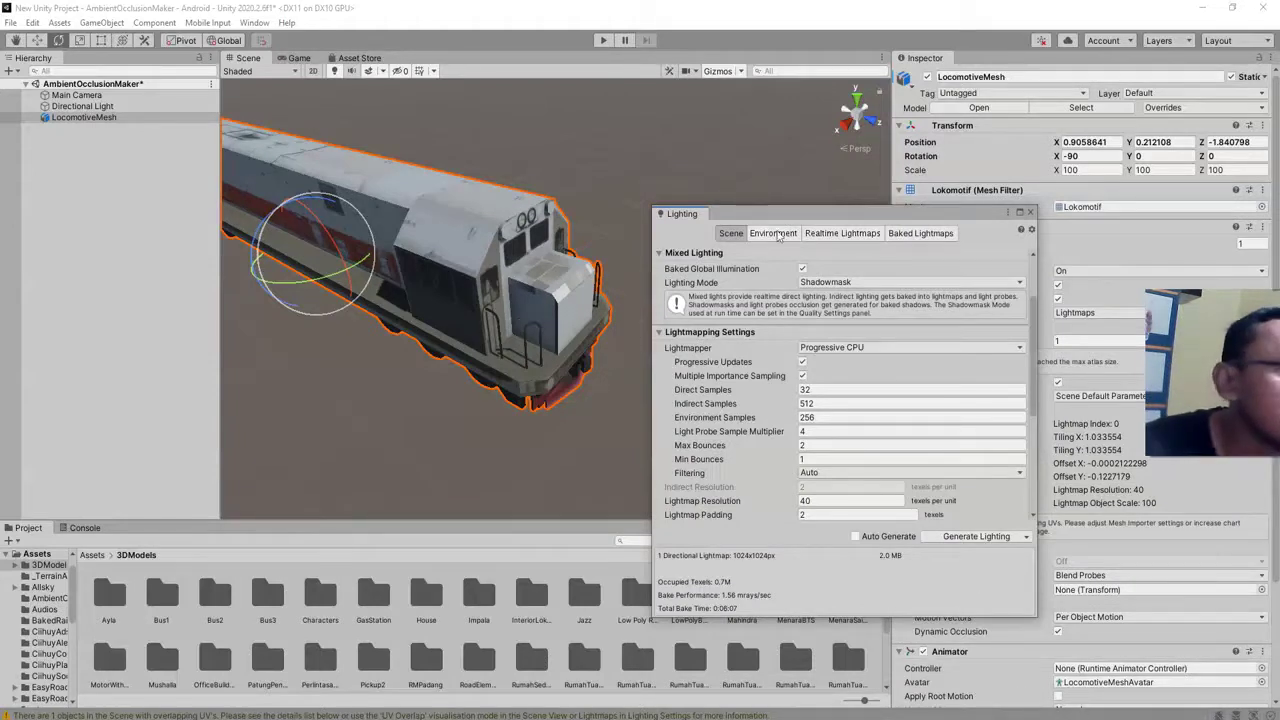
{"action": "left_click_drag", "start_coordinate": [778, 214], "coordinate": [786, 171]}
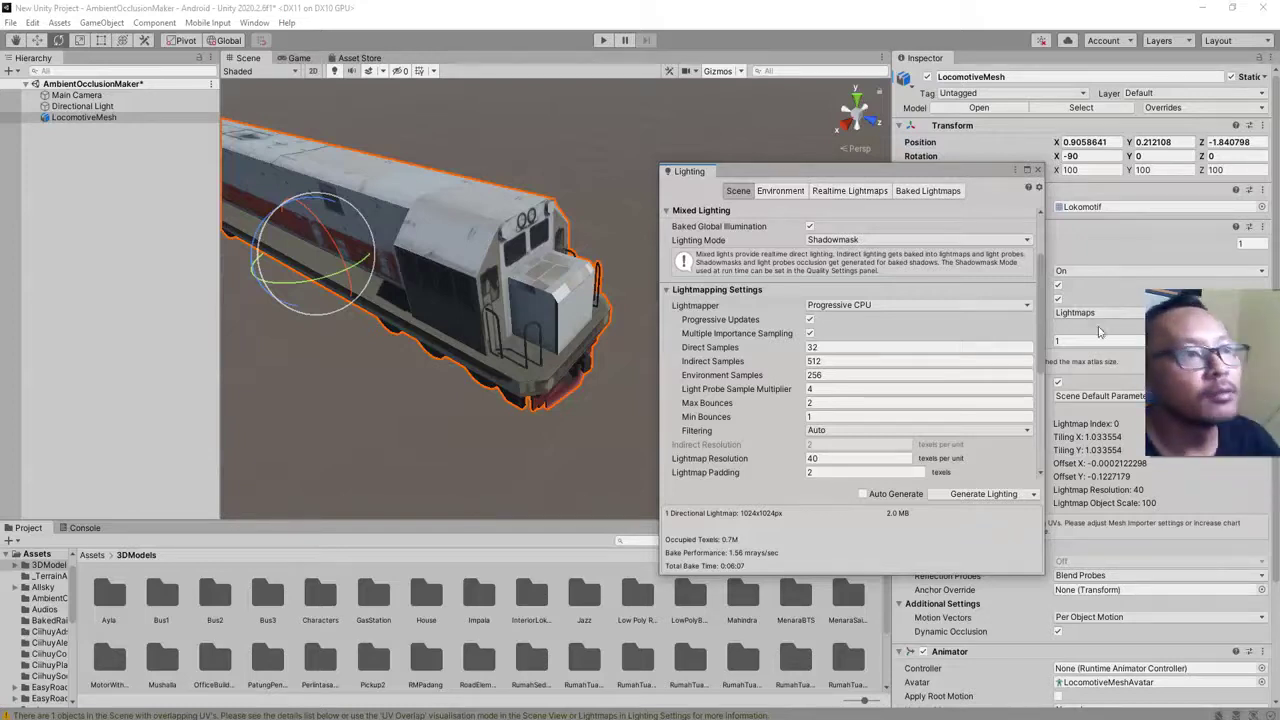
{"action": "left_click", "coordinate": [1037, 170]}
Compare the baked locomotive from several sides with the Directional Light disabled and enabled, leaving the light enabled
{"action": "left_click_drag", "start_coordinate": [465, 388], "coordinate": [760, 318], "text": "alt"}
{"action": "left_click", "coordinate": [82, 106]}
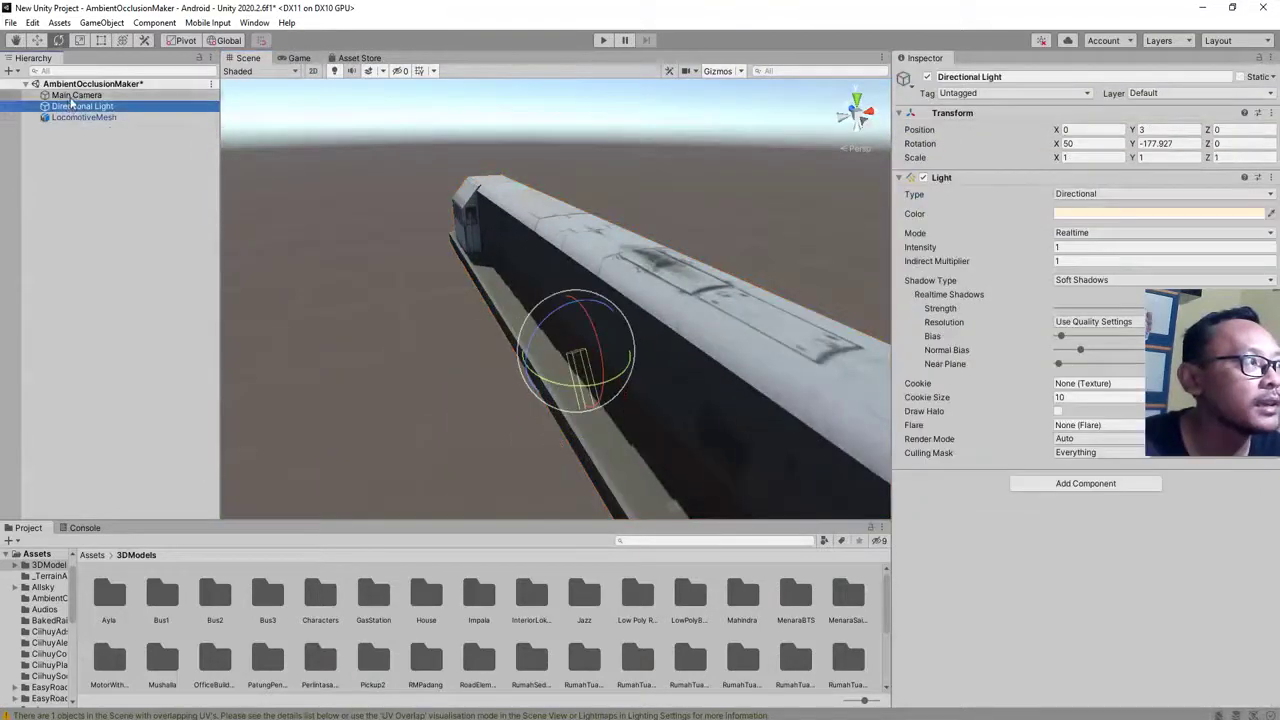
{"action": "left_click", "coordinate": [927, 77]}
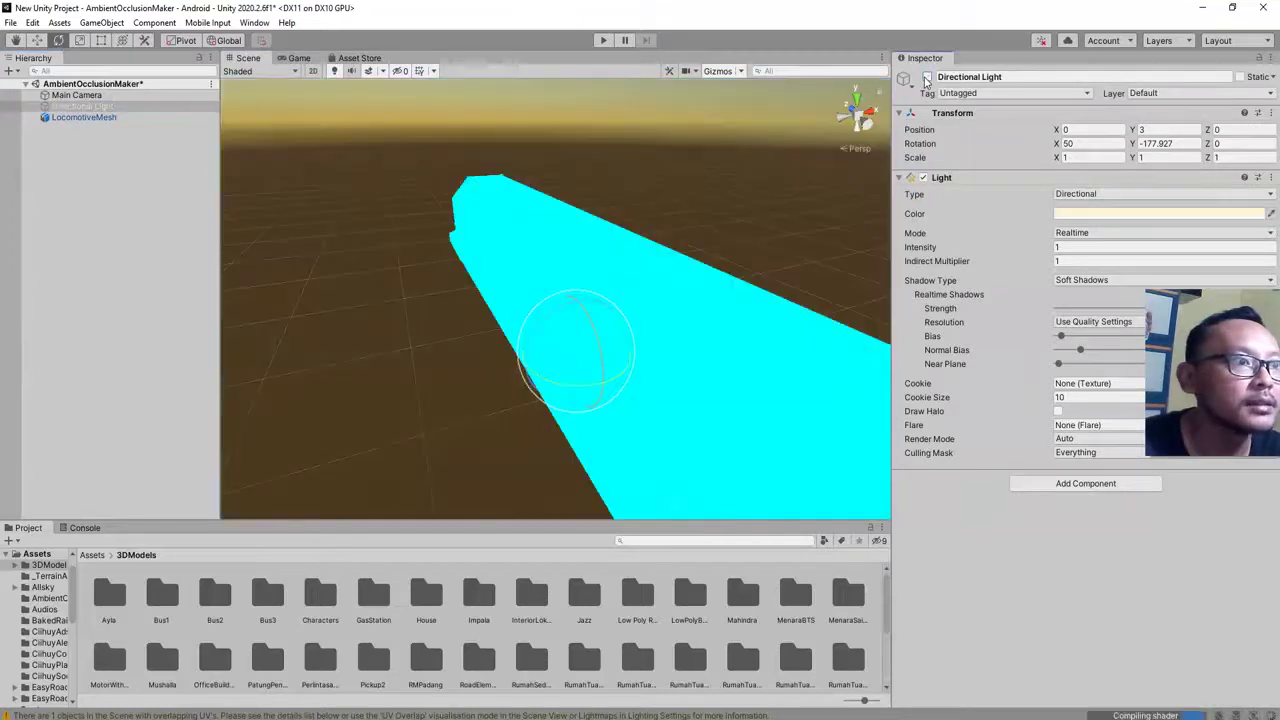
{"action": "left_click_drag", "start_coordinate": [749, 229], "coordinate": [620, 228], "text": "alt"}
{"action": "left_click", "coordinate": [927, 77]}
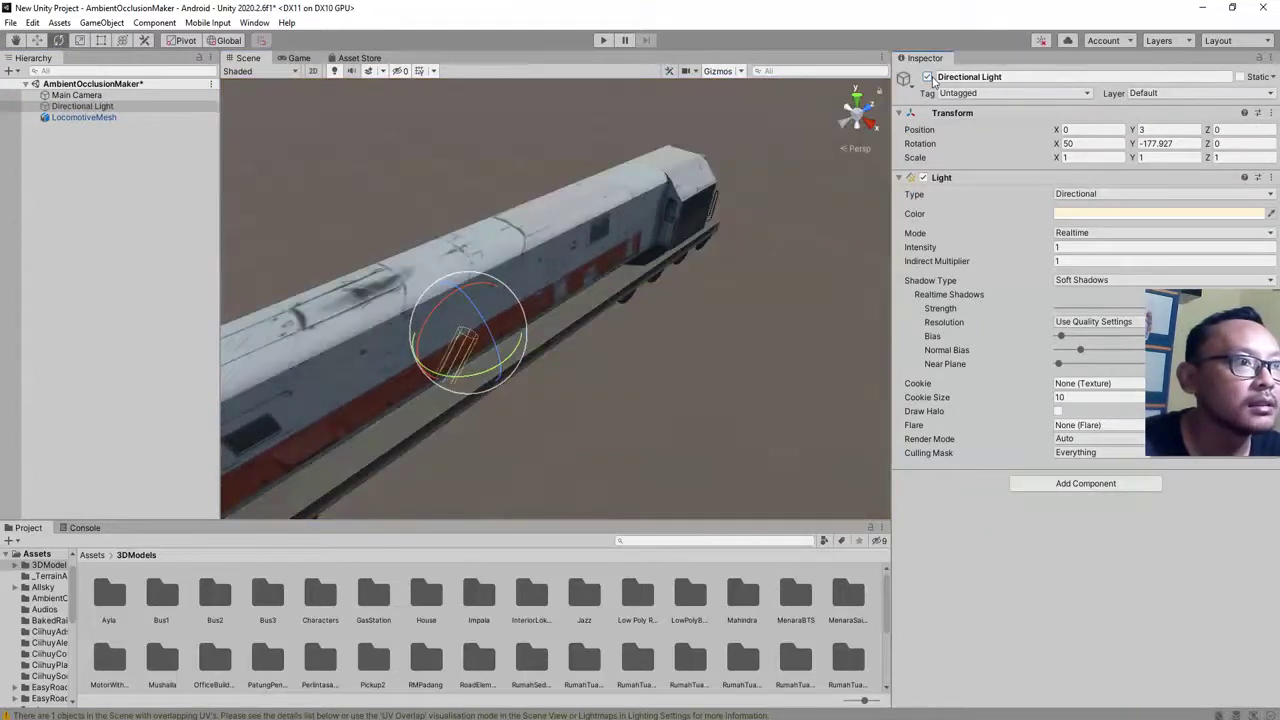
{"action": "left_click", "coordinate": [928, 77]}
{"action": "left_click", "coordinate": [928, 77]}
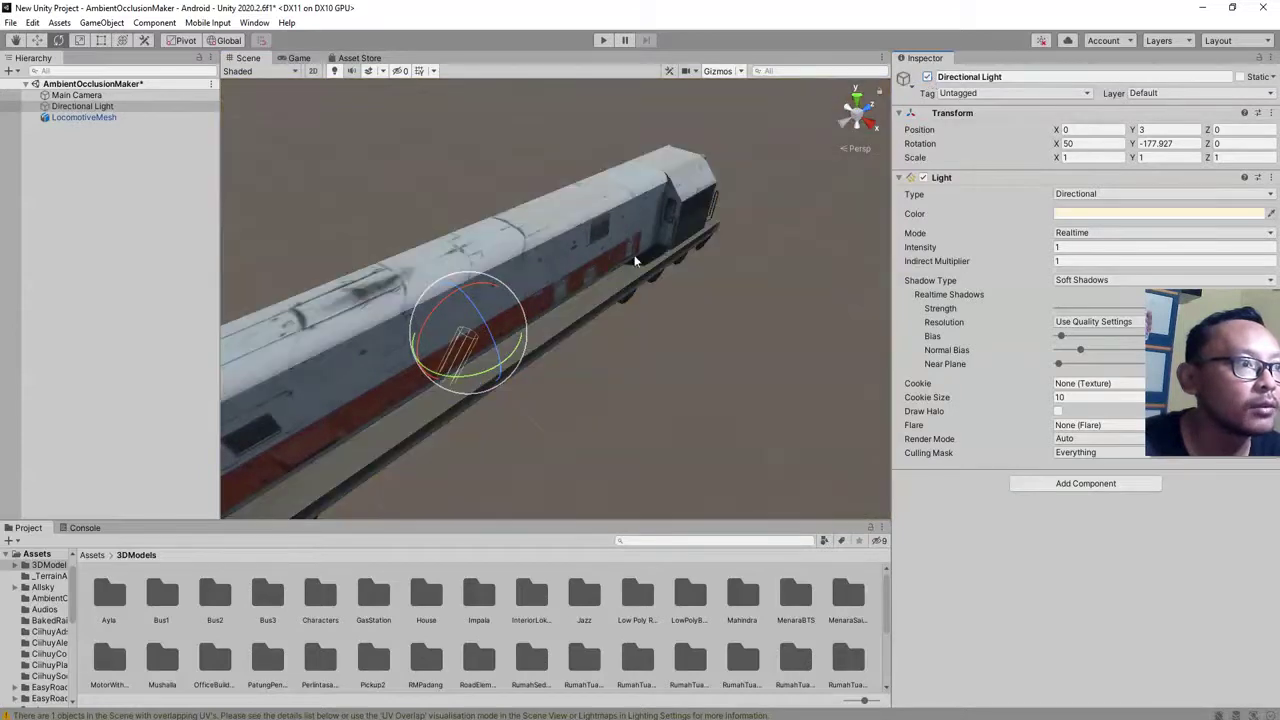
{"action": "left_click_drag", "start_coordinate": [634, 243], "coordinate": [886, 167], "text": "alt"}
{"action": "left_click", "coordinate": [927, 77]}
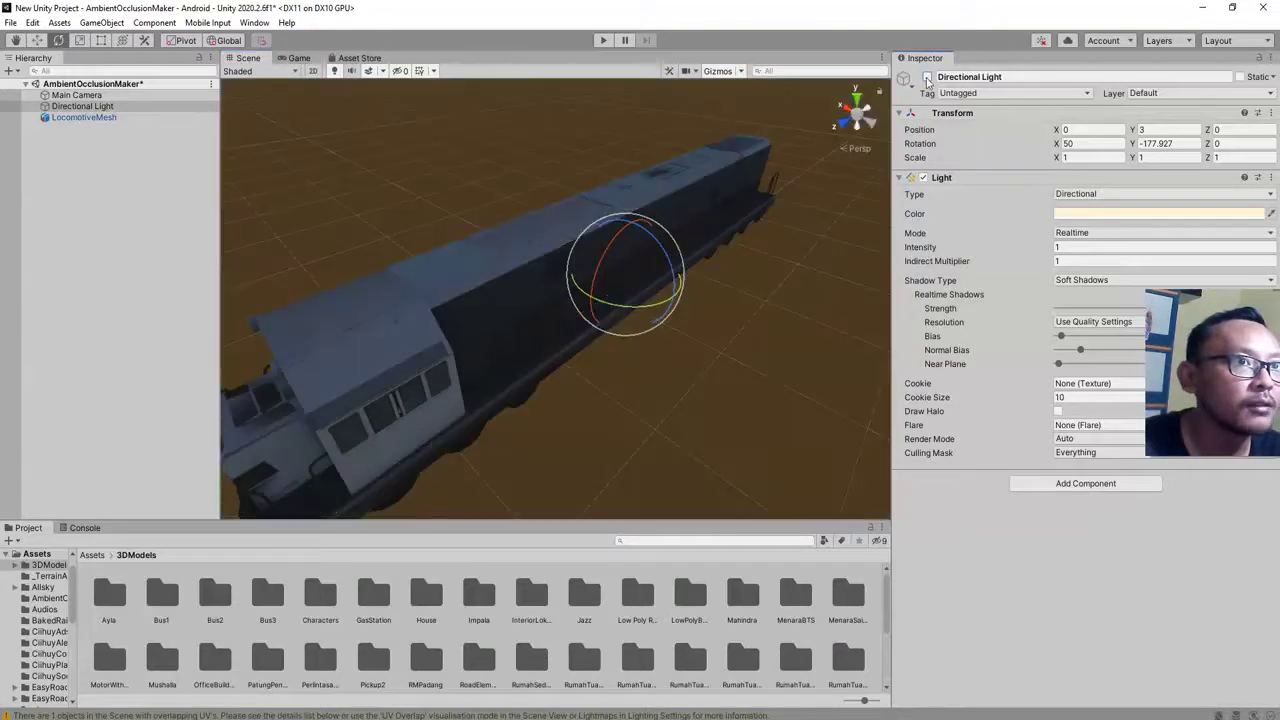
{"action": "left_click", "coordinate": [927, 77]}
Set the Directional Light's mode to Baked
{"action": "left_click", "coordinate": [112, 107]}
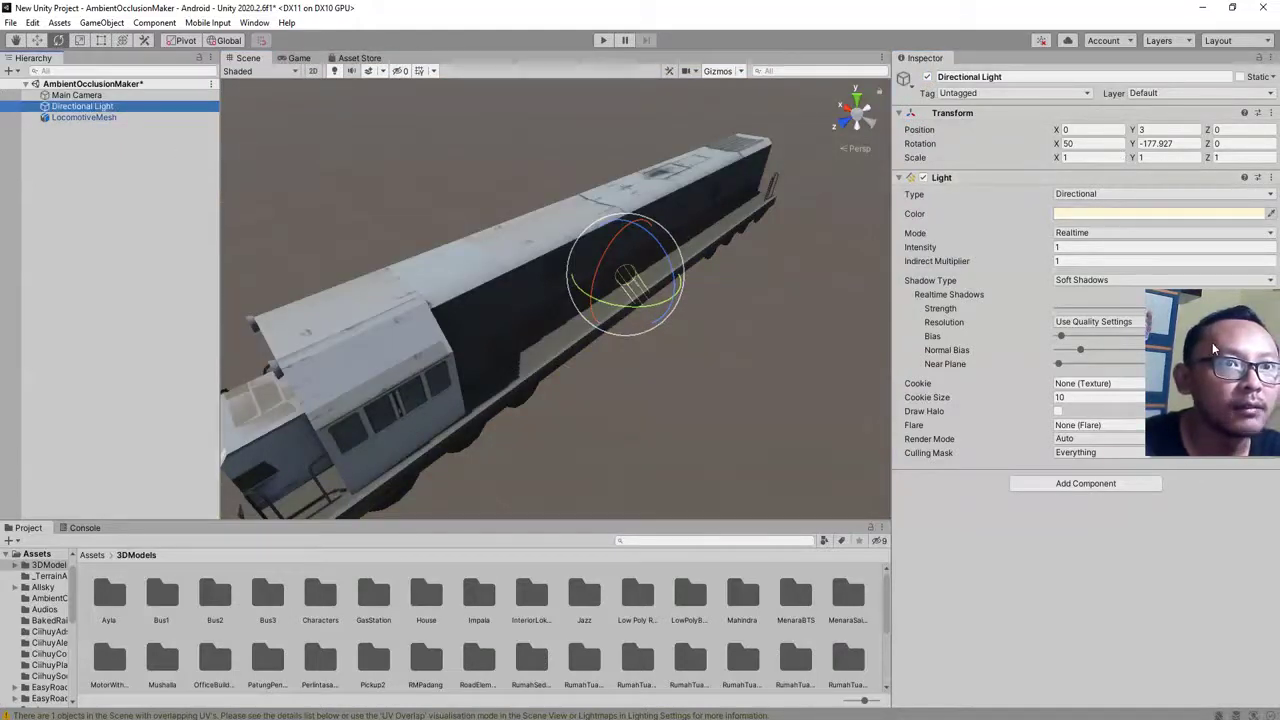
{"action": "left_click", "coordinate": [1100, 233]}
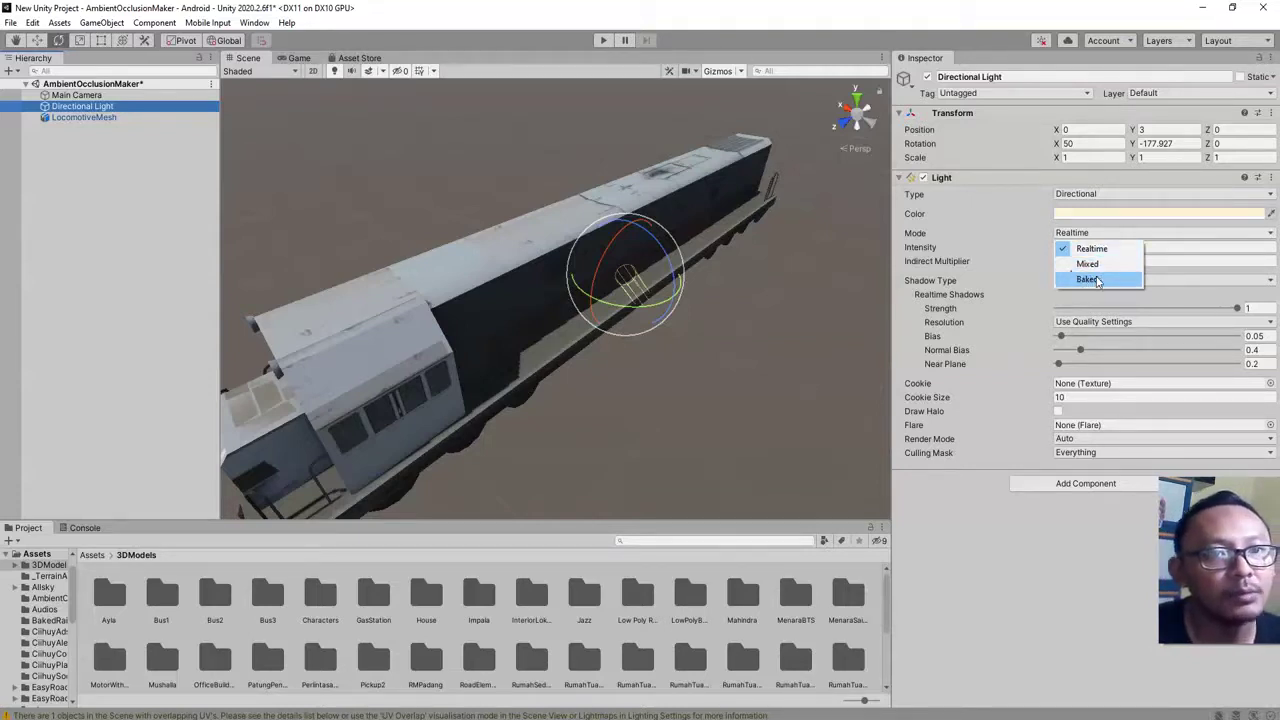
{"action": "left_click", "coordinate": [1104, 281]}
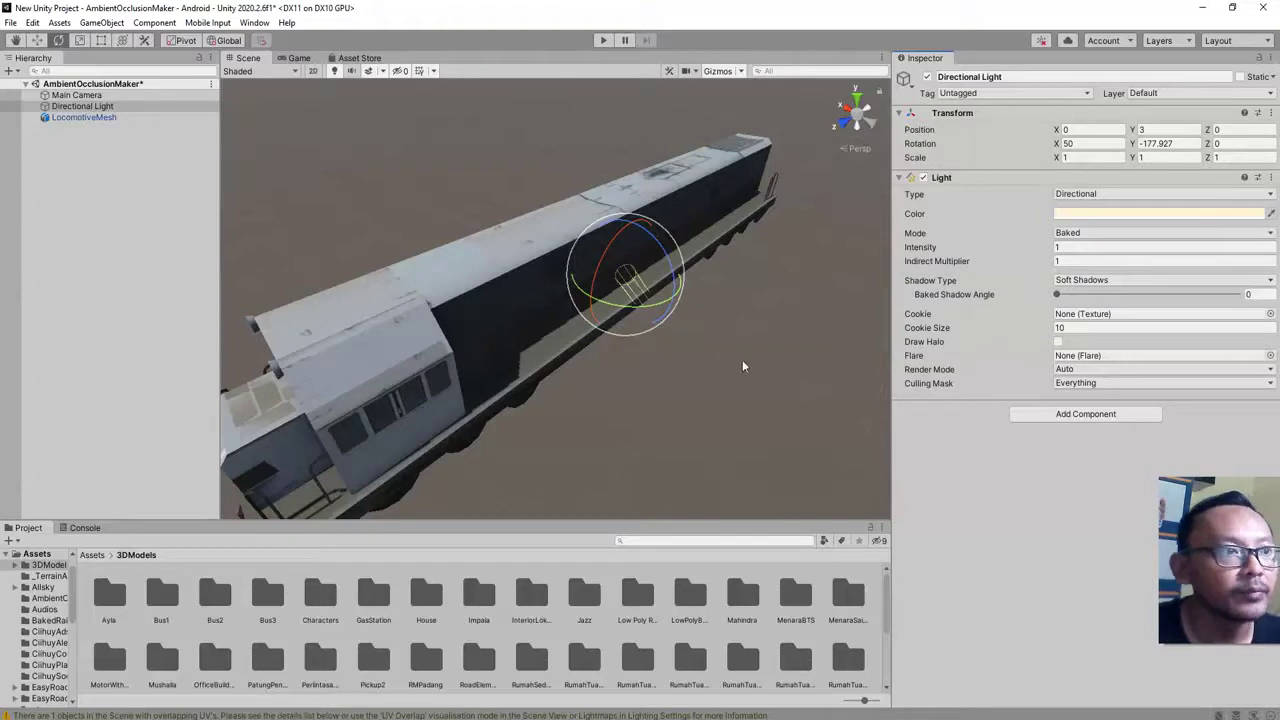
Inspect the locomotive from several sides, save the scene and clear the selection
{"action": "mouse_move", "coordinate": [645, 378]}
{"action": "left_mouse_down", "text": "alt"}
{"action": "mouse_move", "coordinate": [771, 421]}
{"action": "mouse_move", "coordinate": [531, 369]}
{"action": "mouse_move", "coordinate": [666, 383]}
{"action": "mouse_move", "coordinate": [580, 369]}
{"action": "mouse_move", "coordinate": [577, 391]}
{"action": "mouse_move", "coordinate": [600, 392]}
{"action": "mouse_move", "coordinate": [660, 390]}
{"action": "mouse_move", "coordinate": [656, 374]}
{"action": "left_mouse_up", "text": "alt"}
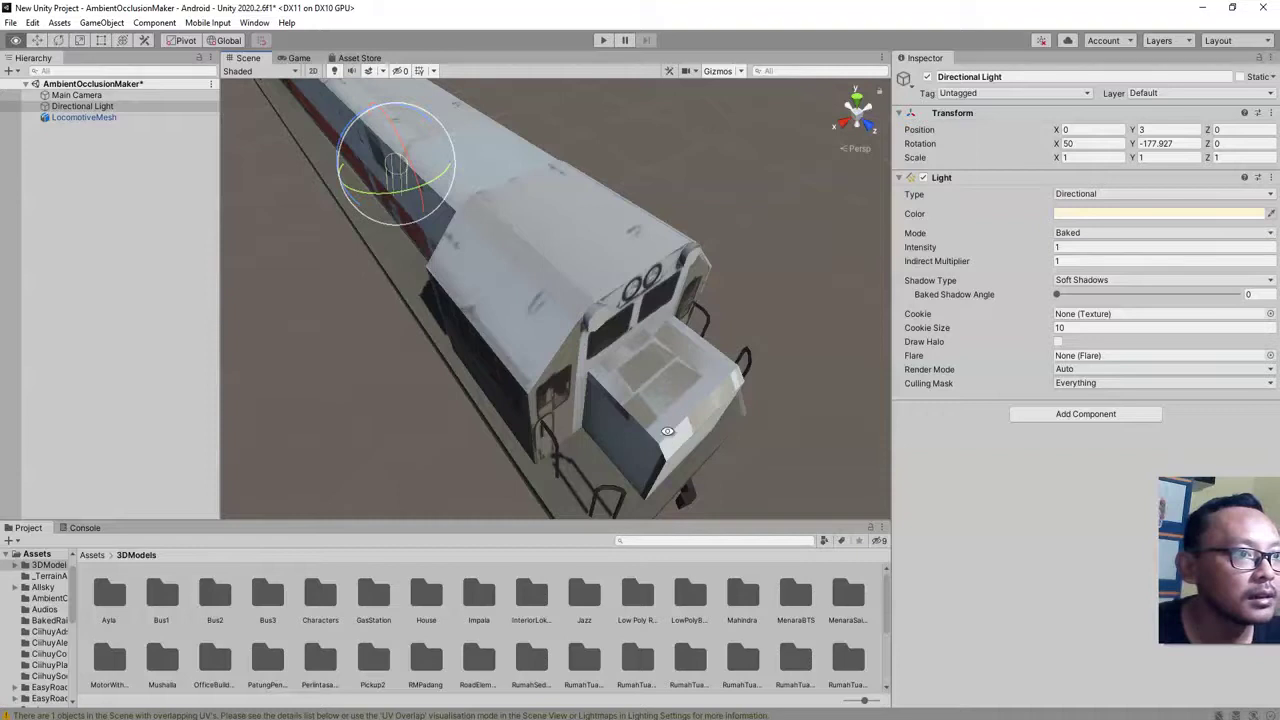
{"action": "left_click_drag", "start_coordinate": [642, 350], "coordinate": [583, 383], "text": "alt"}
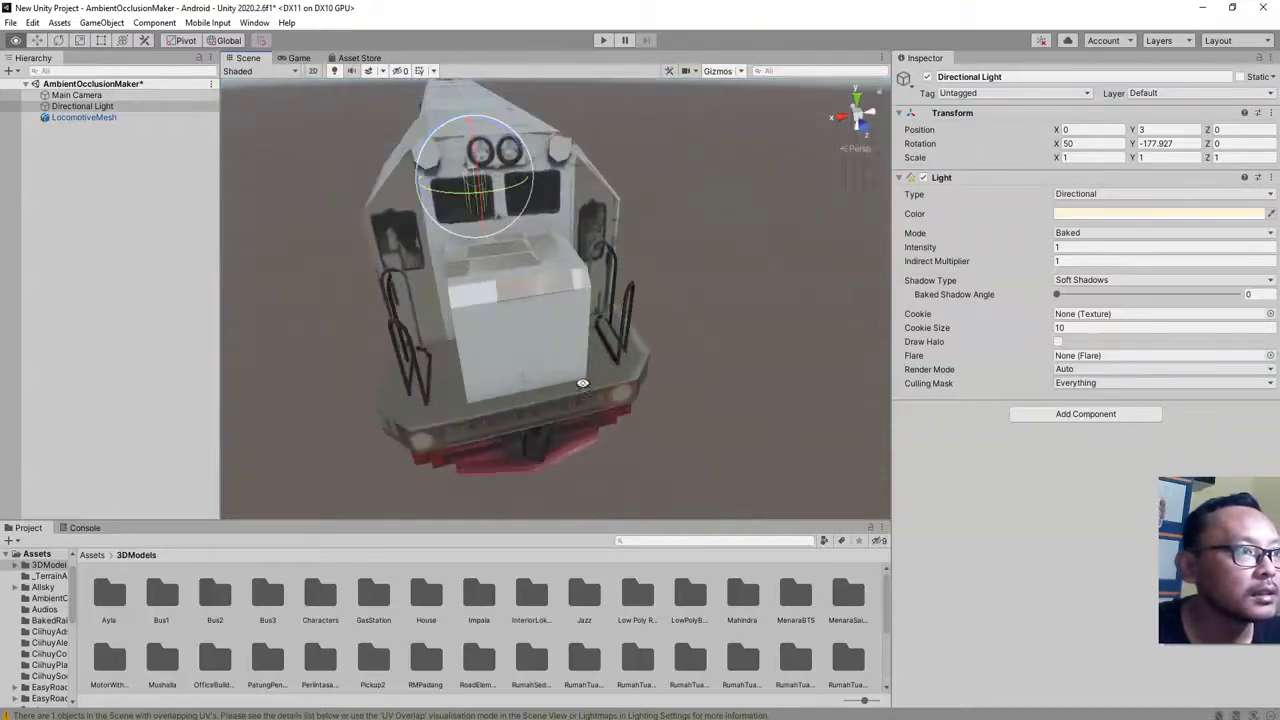
{"action": "left_click_drag", "start_coordinate": [448, 336], "coordinate": [545, 353], "text": "alt"}
{"action": "key", "text": "ctrl+s"}
{"action": "left_click", "coordinate": [88, 185]}
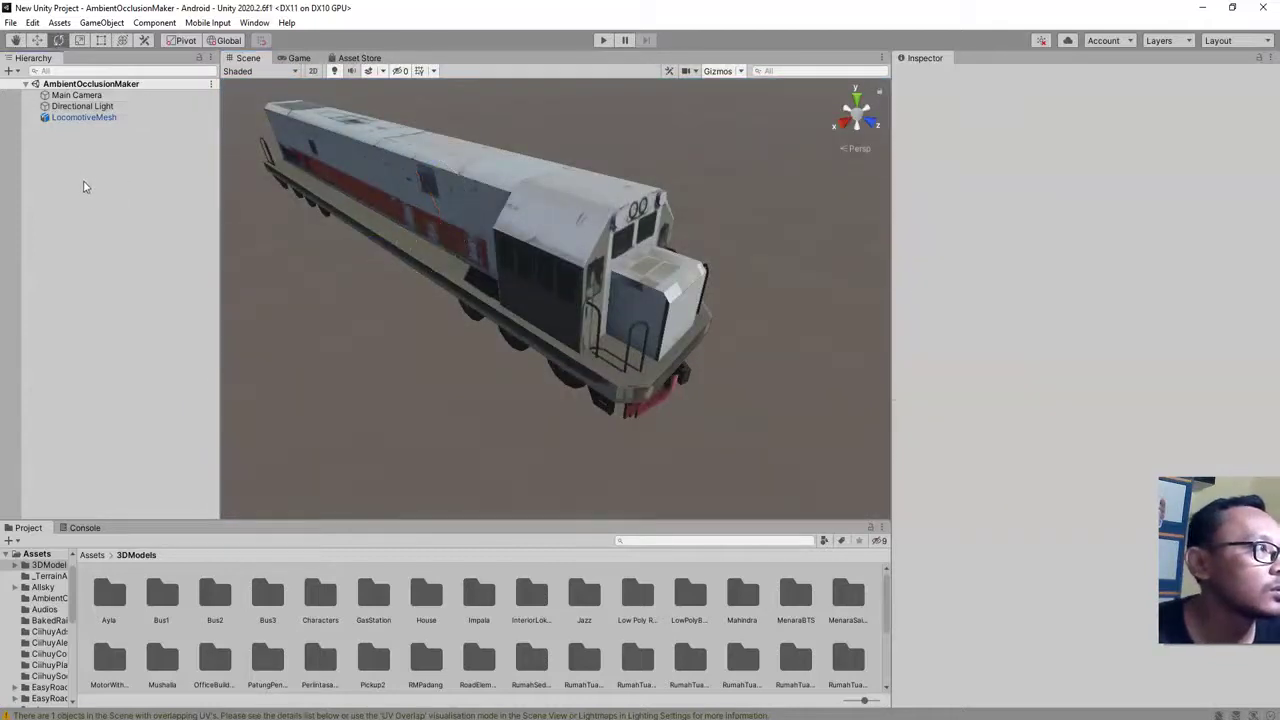
Examine the locomotive's lightmapping details and look through the 3DModels folder for its source model and sub-assets
{"action": "left_click", "coordinate": [84, 117]}
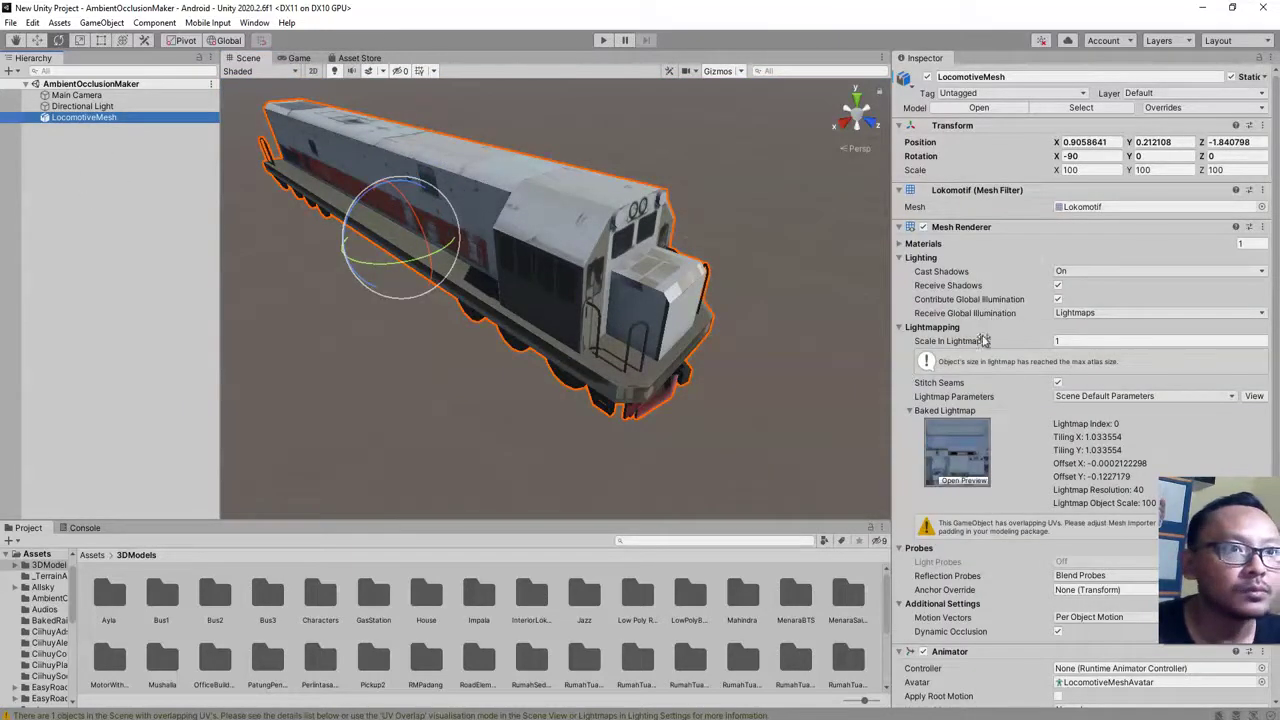
{"action": "scroll", "coordinate": [985, 450], "scroll_direction": "down", "scroll_amount": 3}
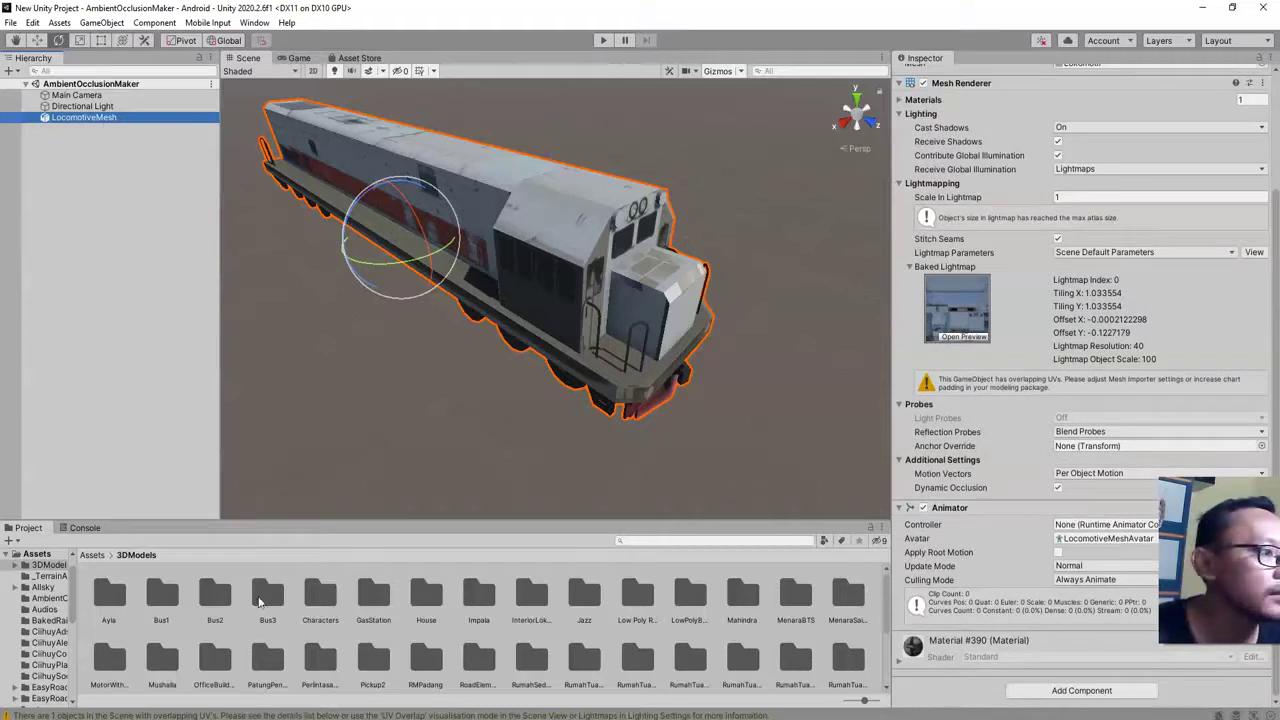
{"action": "scroll", "coordinate": [265, 657], "scroll_direction": "down", "scroll_amount": 3}
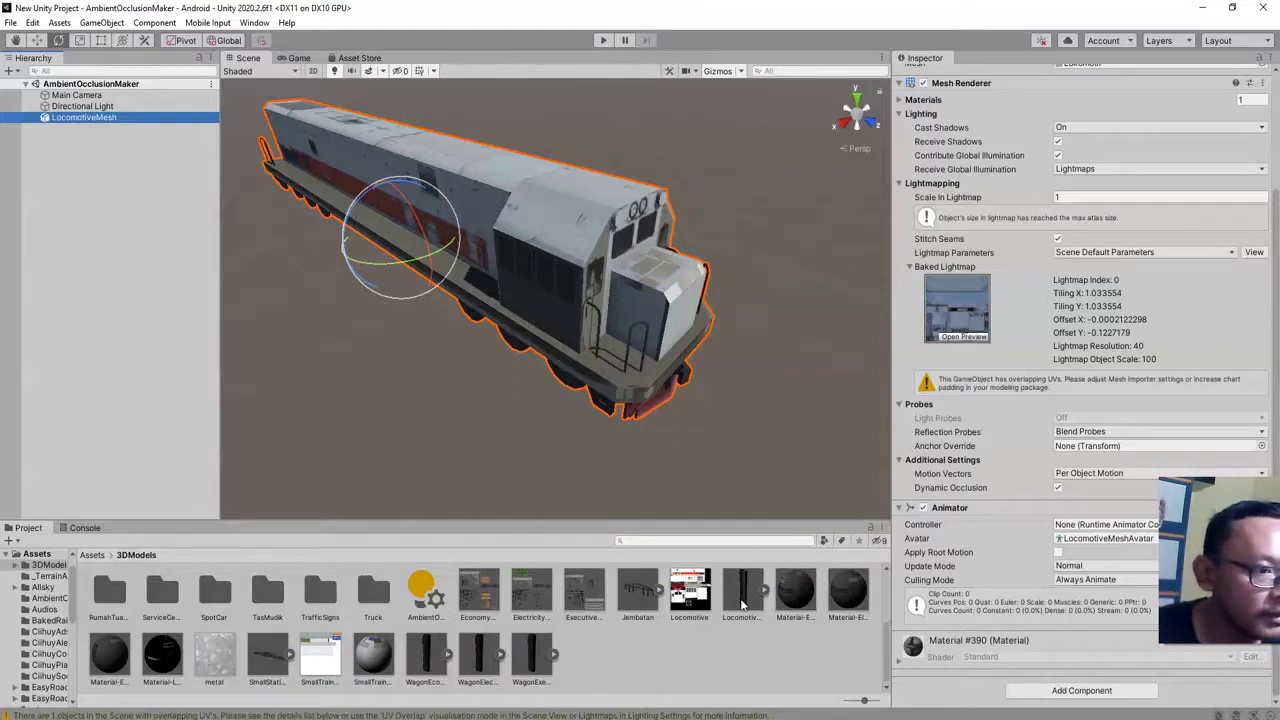
{"action": "left_click", "coordinate": [742, 600]}
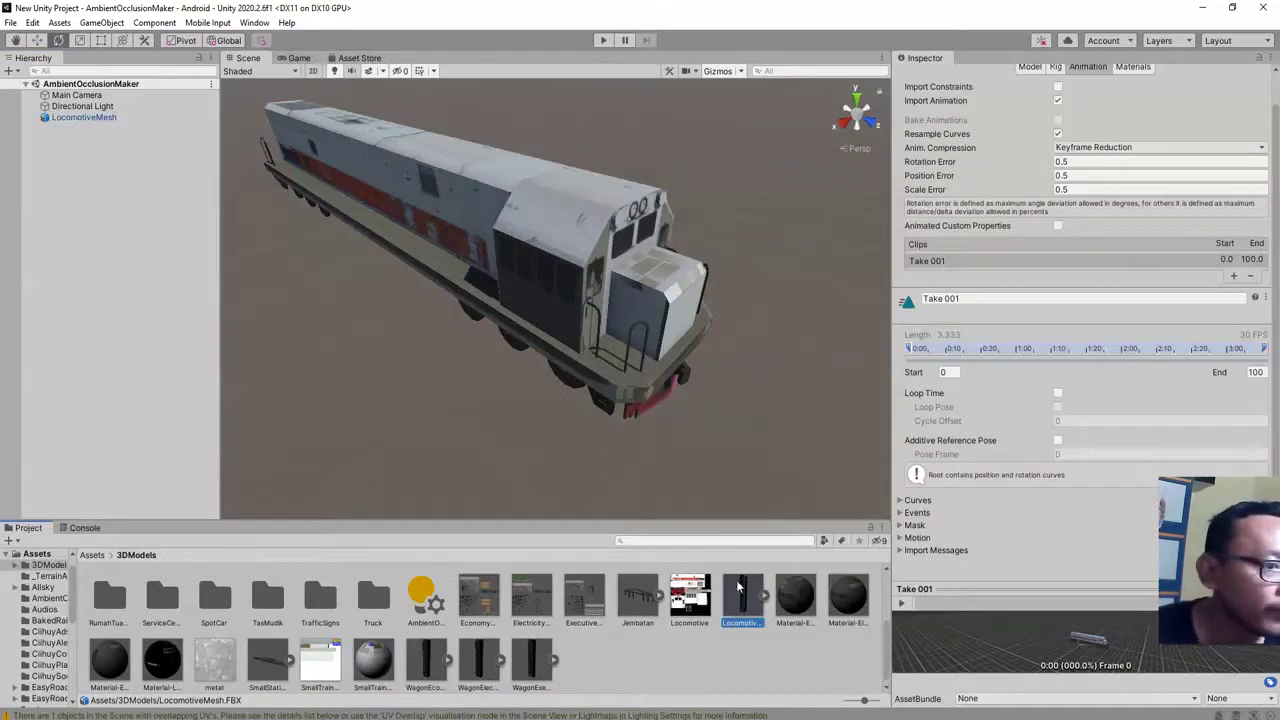
{"action": "left_click", "coordinate": [766, 597]}
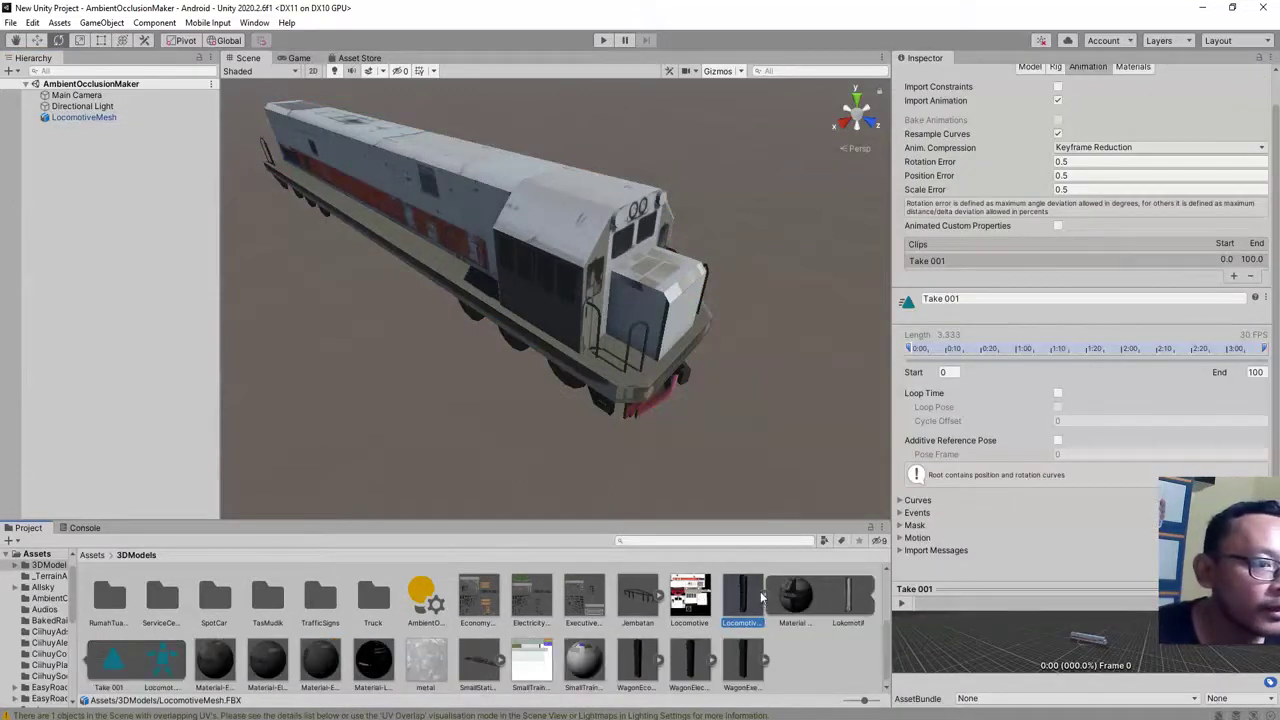
{"action": "left_click", "coordinate": [764, 598]}
{"action": "scroll", "coordinate": [665, 653], "scroll_direction": "down", "scroll_amount": 1}
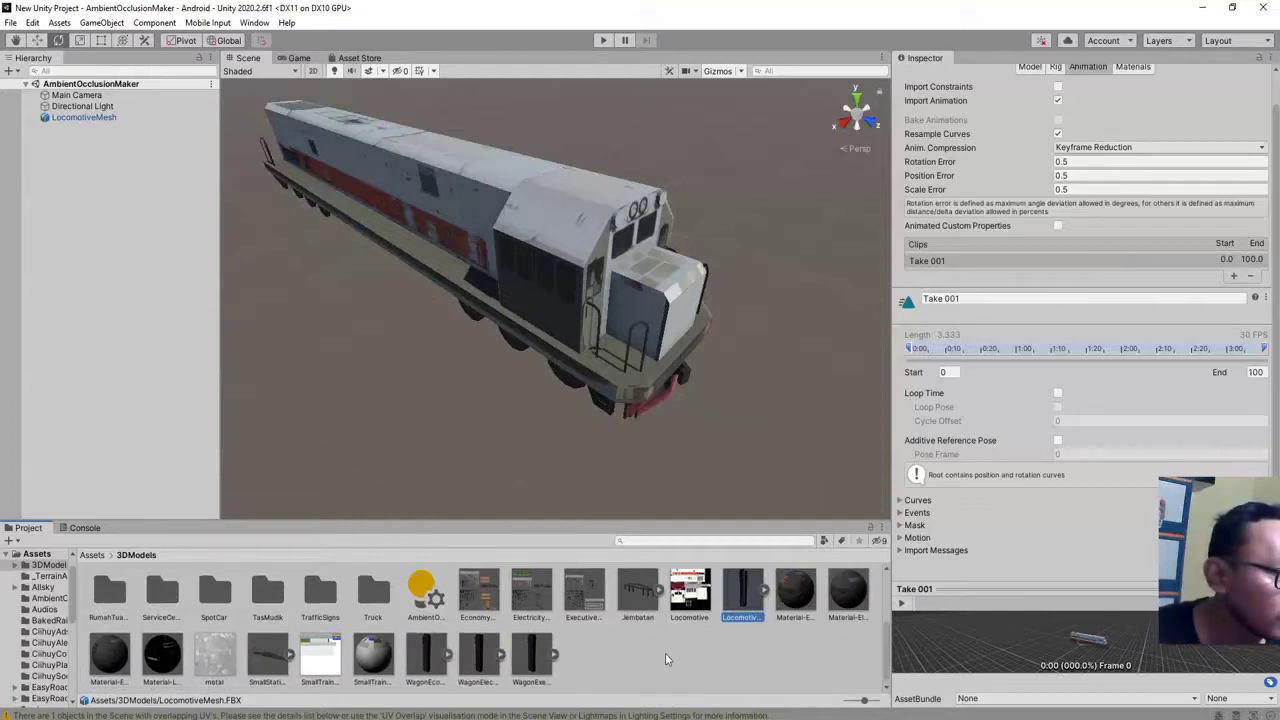
{"action": "scroll", "coordinate": [1001, 537], "scroll_direction": "up", "scroll_amount": 2}
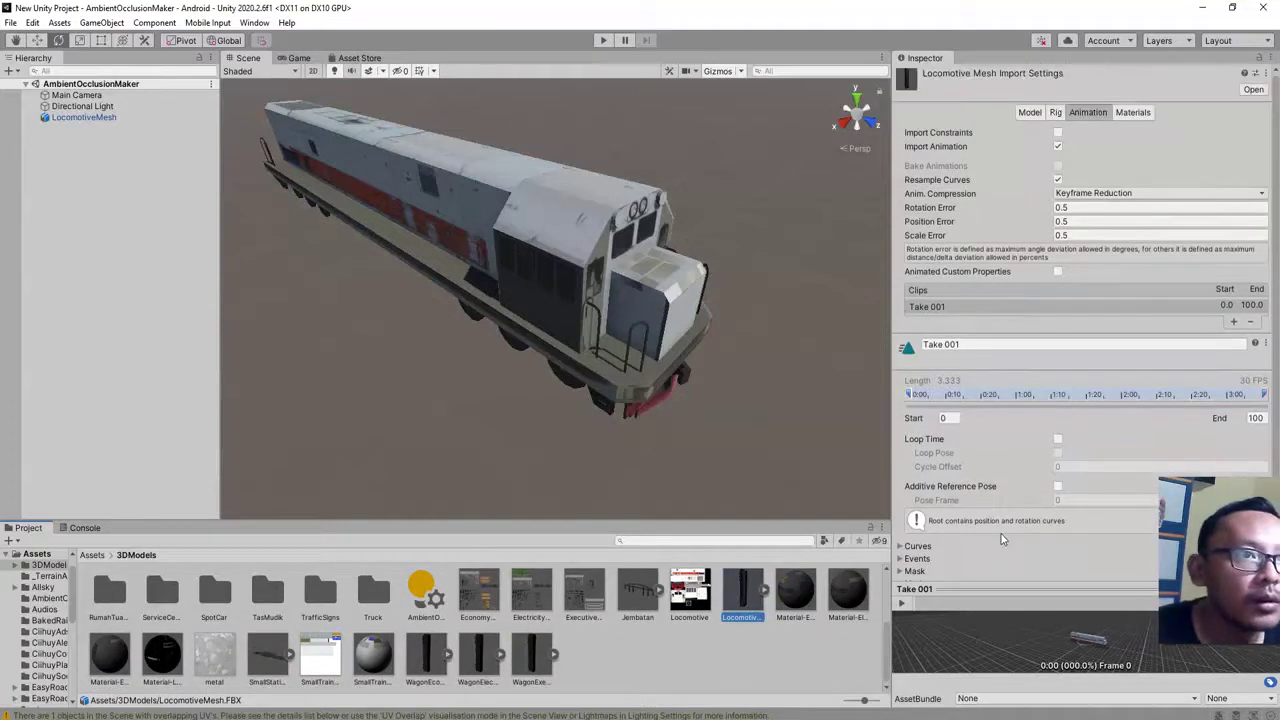
{"action": "left_click", "coordinate": [659, 651]}
{"action": "scroll", "coordinate": [620, 660], "scroll_direction": "up", "scroll_amount": 2}
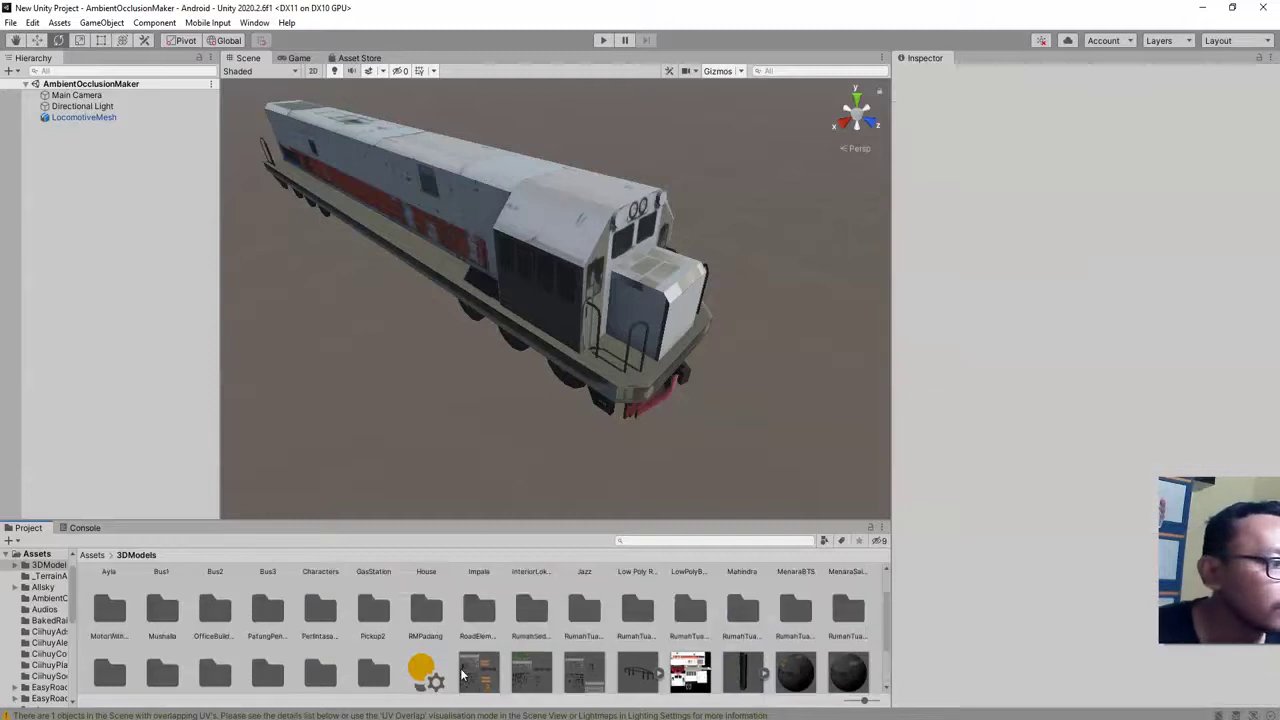
{"action": "scroll", "coordinate": [487, 667], "scroll_direction": "down", "scroll_amount": 2}
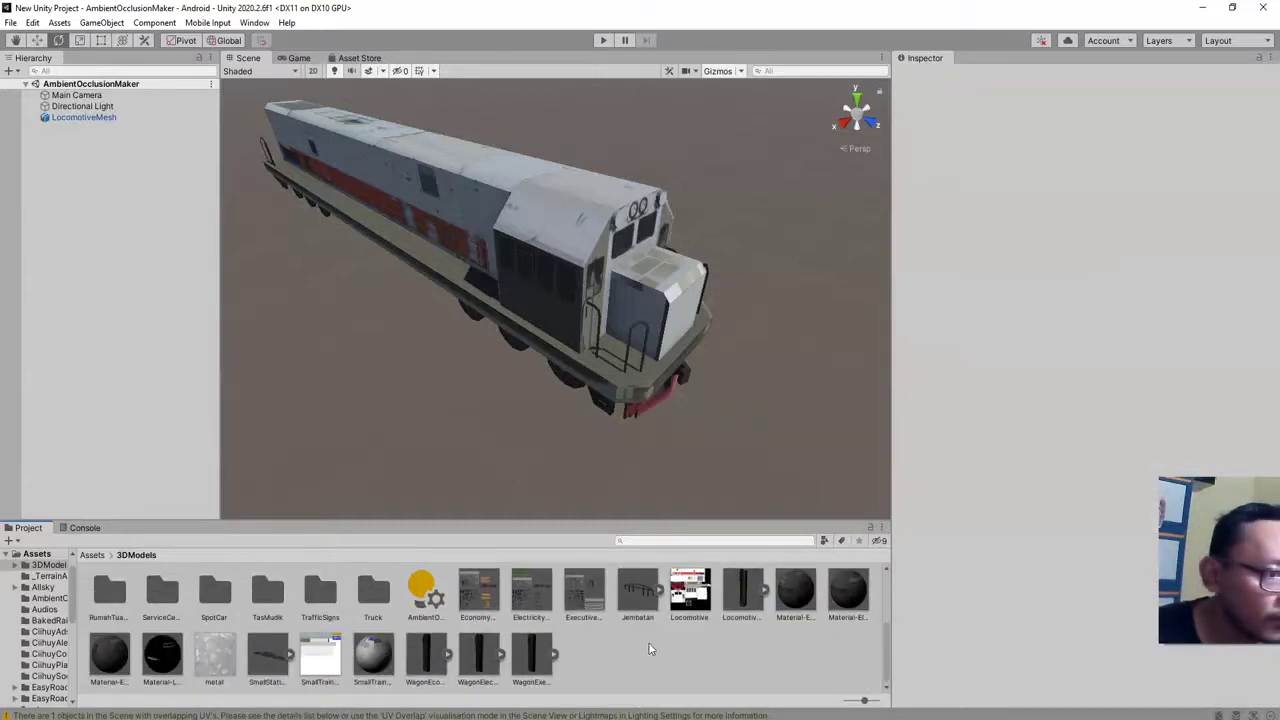
Enable Generate Lightmap UVs in the LocomotiveMesh model's import settings, apply the change and review the lightmap UV settings
{"action": "left_click", "coordinate": [84, 117]}
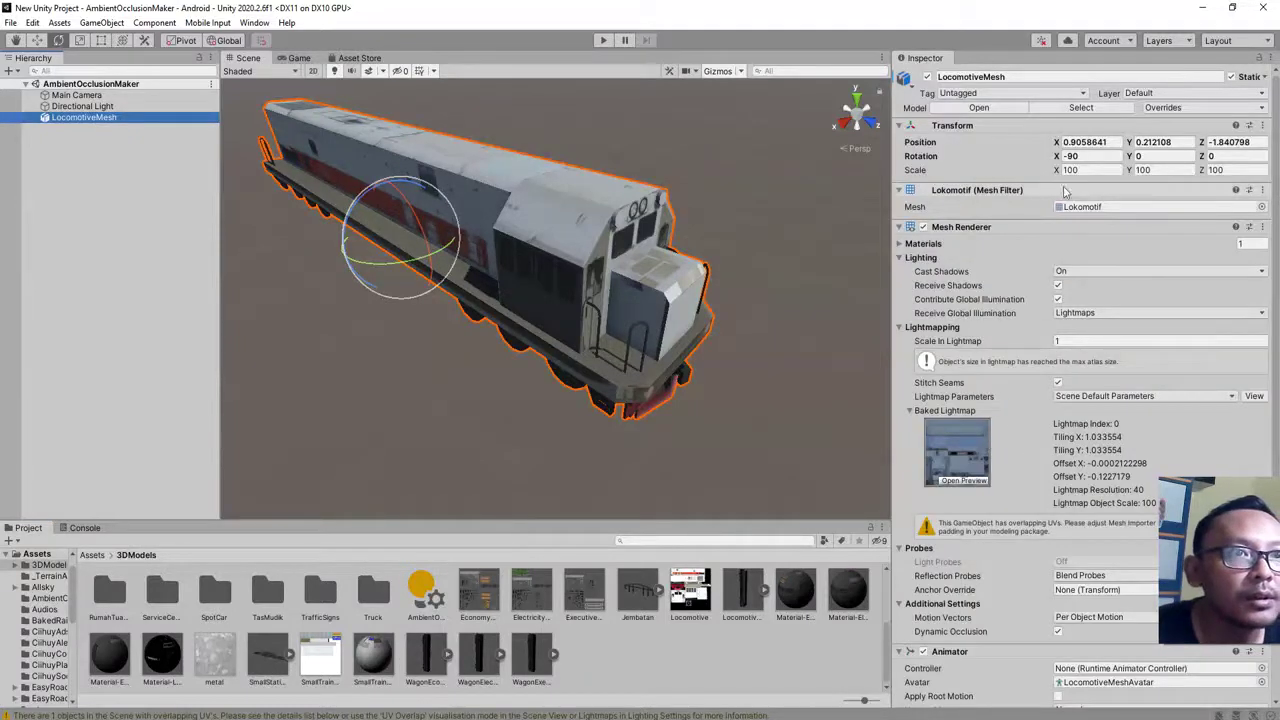
{"action": "left_click", "coordinate": [1088, 207]}
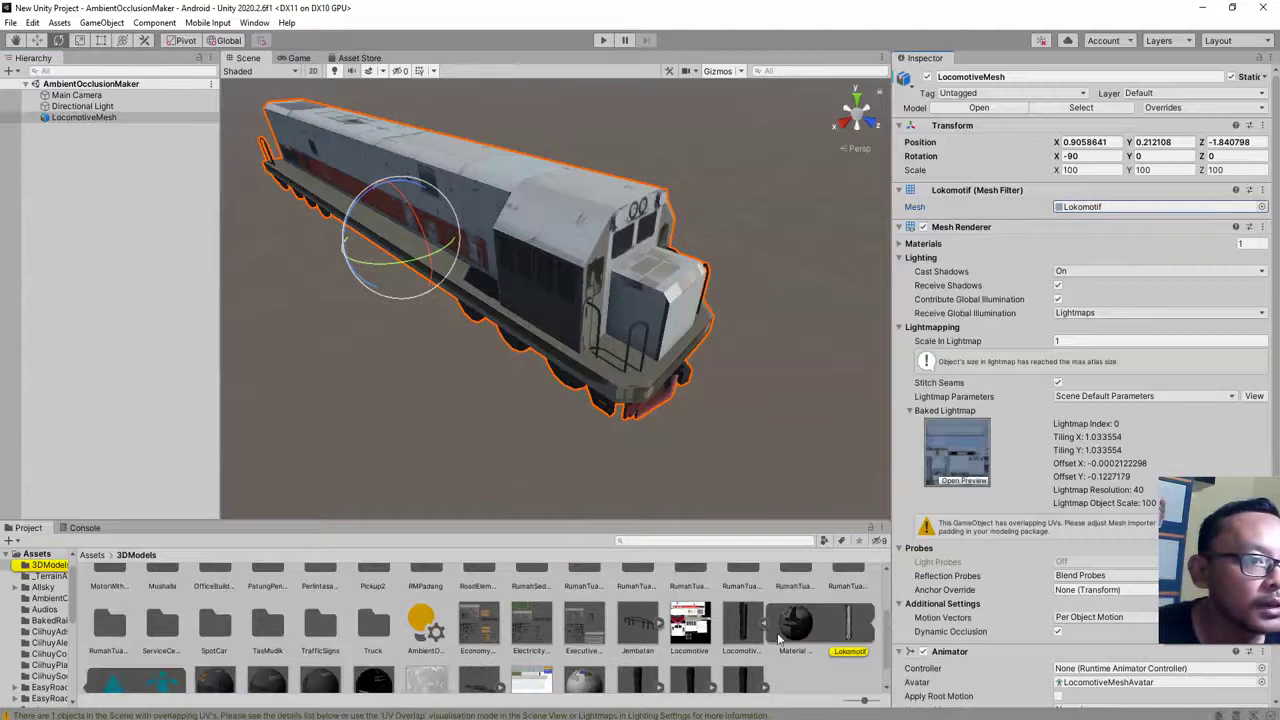
{"action": "left_click", "coordinate": [743, 632]}
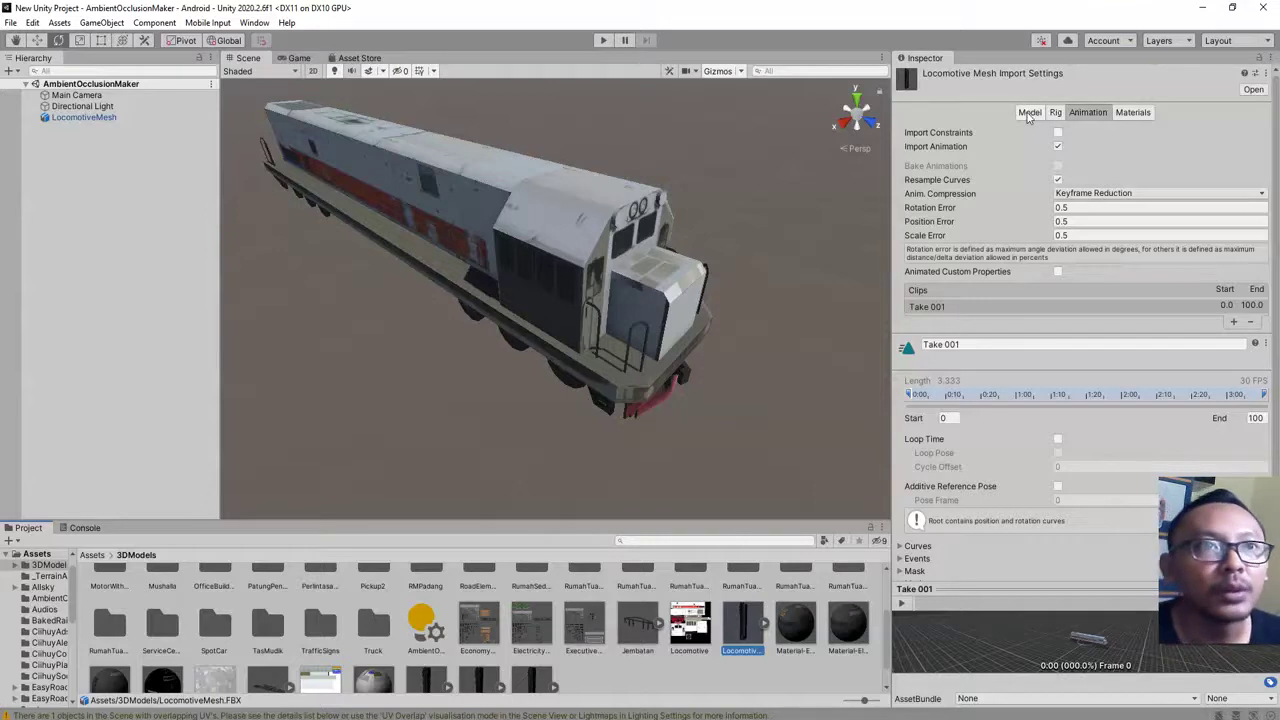
{"action": "left_click", "coordinate": [1029, 113]}
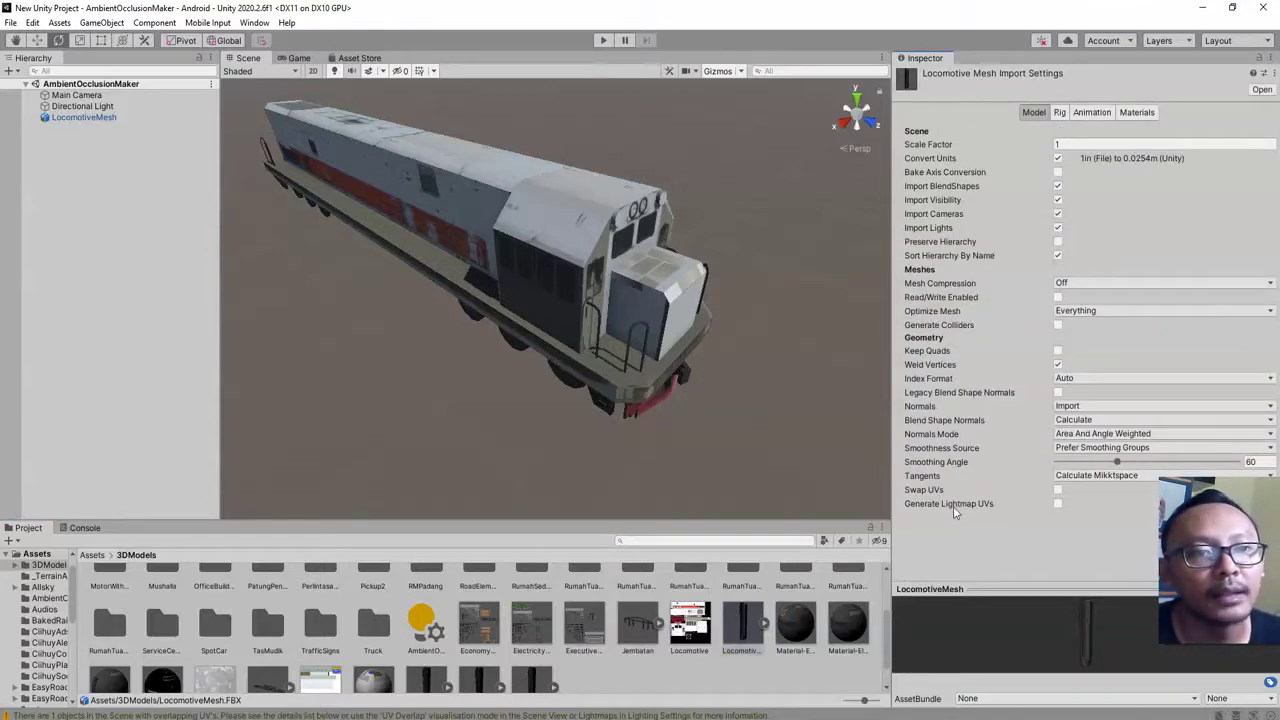
{"action": "left_click", "coordinate": [1058, 503]}
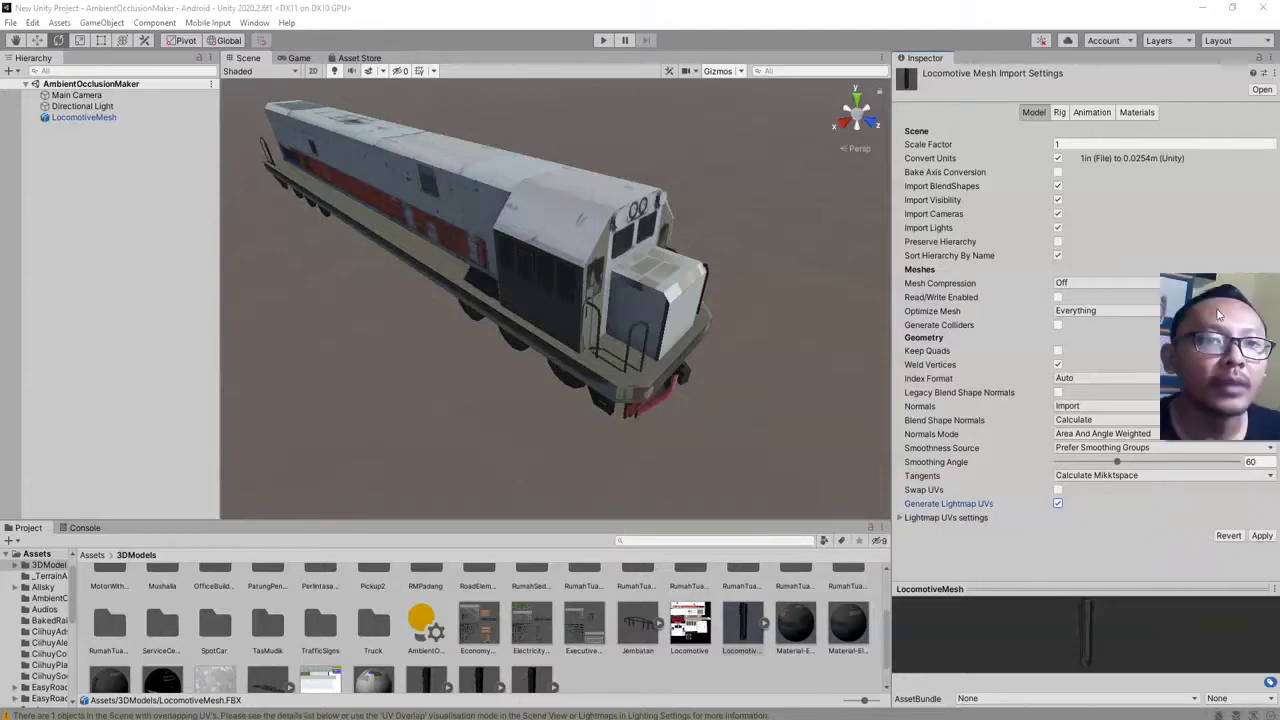
{"action": "left_click", "coordinate": [1261, 536]}
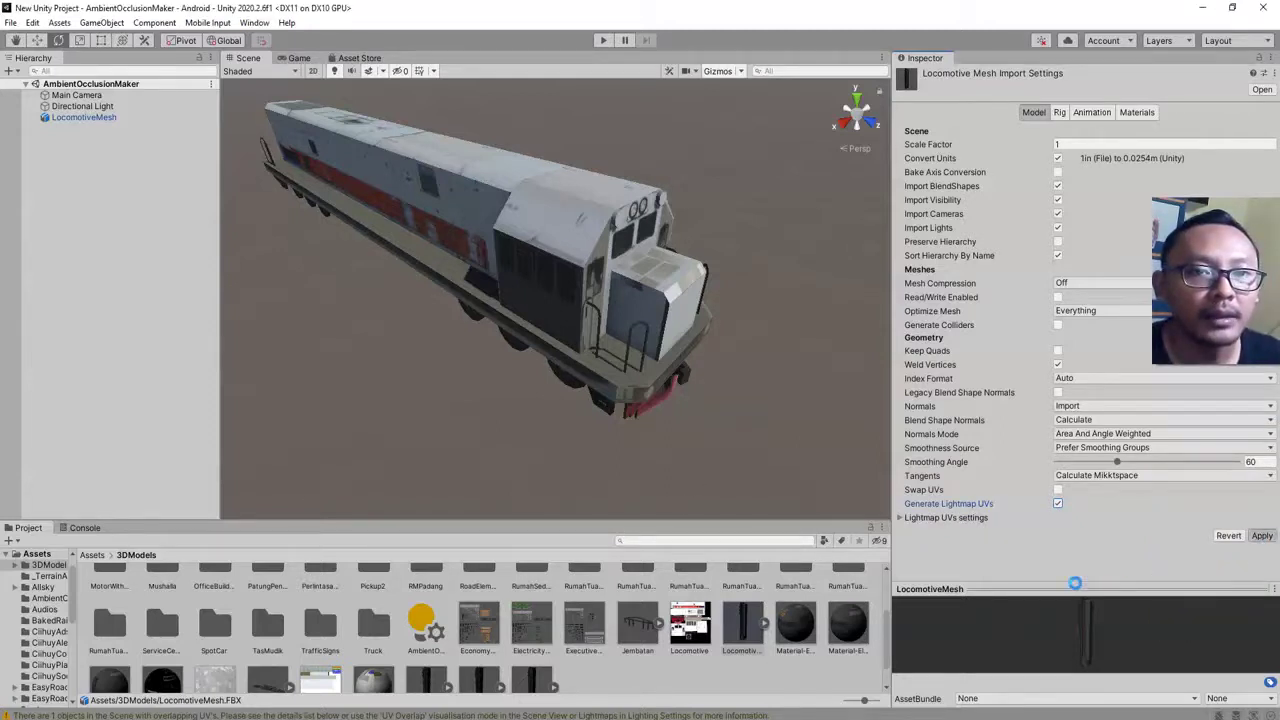
{"action": "left_click", "coordinate": [903, 519]}
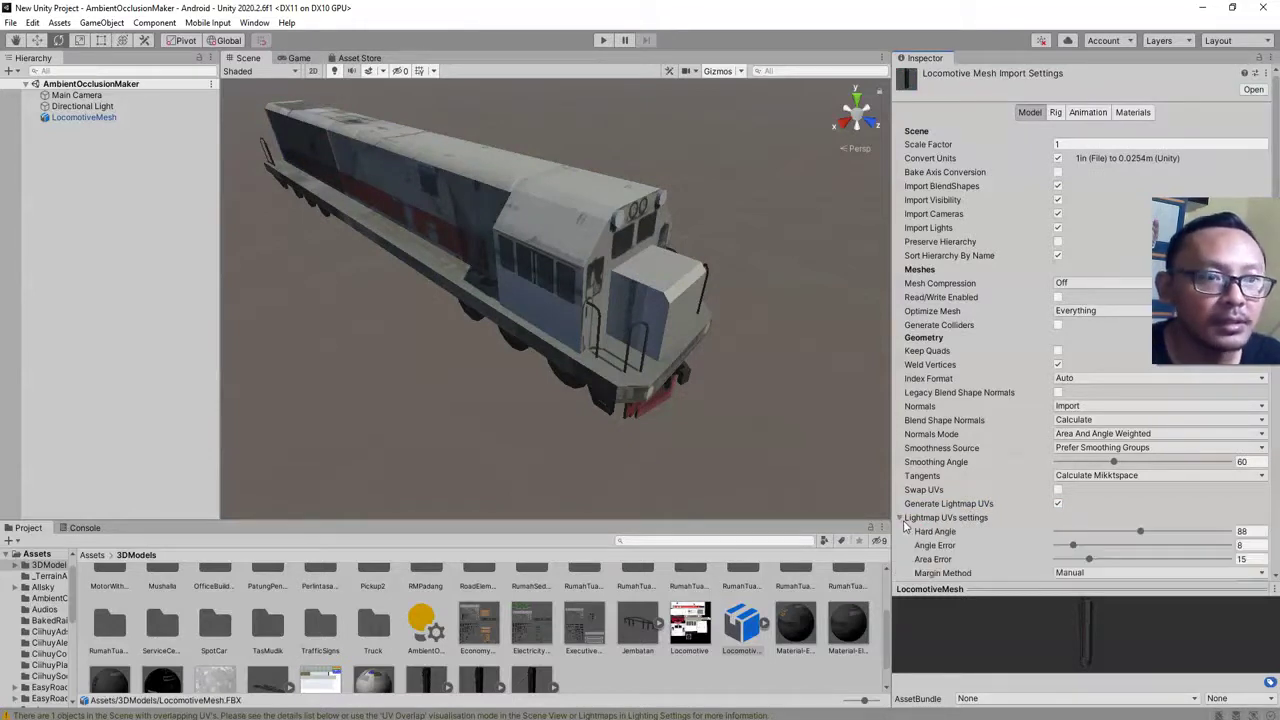
{"action": "left_click", "coordinate": [903, 519]}
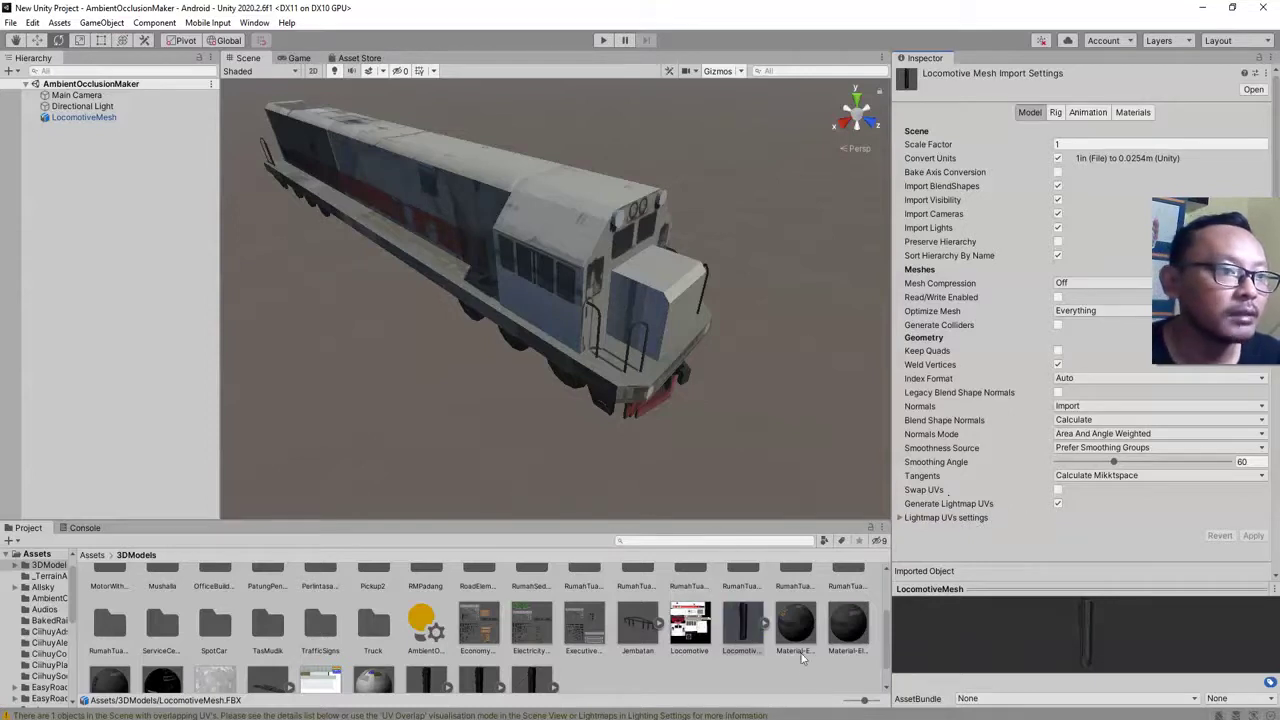
{"action": "left_click", "coordinate": [789, 685]}
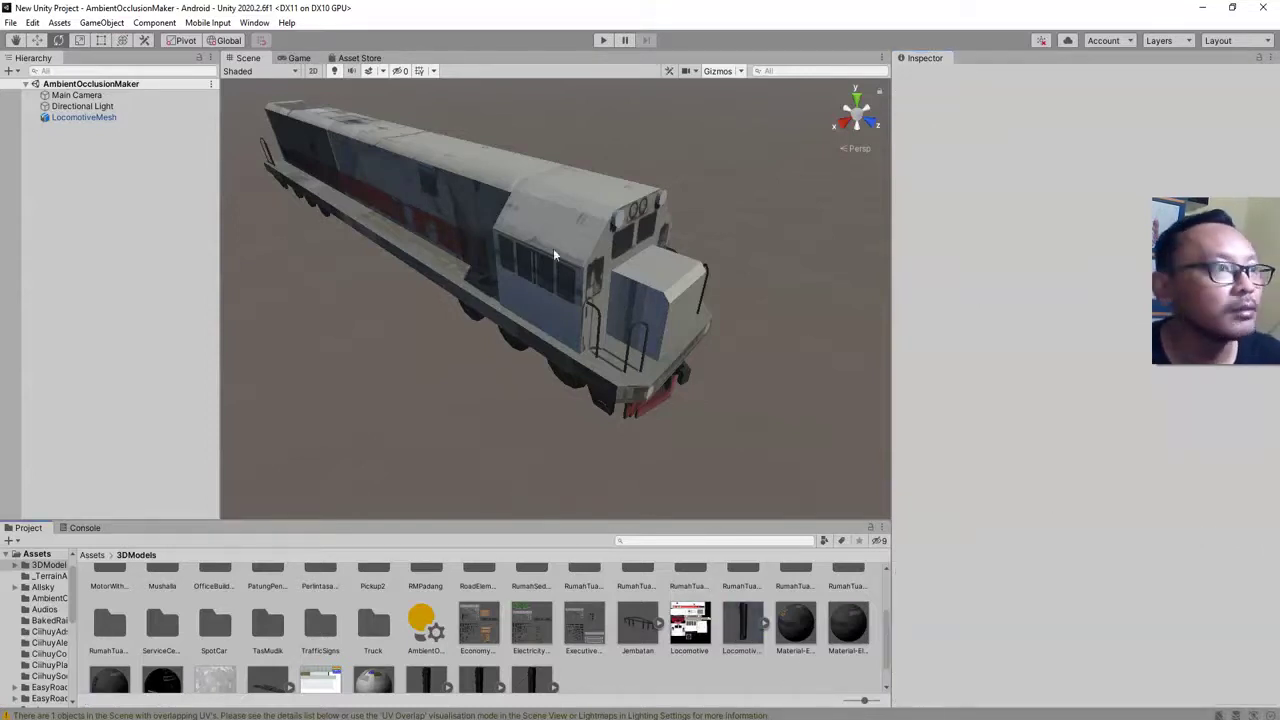
Generate the scene's baked lighting again with the AmbientOcclusionMakerSceneLighting settings and close the Lighting window
{"action": "left_click", "coordinate": [583, 243]}
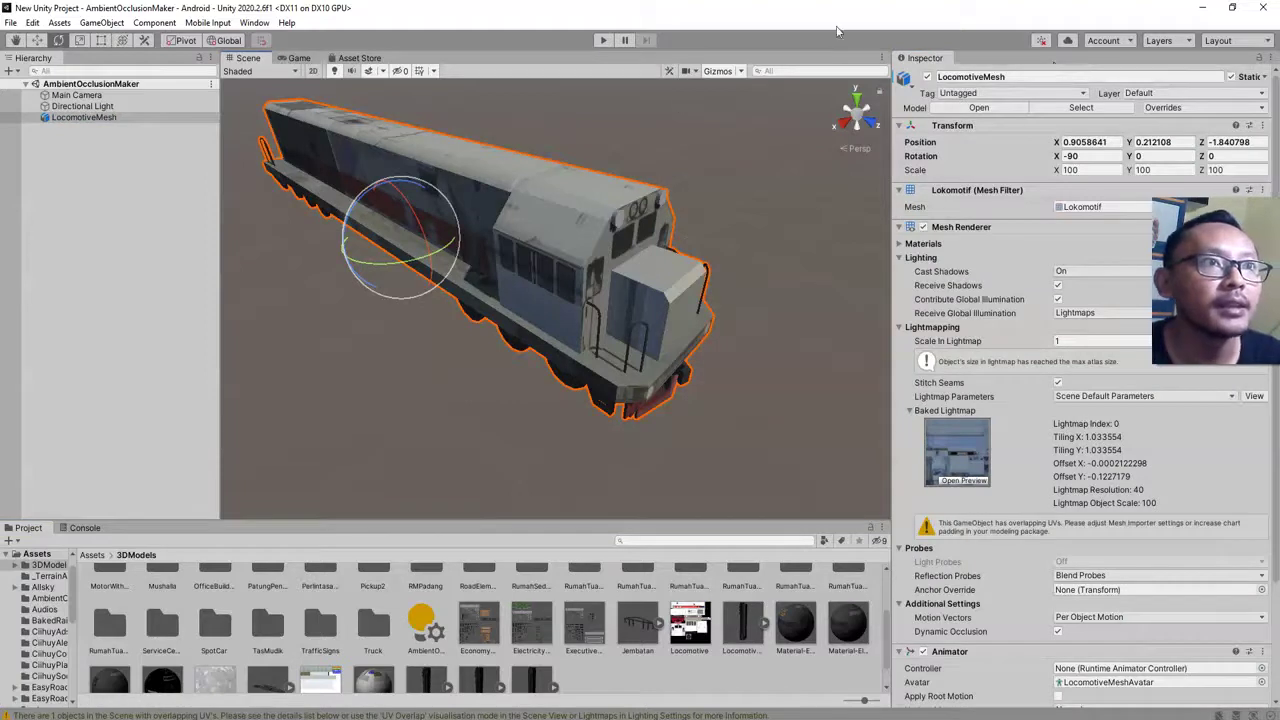
{"action": "left_click", "coordinate": [254, 22]}
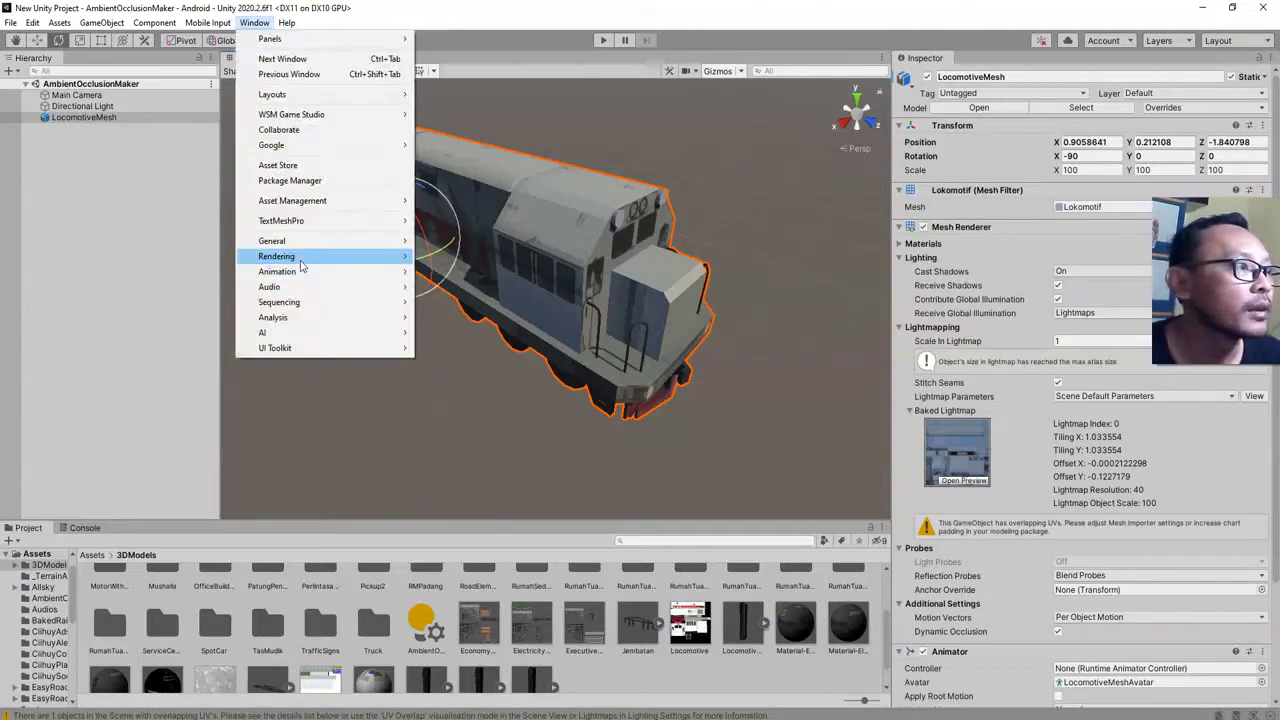
{"action": "mouse_move", "coordinate": [300, 256]}
{"action": "left_click", "coordinate": [450, 256]}
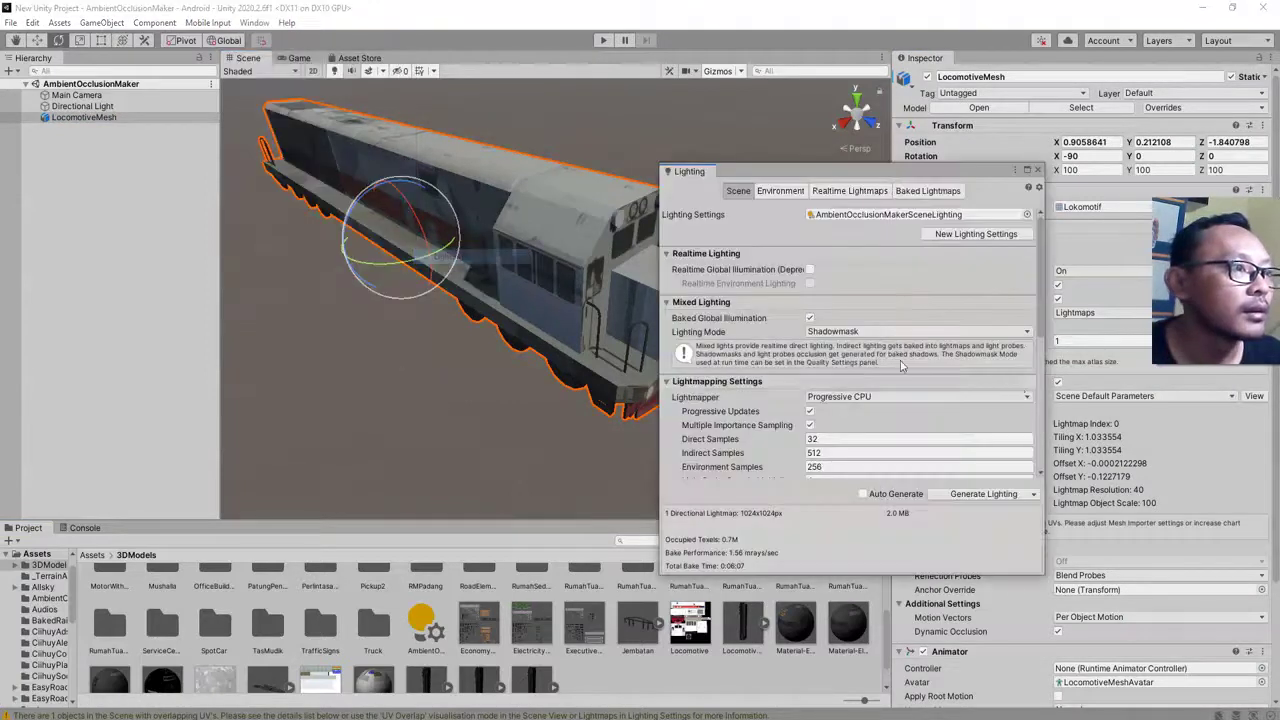
{"action": "left_click", "coordinate": [988, 494]}
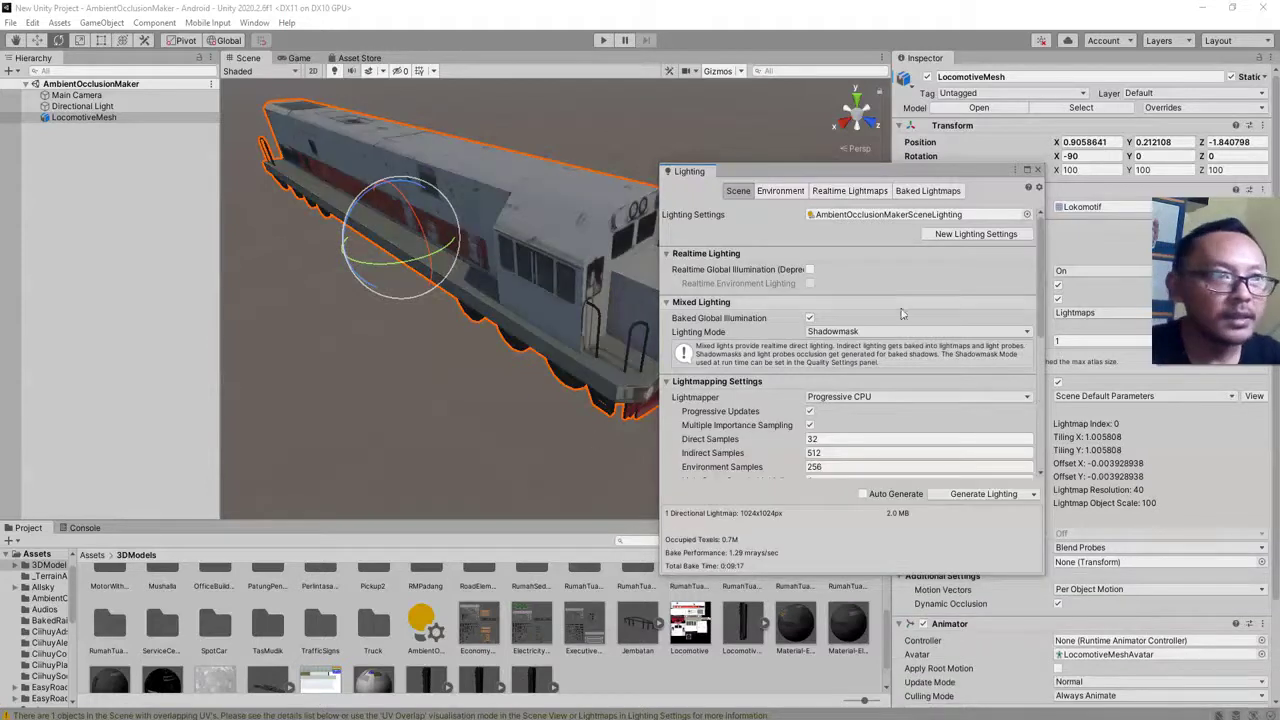
{"action": "left_click_drag", "start_coordinate": [955, 176], "coordinate": [883, 158]}
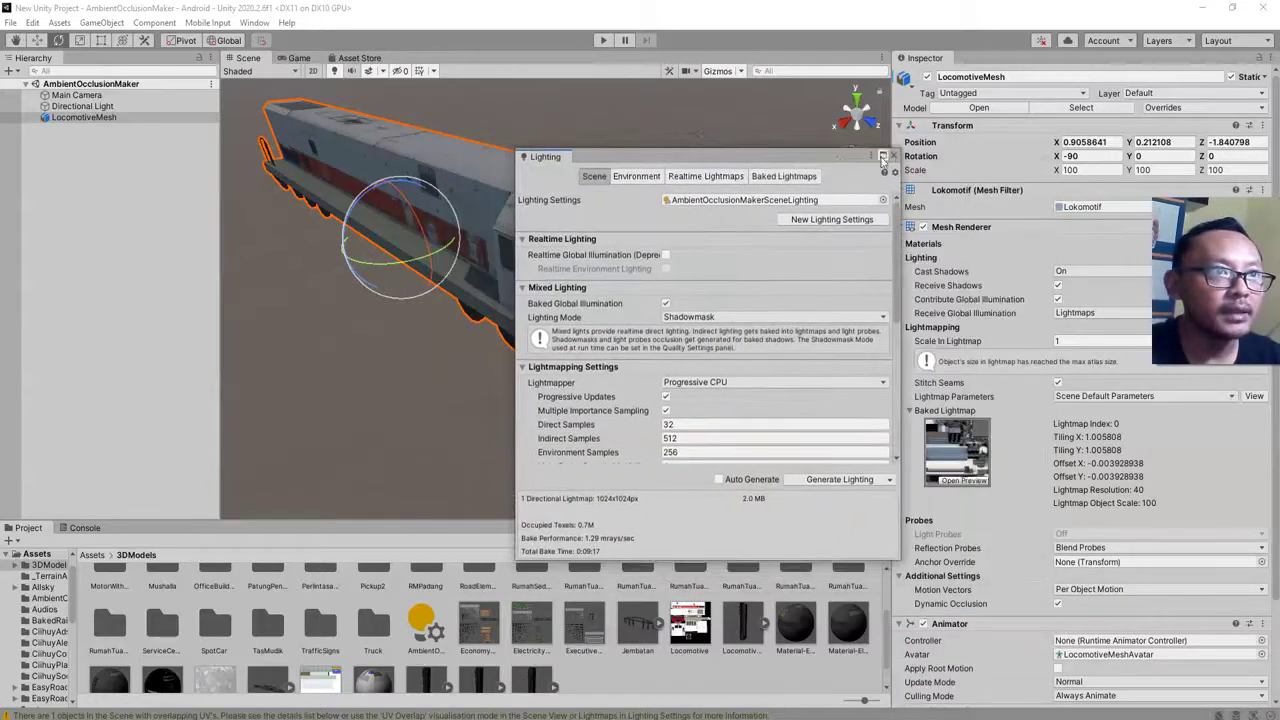
{"action": "left_click", "coordinate": [895, 157]}
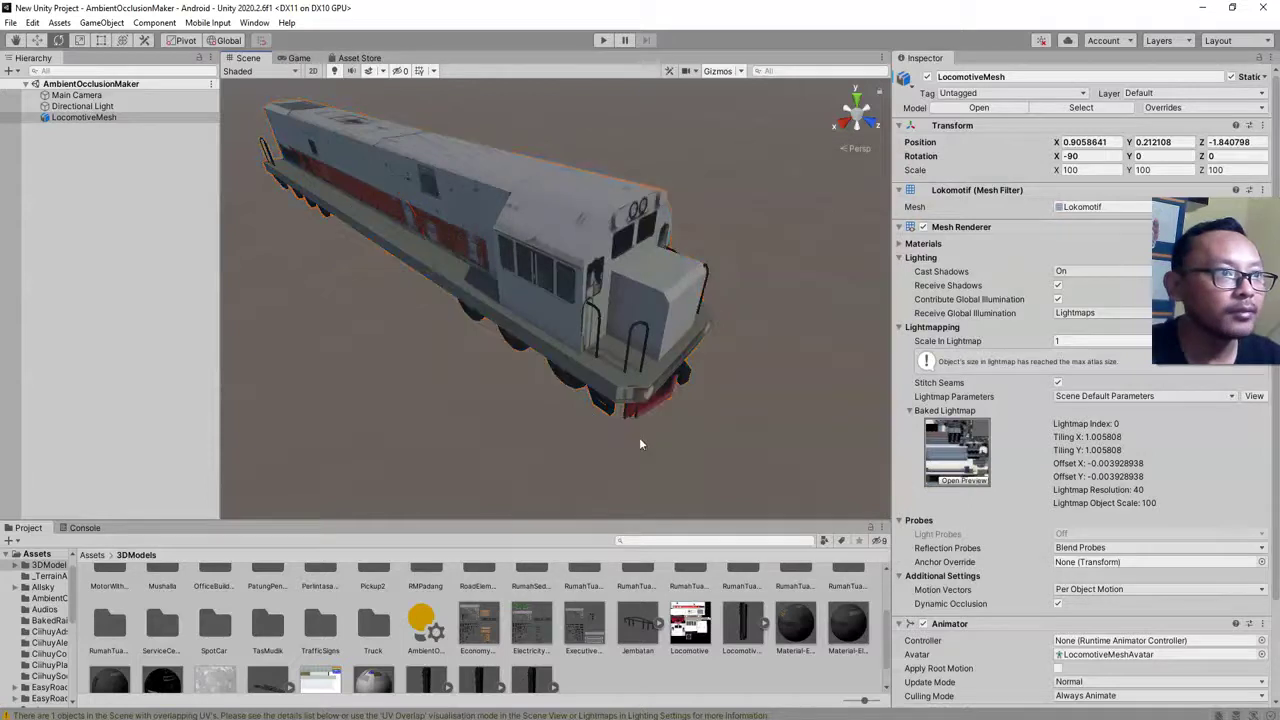
Inspect the rebaked locomotive's side and front up close, and set its position to 0, 0, 0
{"action": "left_click", "coordinate": [642, 460]}
{"action": "right_click_drag", "start_coordinate": [642, 460], "coordinate": [464, 293]}
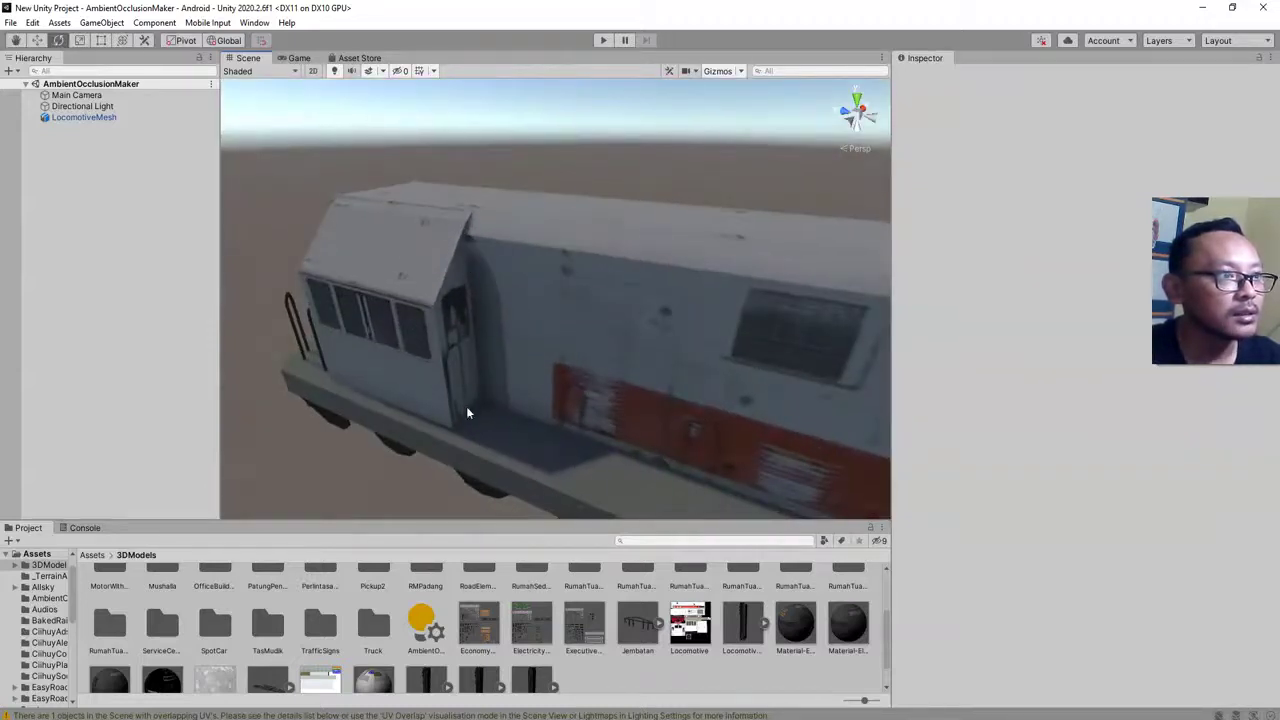
{"action": "right_click_drag", "start_coordinate": [466, 412], "coordinate": [603, 350]}
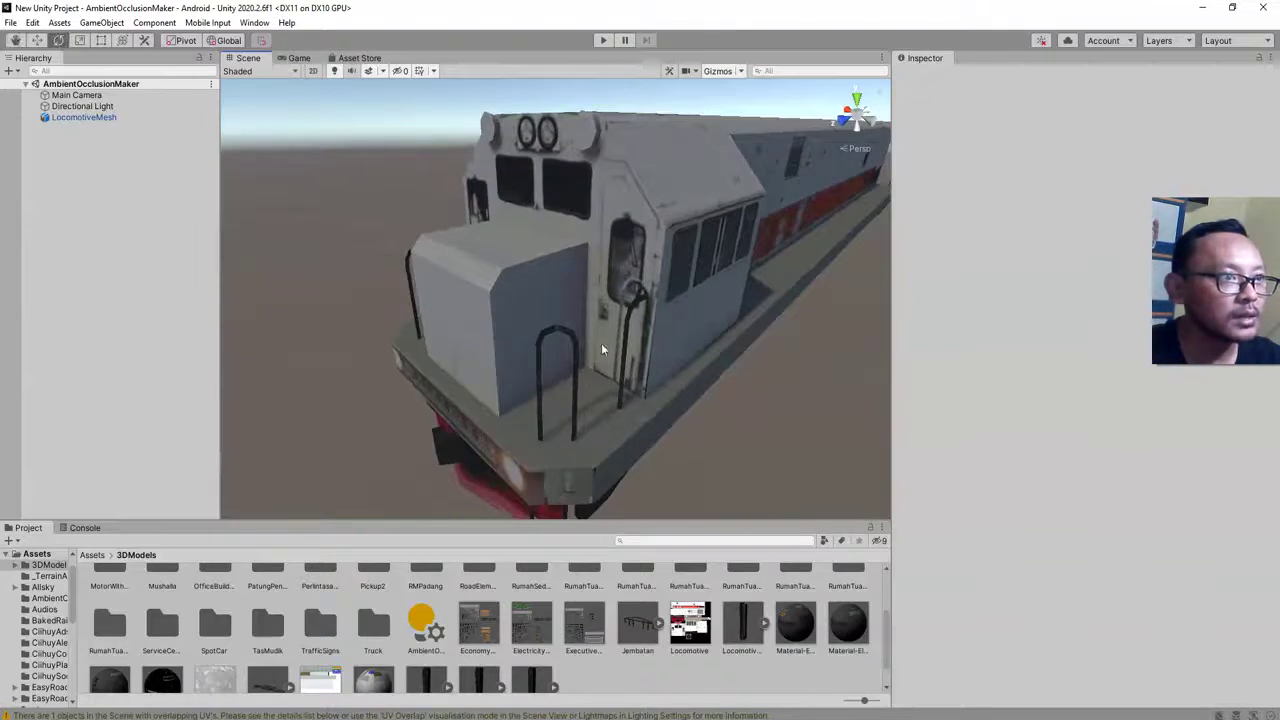
{"action": "right_click_drag", "start_coordinate": [466, 420], "coordinate": [694, 352]}
{"action": "right_click_drag", "start_coordinate": [537, 412], "coordinate": [595, 290]}
{"action": "left_click", "coordinate": [595, 290]}
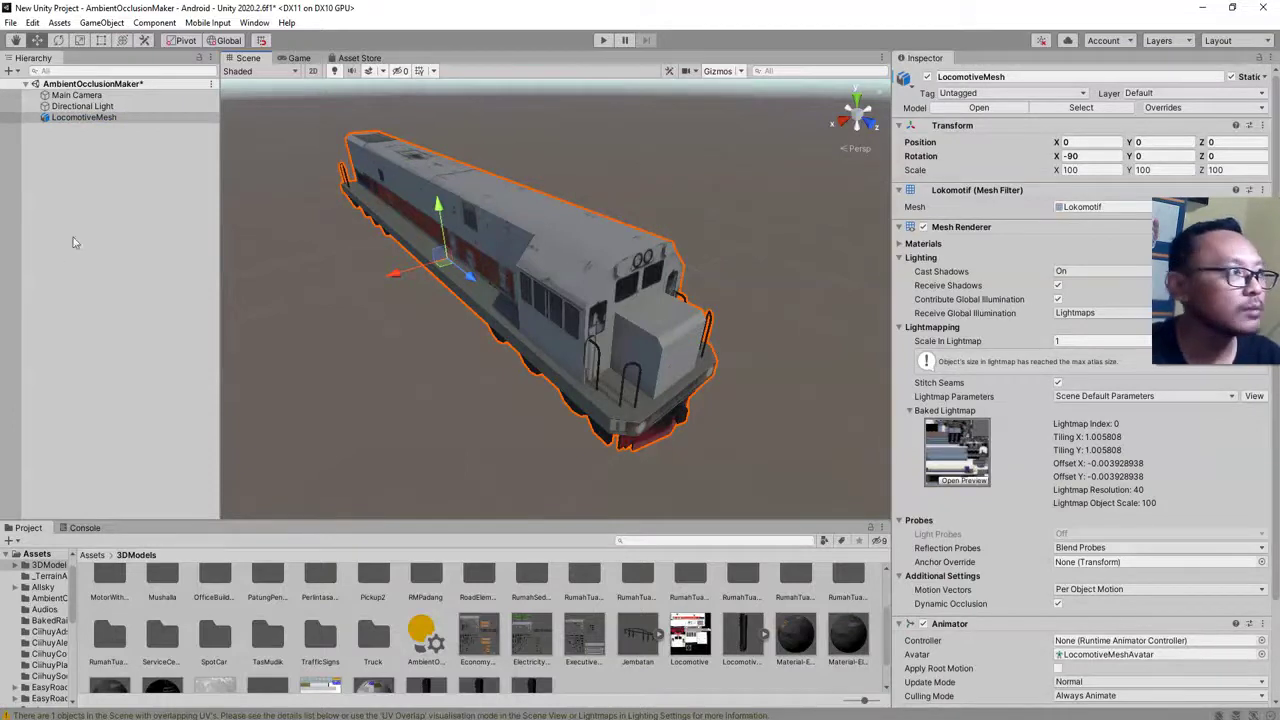
Switch the Directional Light off and on twice to compare its effect on the baked locomotive, leaving it enabled
{"action": "left_click", "coordinate": [80, 117]}
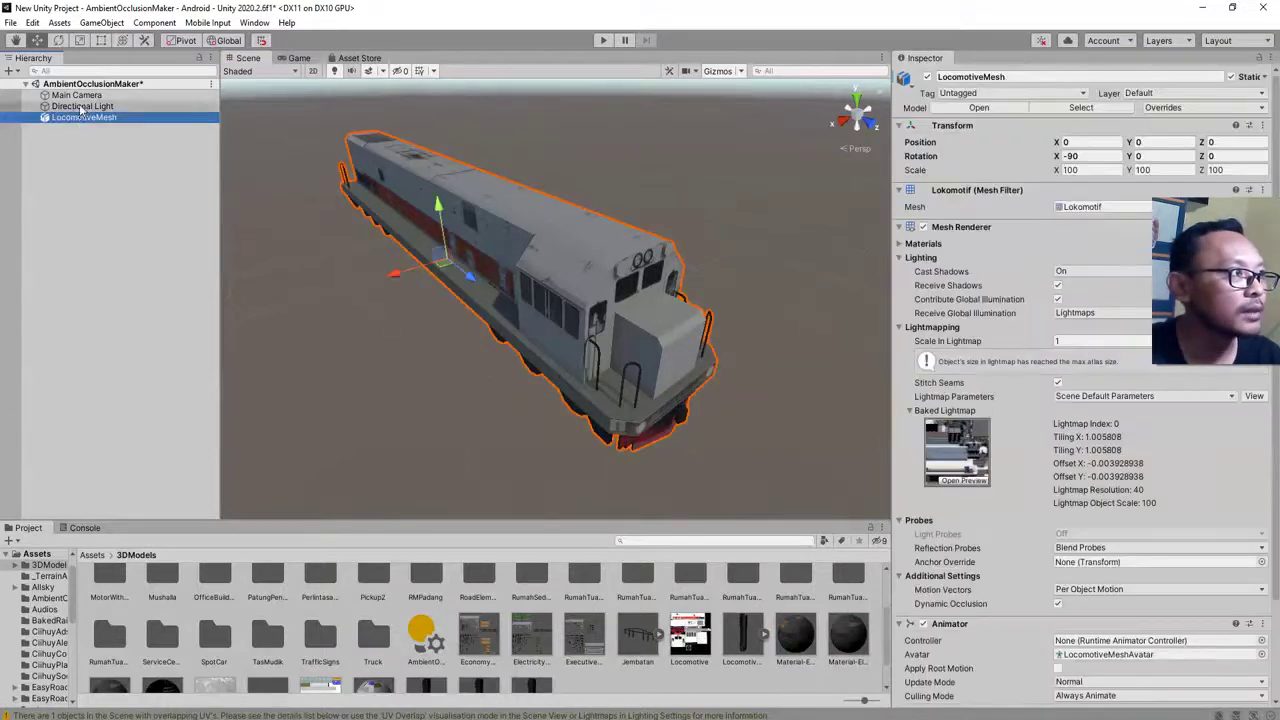
{"action": "left_click", "coordinate": [81, 107]}
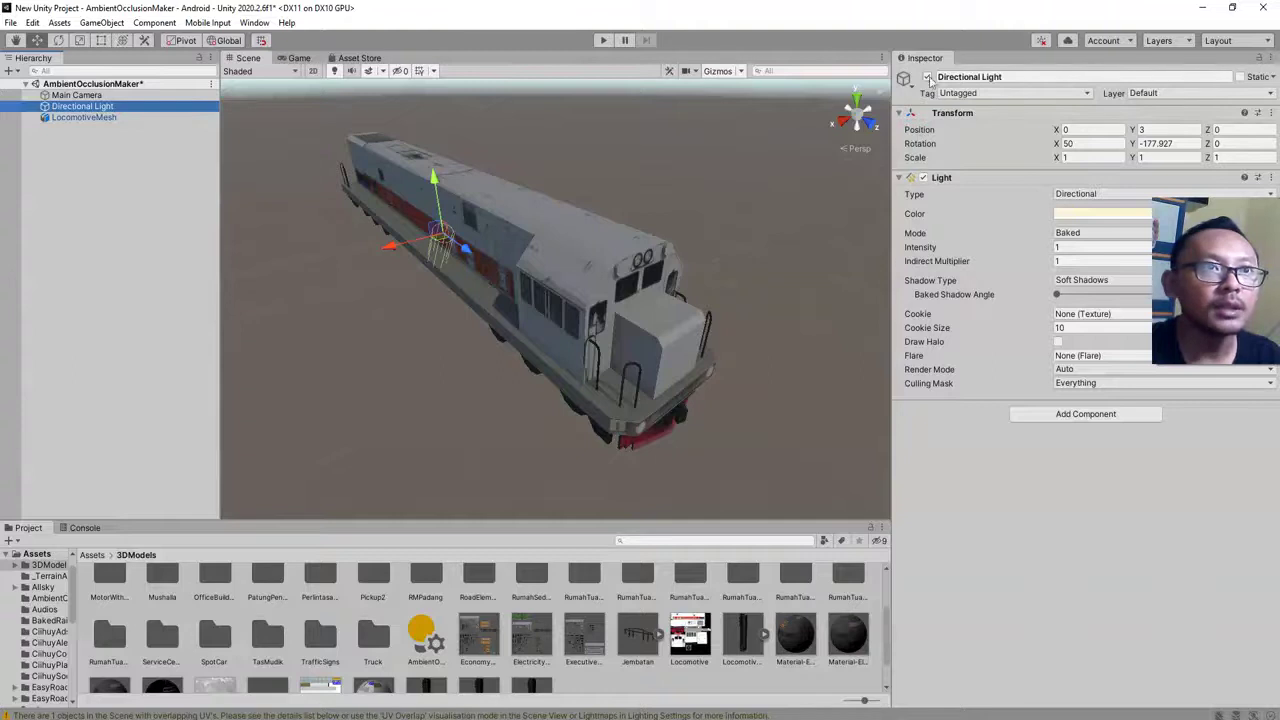
{"action": "left_click_drag", "start_coordinate": [1240, 290], "coordinate": [1246, 550]}
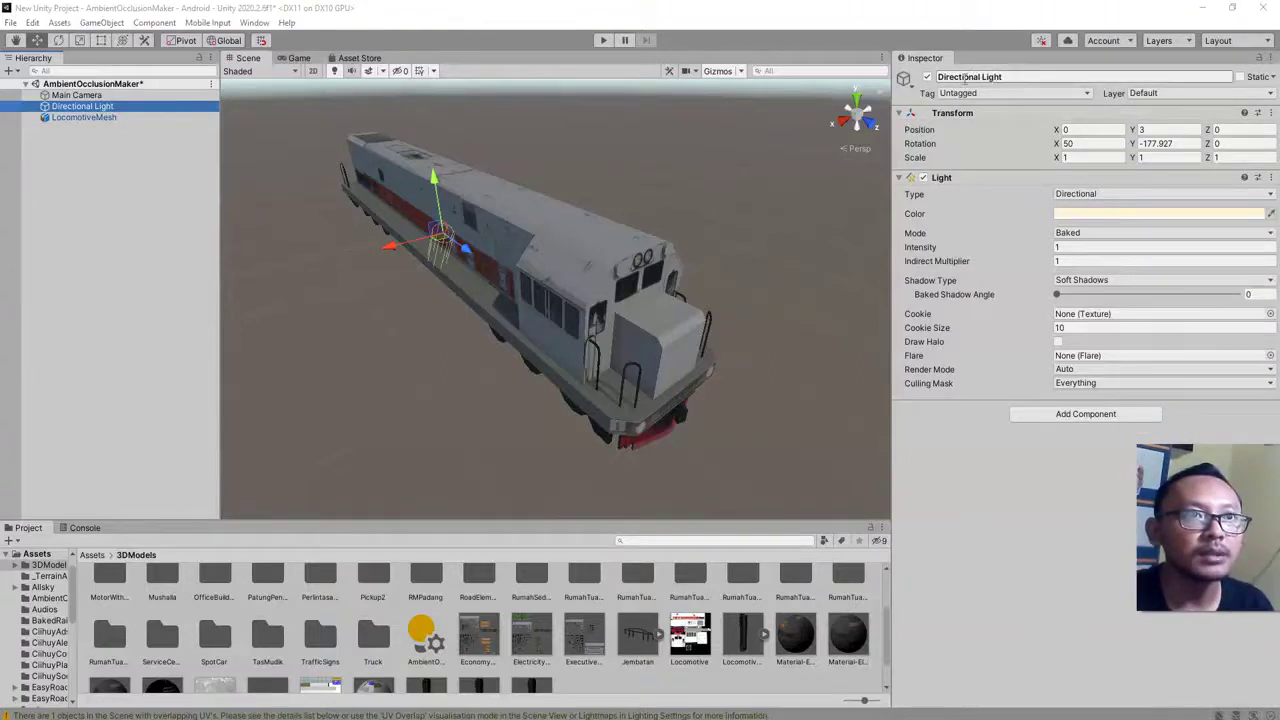
{"action": "left_click", "coordinate": [927, 78]}
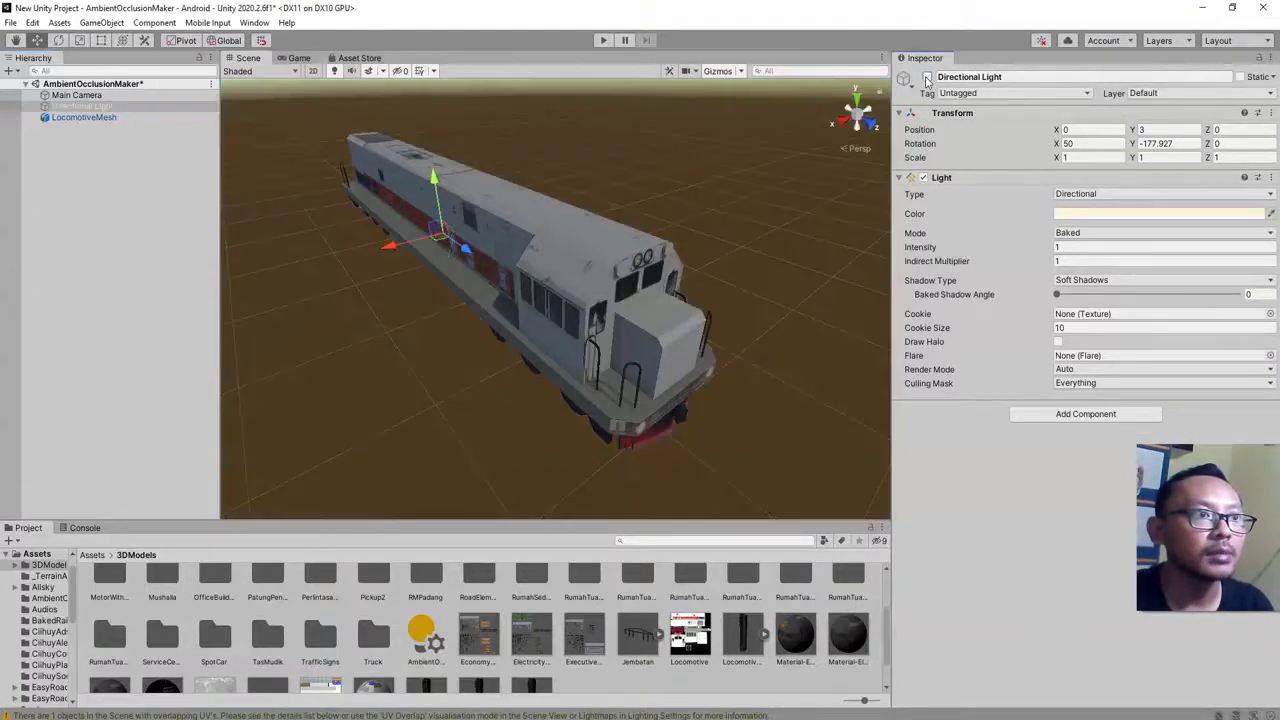
{"action": "left_click", "coordinate": [927, 78]}
{"action": "left_click", "coordinate": [927, 78]}
{"action": "left_click", "coordinate": [927, 78]}
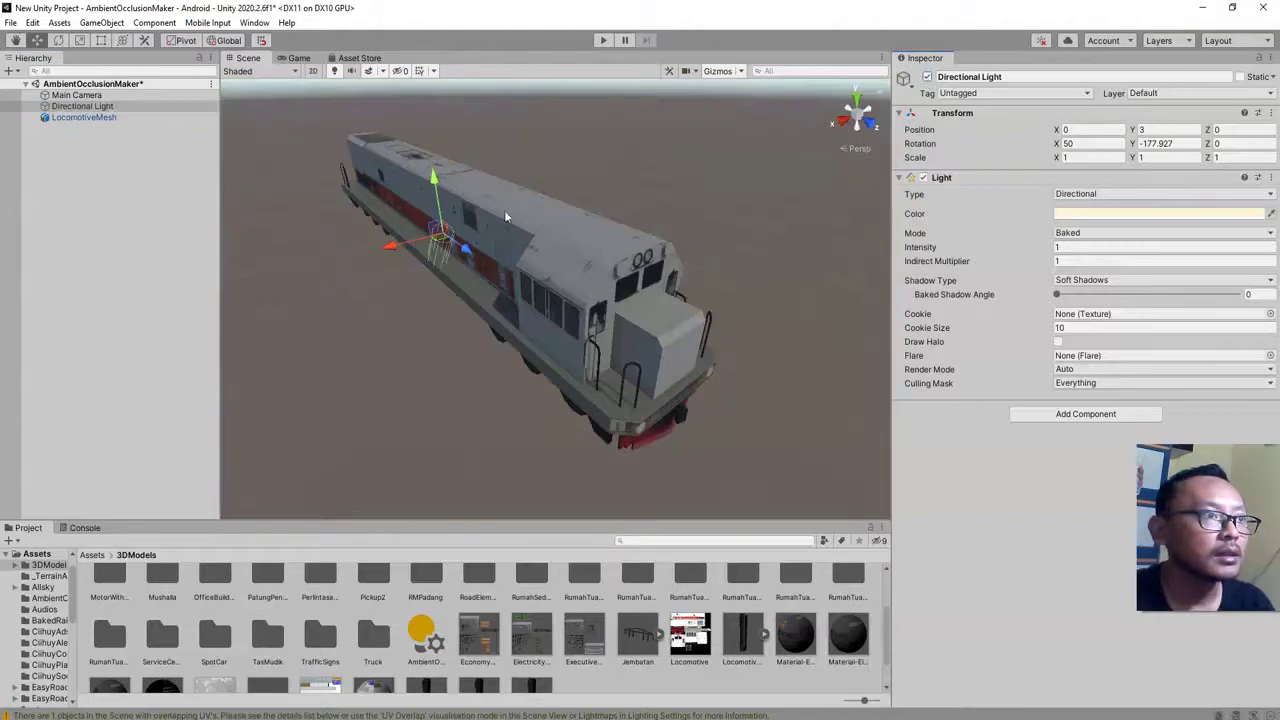
Rotate the Directional Light around the Y axis to about -188 degrees
{"action": "left_click", "coordinate": [58, 40]}
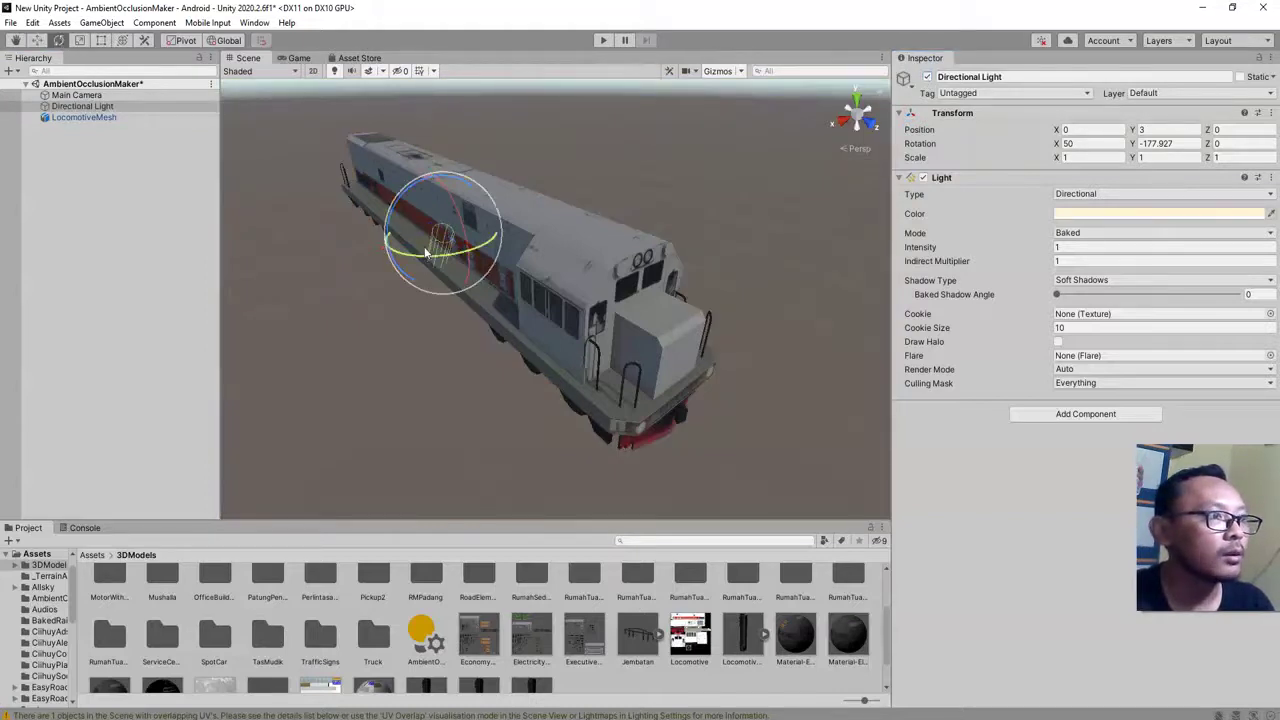
{"action": "left_click_drag", "start_coordinate": [509, 263], "coordinate": [259, 290]}
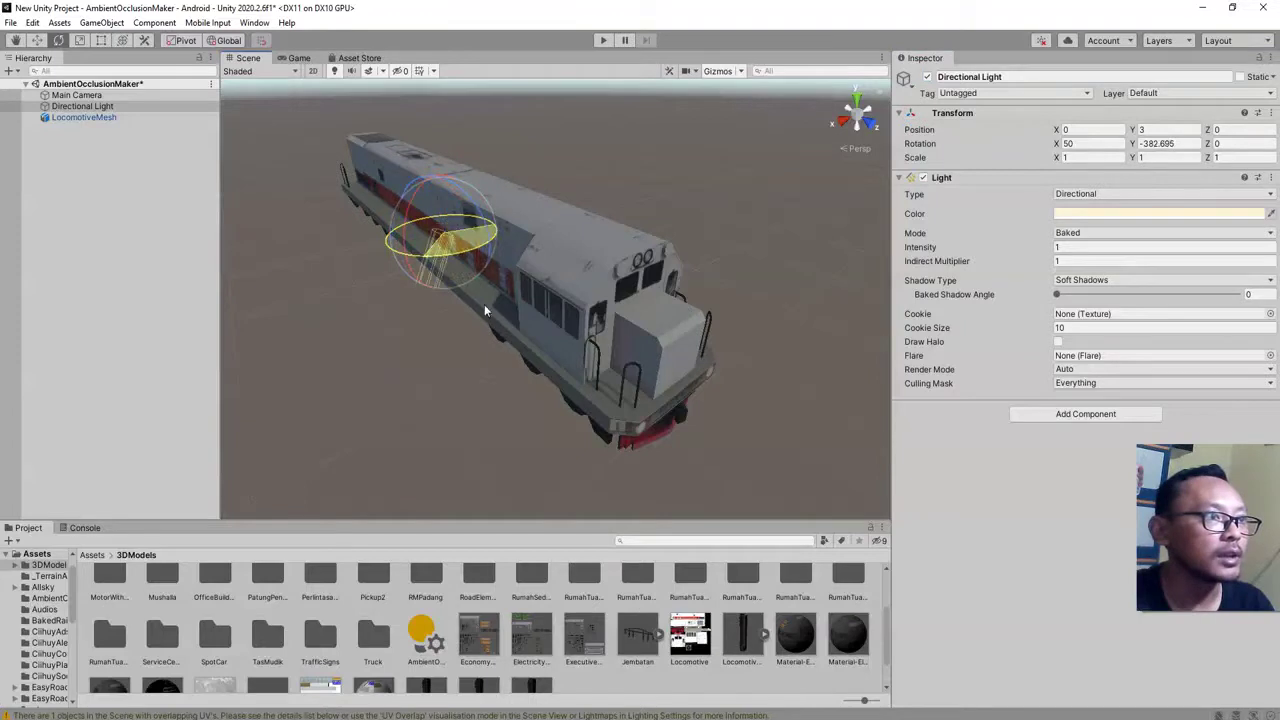
Delete the Directional Light temporarily to inspect the baked locomotive's front and side without it, and restore the light
{"action": "left_click", "coordinate": [450, 268]}
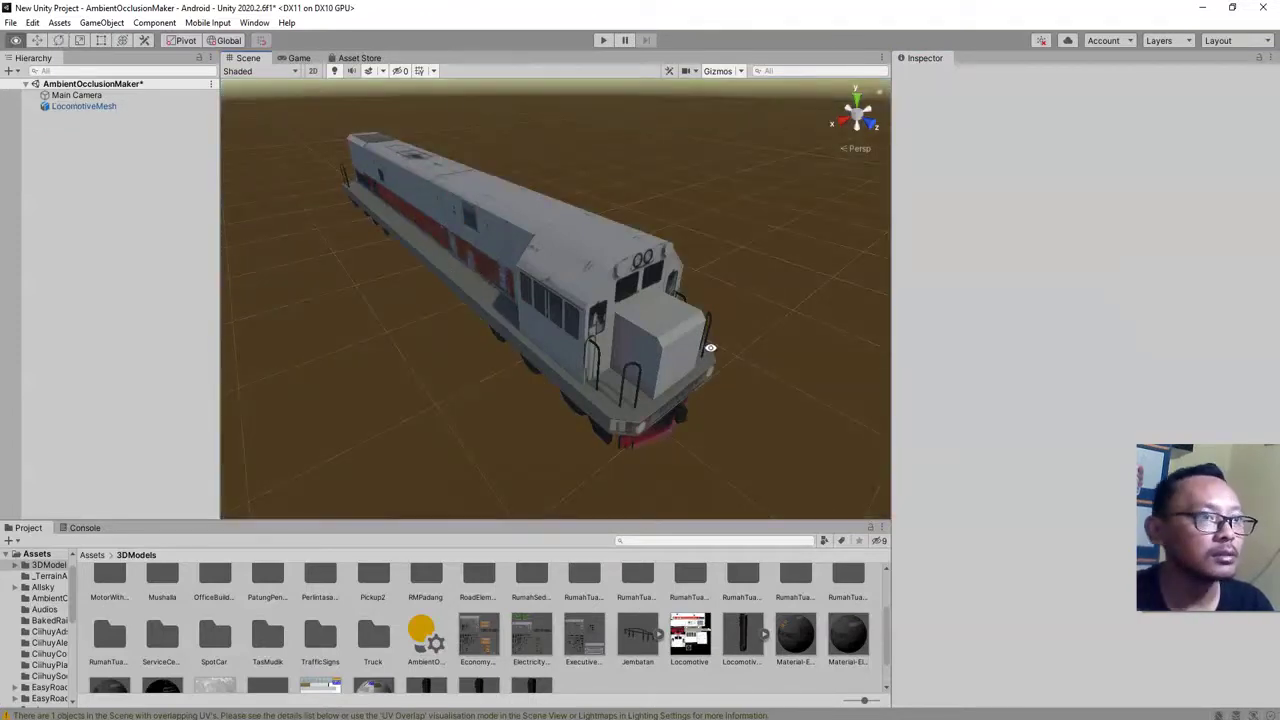
{"action": "left_click_drag", "start_coordinate": [450, 268], "coordinate": [537, 391], "text": "alt"}
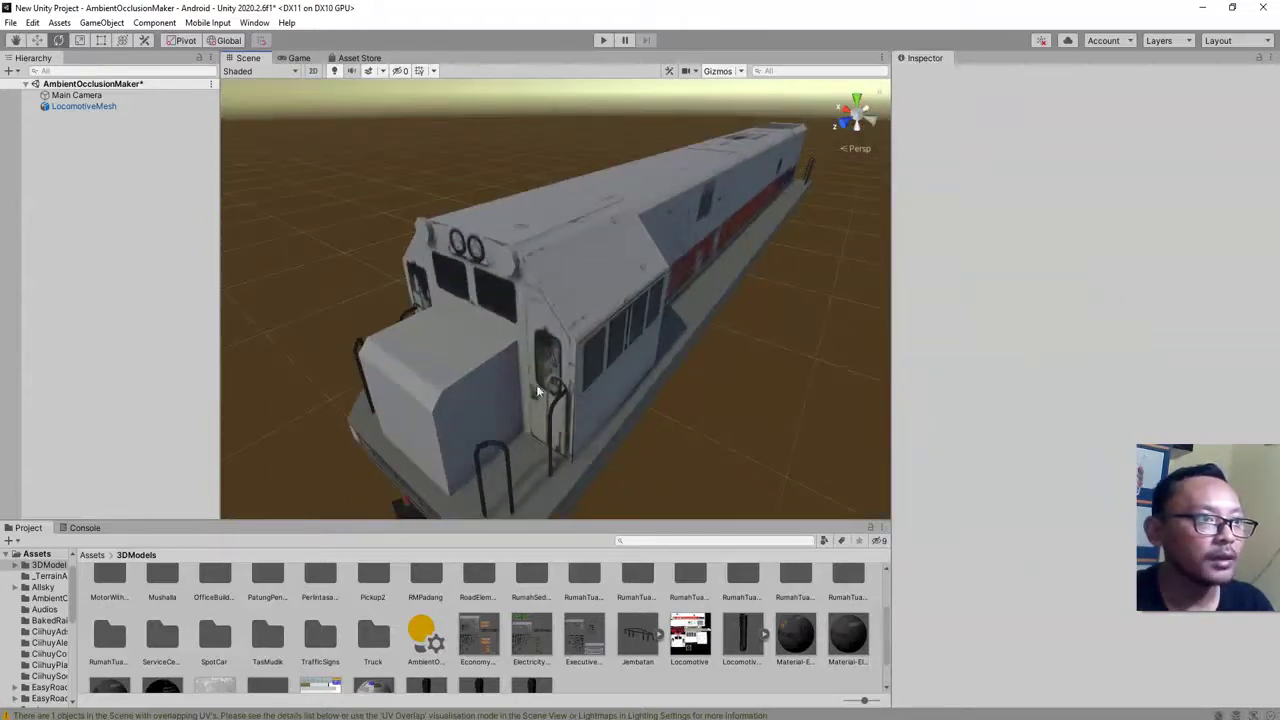
{"action": "left_click_drag", "start_coordinate": [508, 434], "coordinate": [306, 314], "text": "alt"}
{"action": "key", "text": "ctrl+z"}
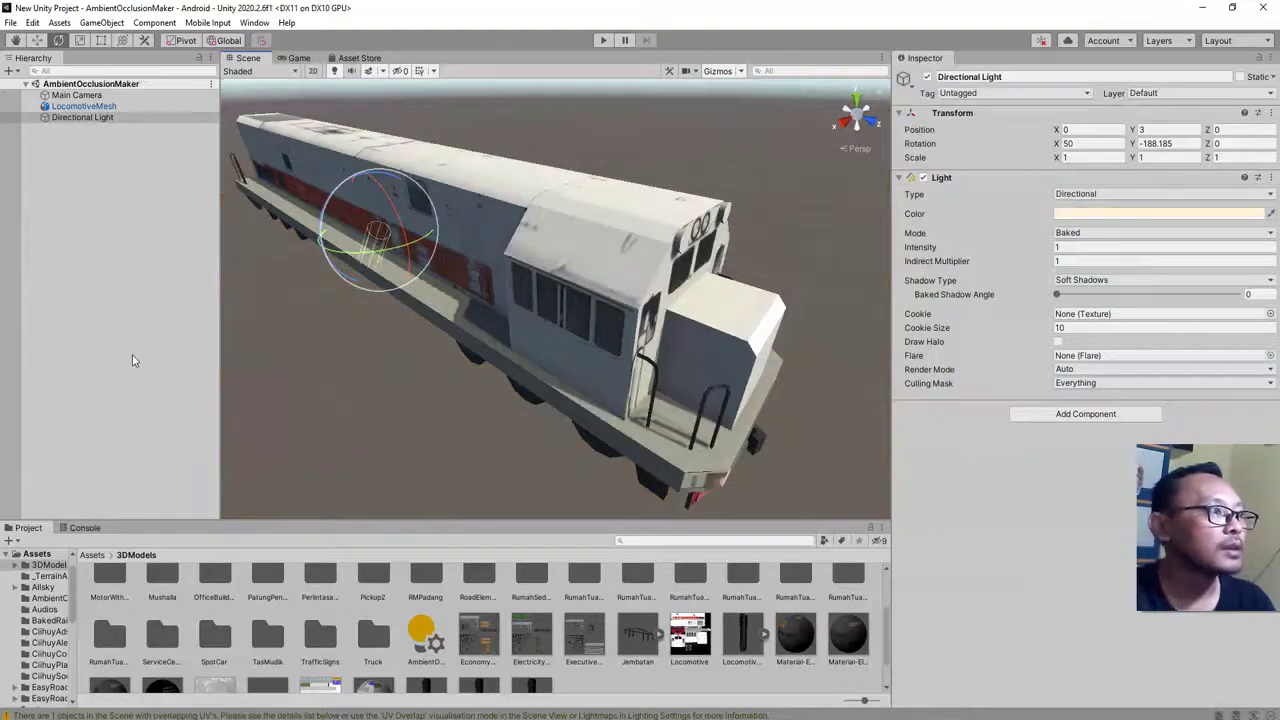
Add a second, non-static LocomotiveMesh from the 3DModels folder to the scene and set its position to 0, 0, 0
{"action": "scroll", "coordinate": [409, 363], "scroll_direction": "down", "scroll_amount": 5}
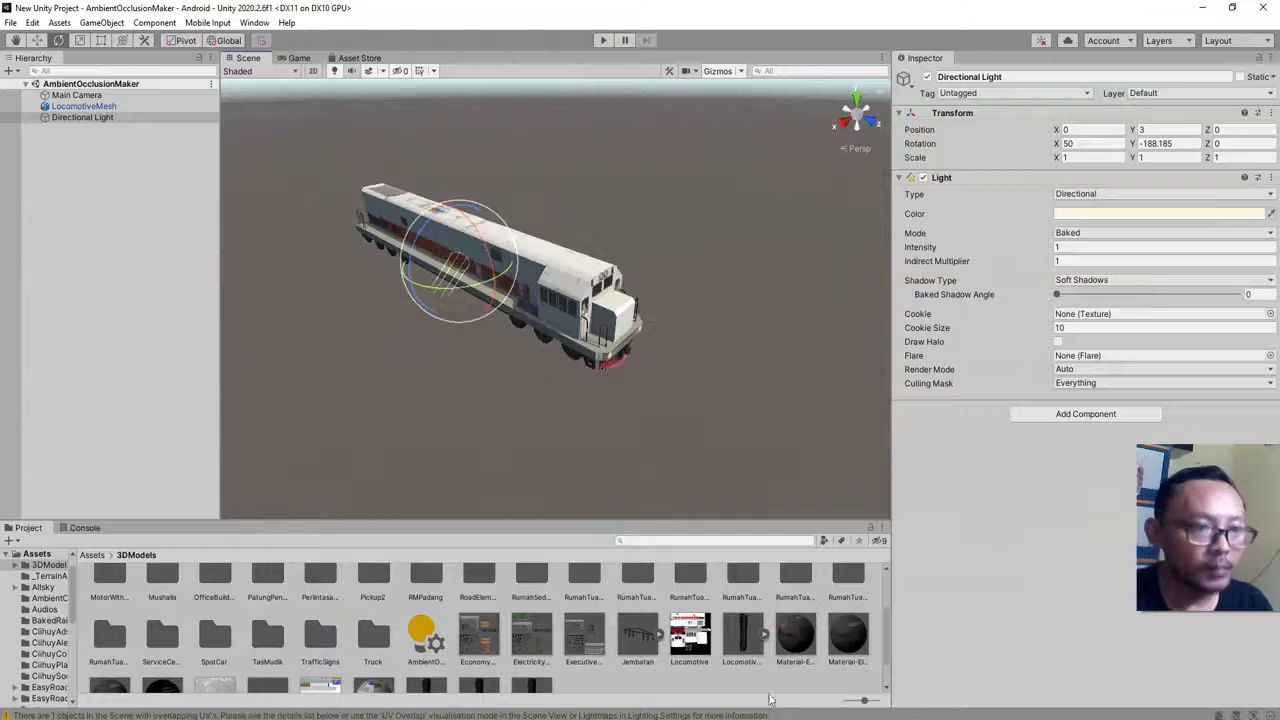
{"action": "left_click", "coordinate": [660, 500]}
{"action": "left_click_drag", "start_coordinate": [737, 652], "coordinate": [652, 234]}
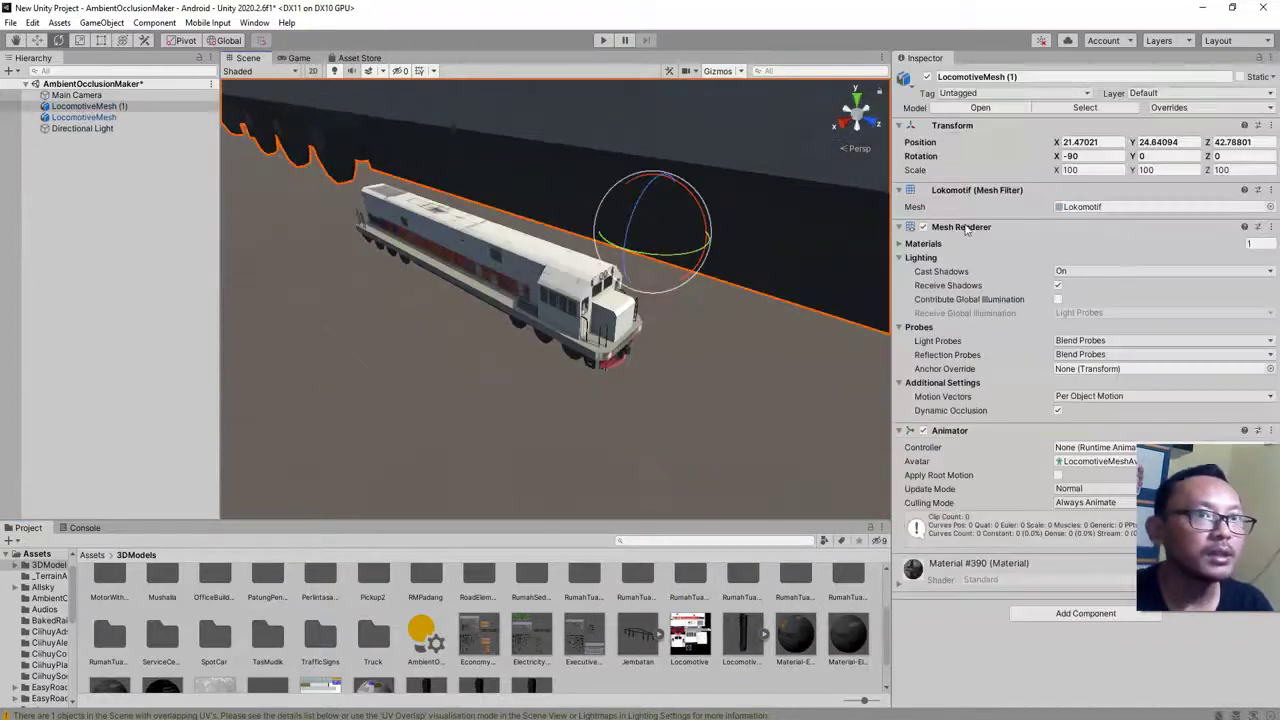
{"action": "type", "text": "0"}
{"action": "key", "text": "Tab"}
{"action": "type", "text": "0"}
{"action": "key", "text": "Tab"}
{"action": "type", "text": "0"}
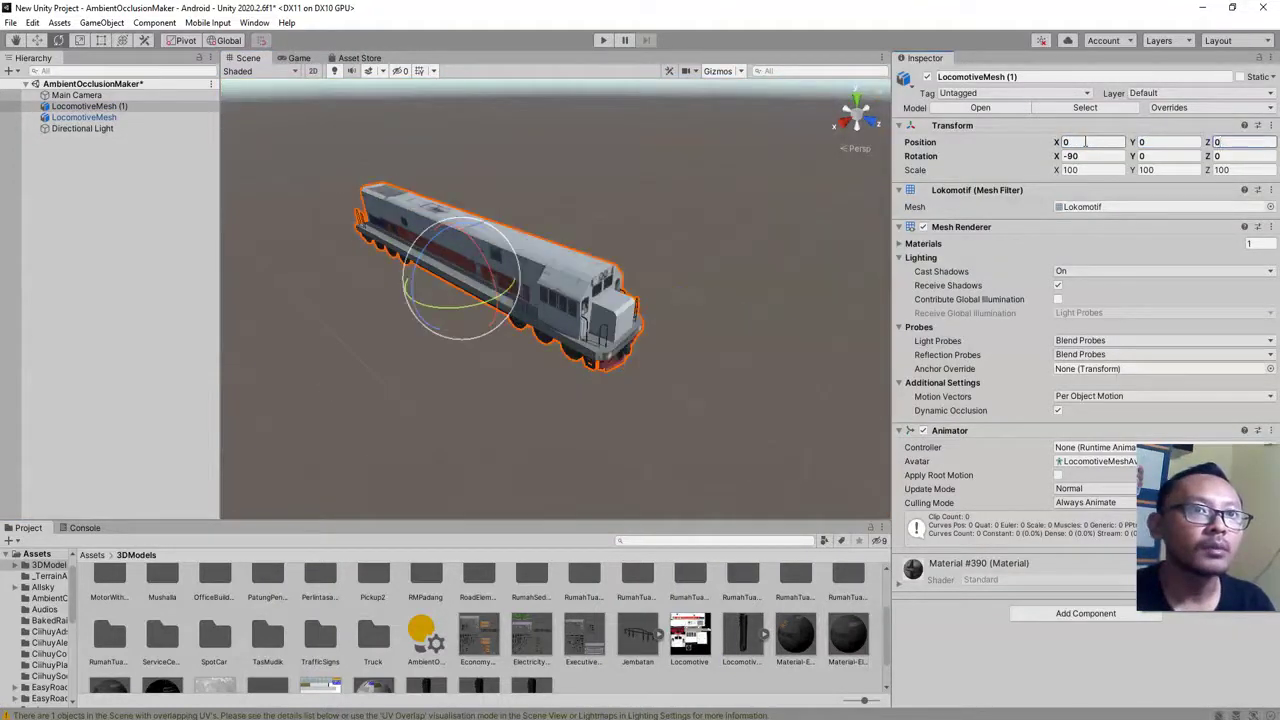
Move the second locomotive along X to about -26.3 and compare it with the baked locomotive from several angles
{"action": "left_click", "coordinate": [35, 40]}
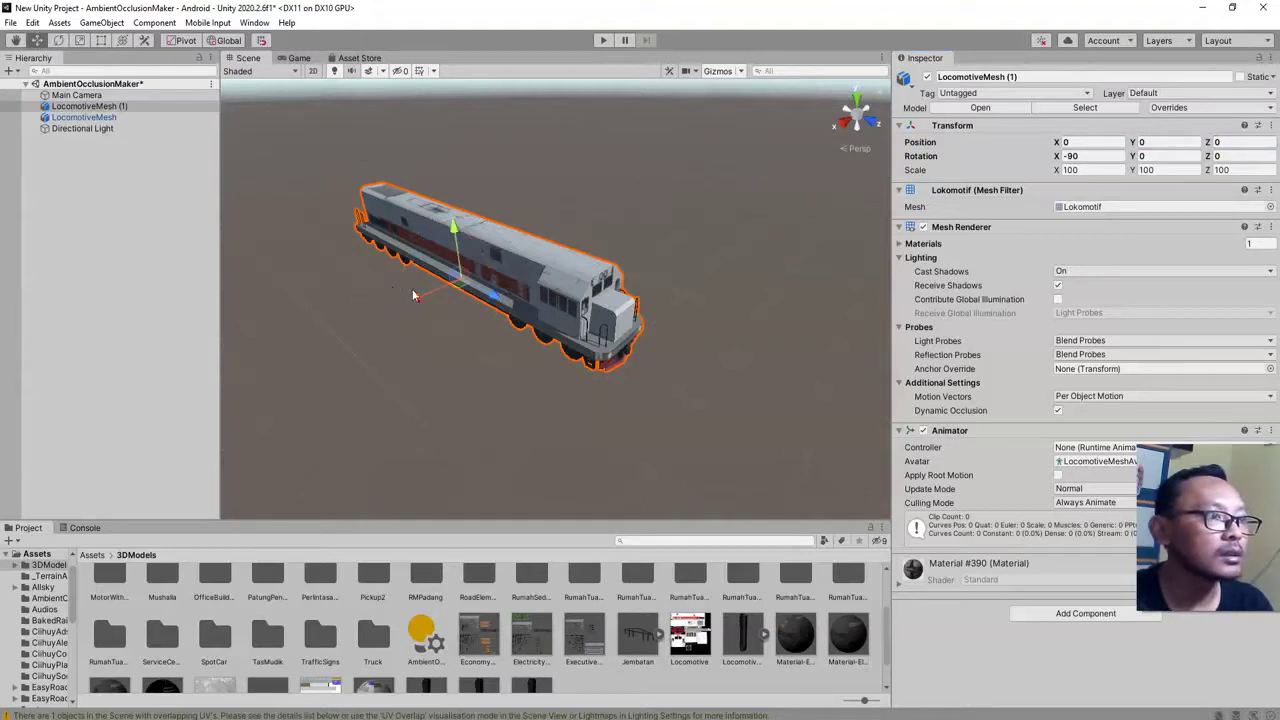
{"action": "left_click_drag", "start_coordinate": [412, 295], "coordinate": [650, 300]}
{"action": "scroll", "coordinate": [657, 355], "scroll_direction": "up", "scroll_amount": 3}
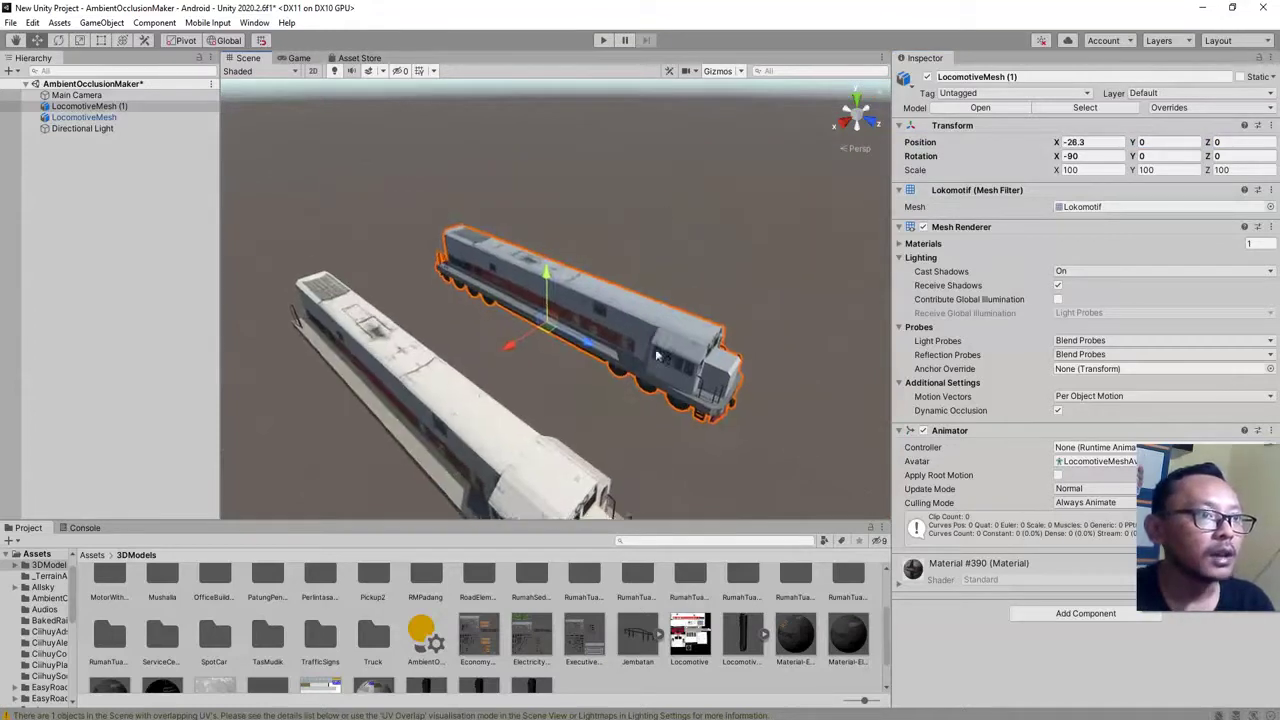
{"action": "left_click_drag", "start_coordinate": [657, 355], "coordinate": [611, 368], "text": "alt"}
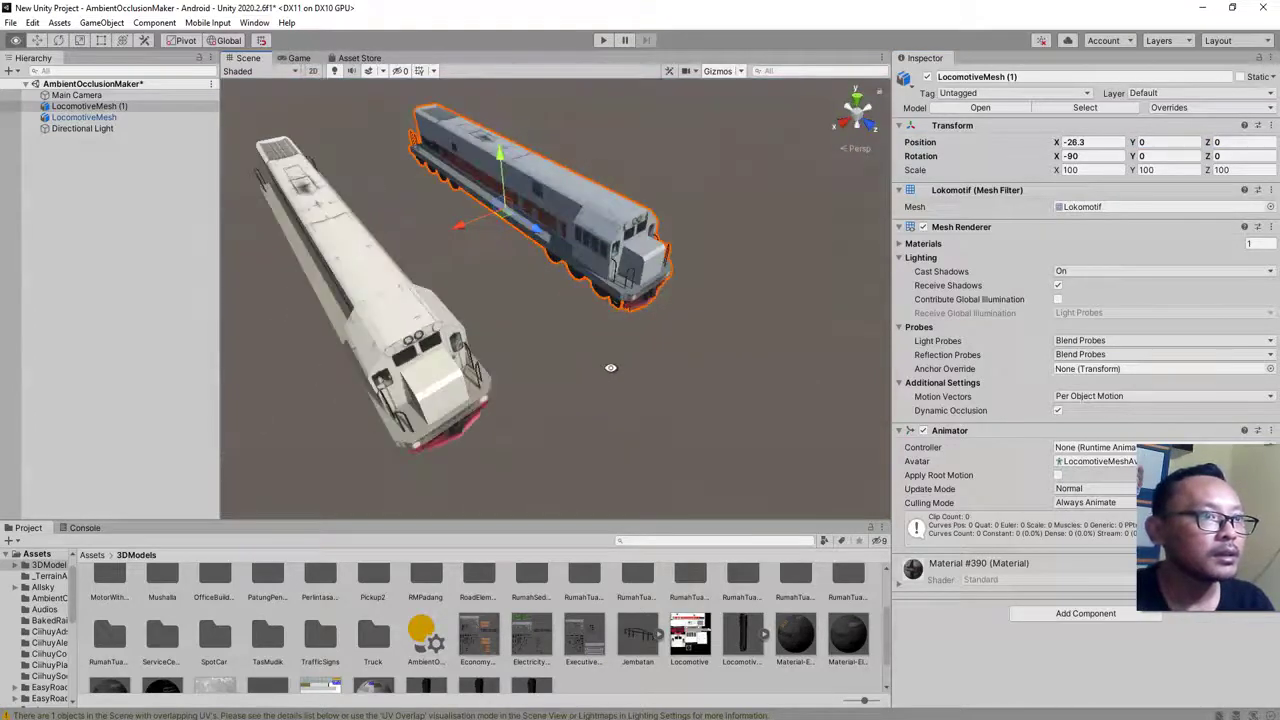
{"action": "left_click_drag", "start_coordinate": [528, 382], "coordinate": [490, 349], "text": "alt"}
{"action": "scroll", "coordinate": [552, 315], "scroll_direction": "up", "scroll_amount": 5}
{"action": "middle_click_drag", "start_coordinate": [523, 338], "coordinate": [645, 350]}
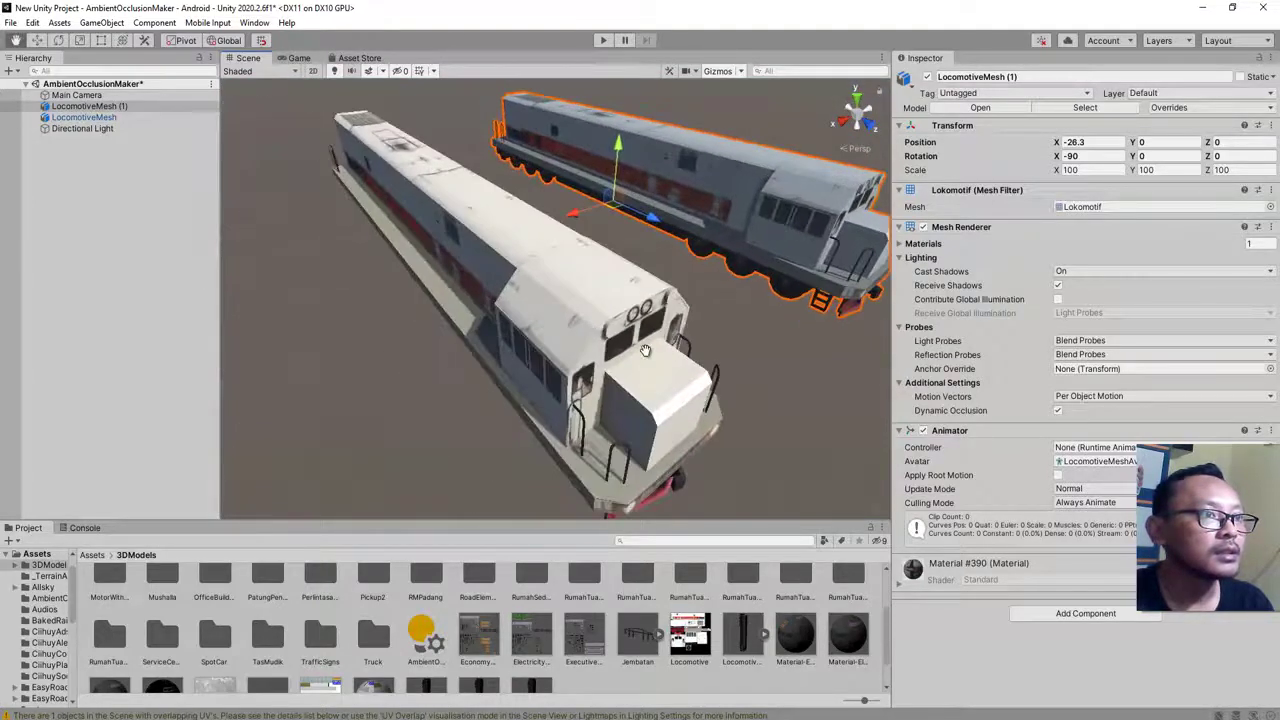
{"action": "left_click_drag", "start_coordinate": [645, 350], "coordinate": [619, 352], "text": "alt"}
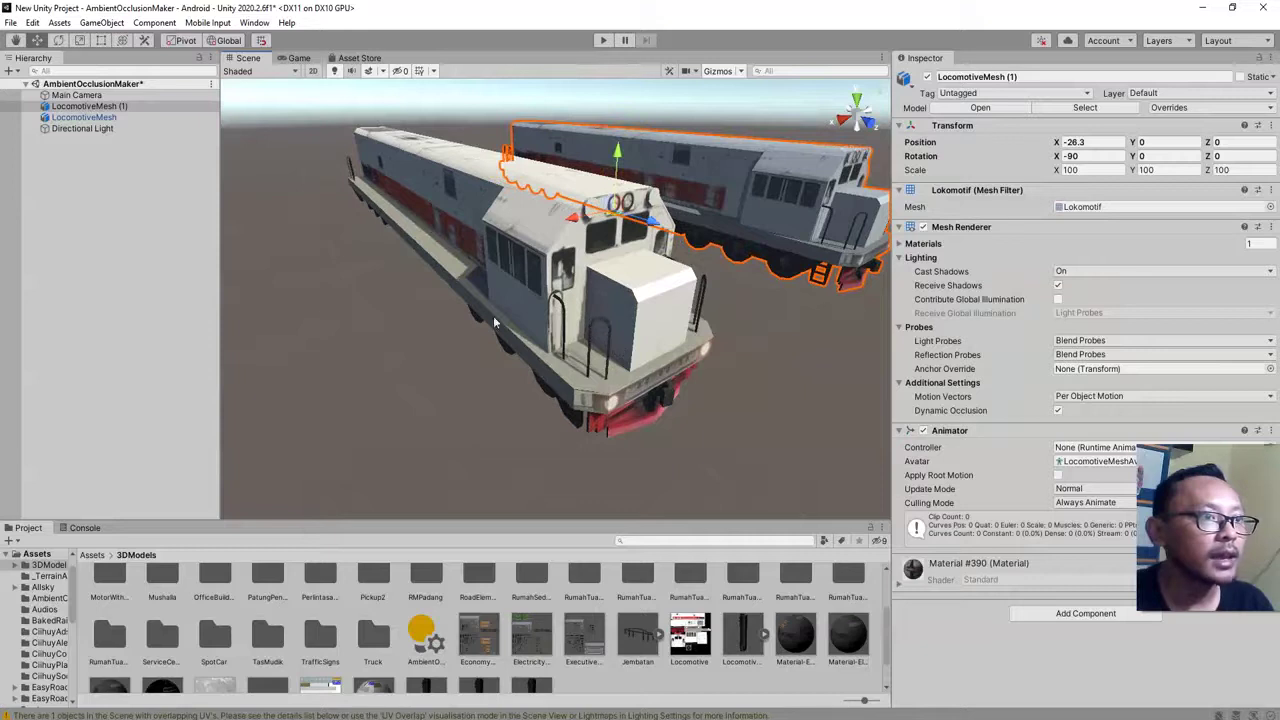
{"action": "left_click_drag", "start_coordinate": [714, 334], "coordinate": [565, 358], "text": "alt"}
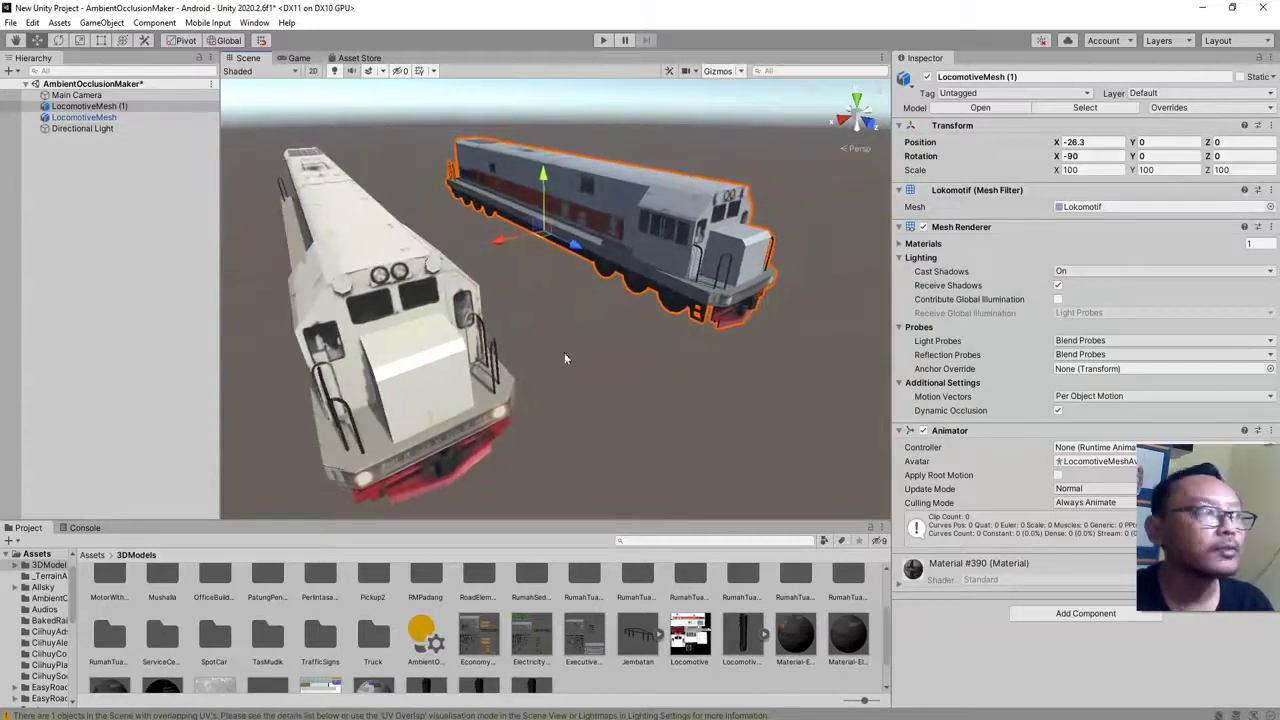
{"action": "left_click_drag", "start_coordinate": [387, 380], "coordinate": [555, 392], "text": "alt"}
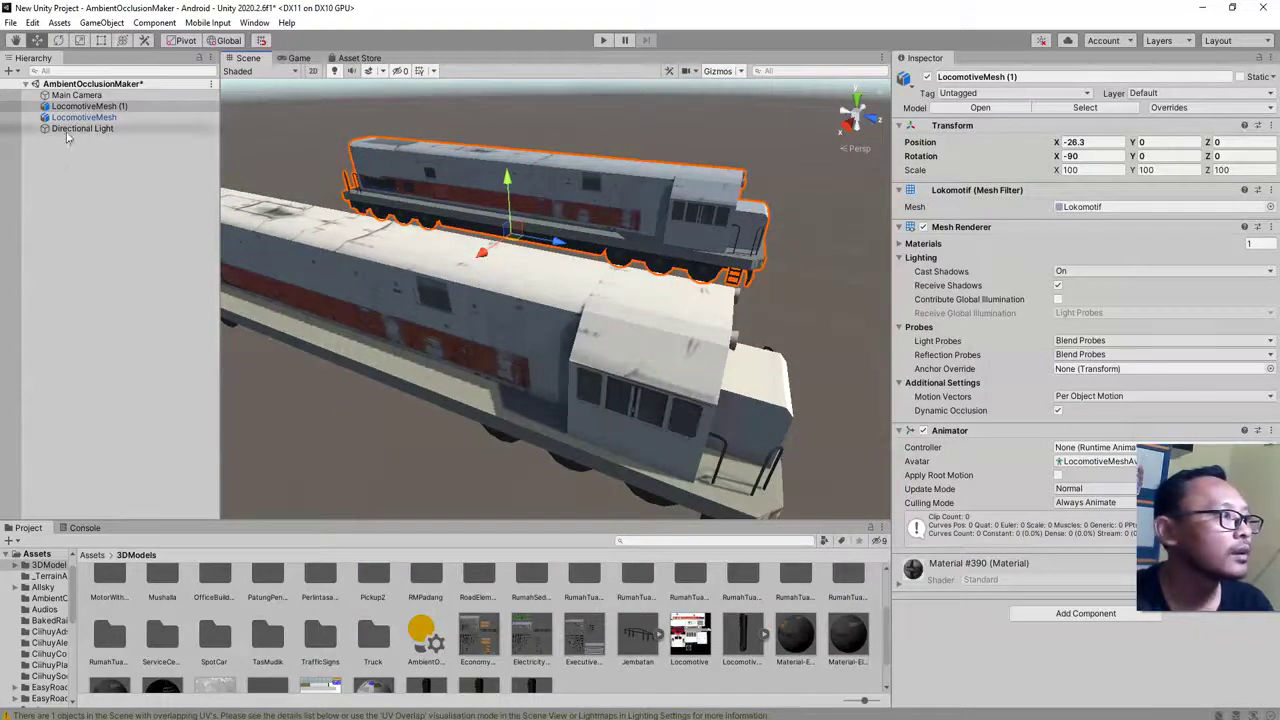
Move the second locomotive closer to the baked one, to X about -10.37, and compare their cab fronts up close
{"action": "left_click", "coordinate": [84, 129]}
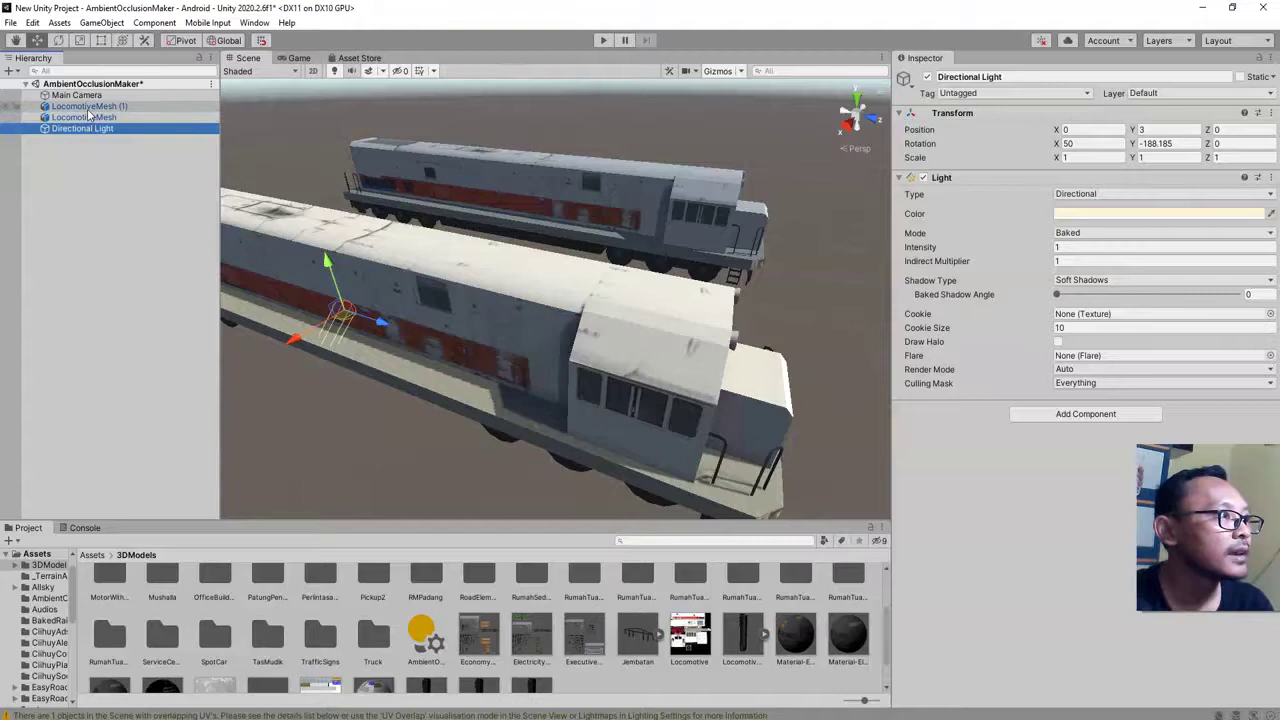
{"action": "left_click", "coordinate": [498, 190]}
{"action": "left_click_drag", "start_coordinate": [557, 208], "coordinate": [657, 346], "text": "alt"}
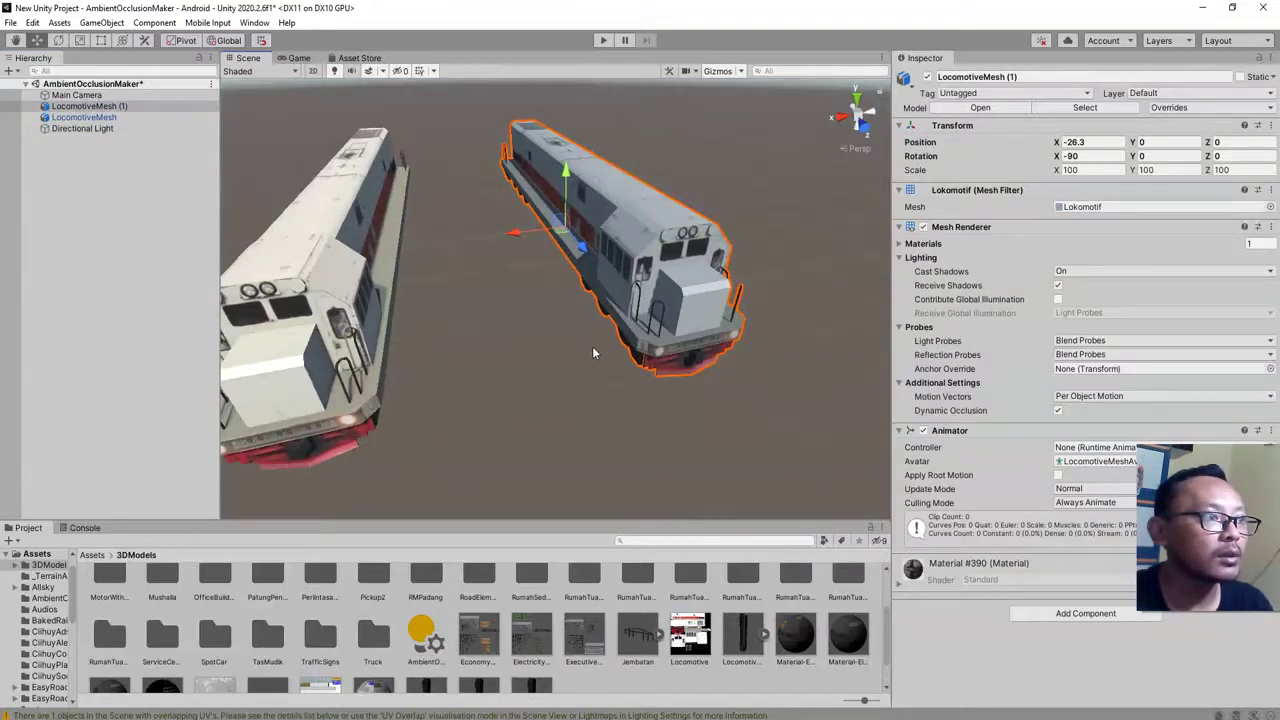
{"action": "left_click_drag", "start_coordinate": [565, 244], "coordinate": [606, 286]}
{"action": "scroll", "coordinate": [573, 364], "scroll_direction": "up", "scroll_amount": 3}
{"action": "mouse_move", "coordinate": [685, 168]}
{"action": "left_mouse_down"}
{"action": "mouse_move", "coordinate": [686, 137]}
{"action": "mouse_move", "coordinate": [684, 176]}
{"action": "left_mouse_up"}
Disable the Directional Light and compare the baked and unbaked locomotives without it
{"action": "left_click", "coordinate": [82, 128]}
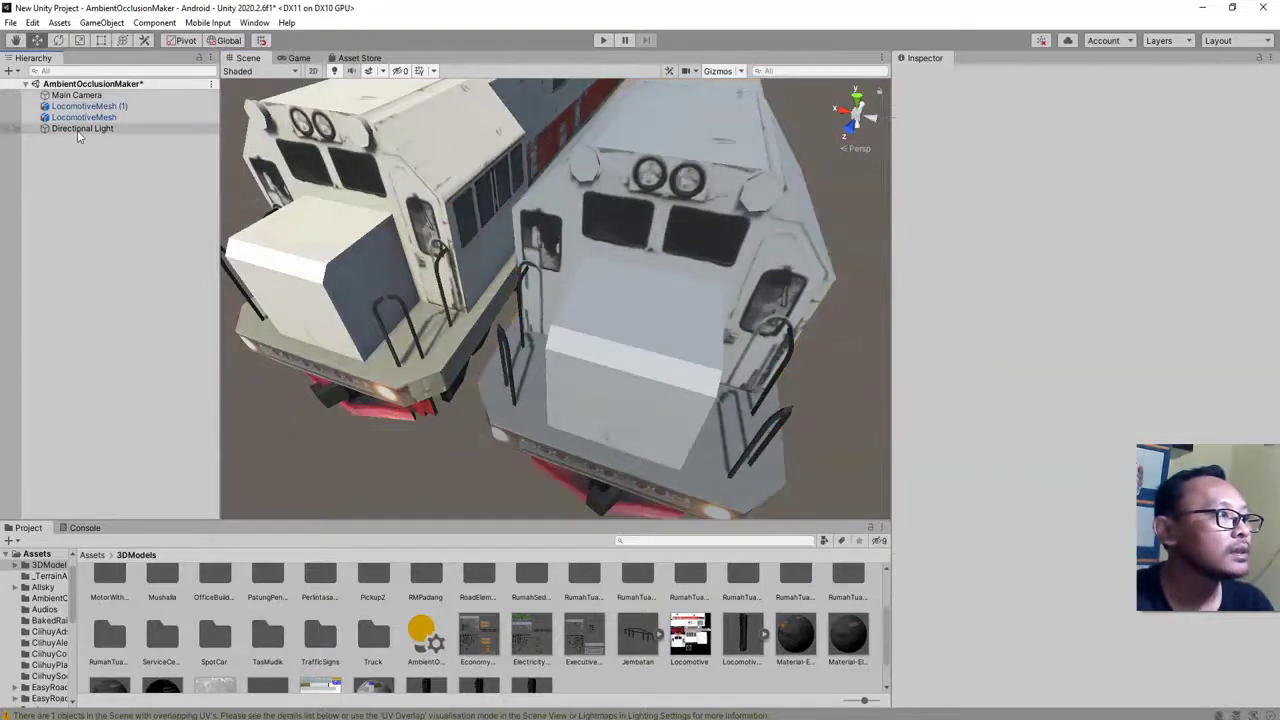
{"action": "left_click", "coordinate": [927, 77]}
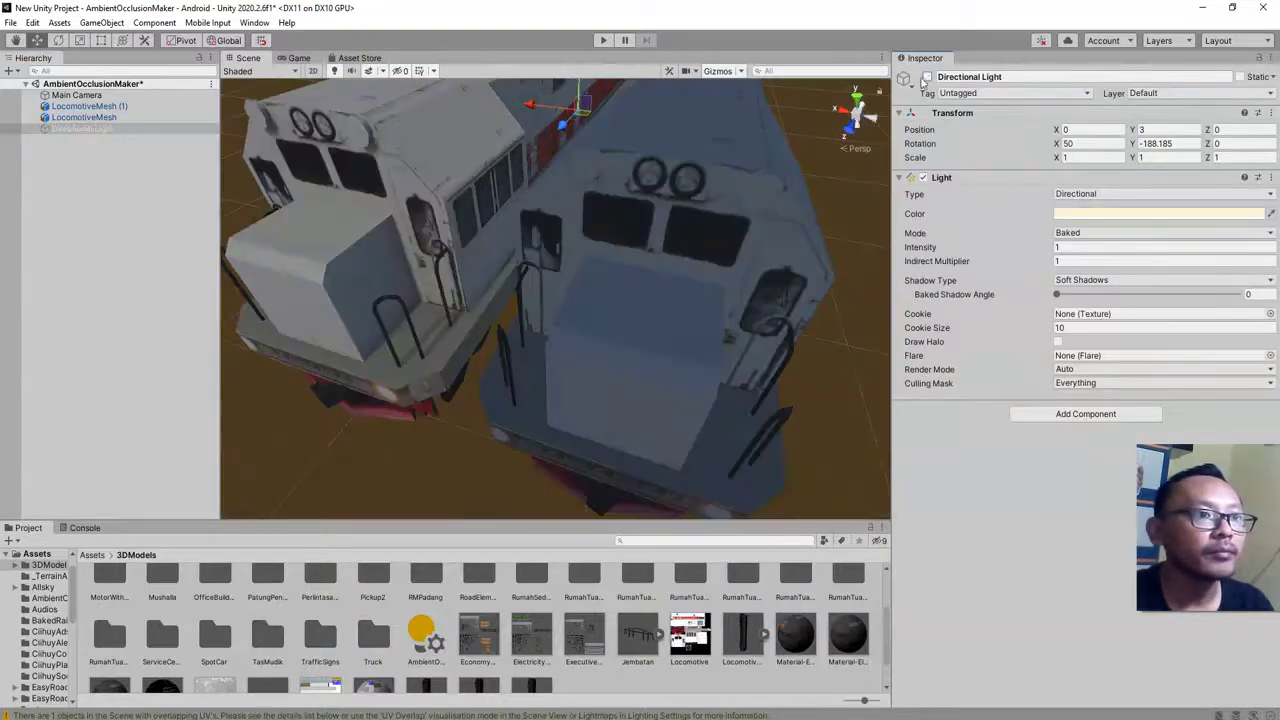
{"action": "left_click_drag", "start_coordinate": [762, 250], "coordinate": [489, 355], "text": "alt"}
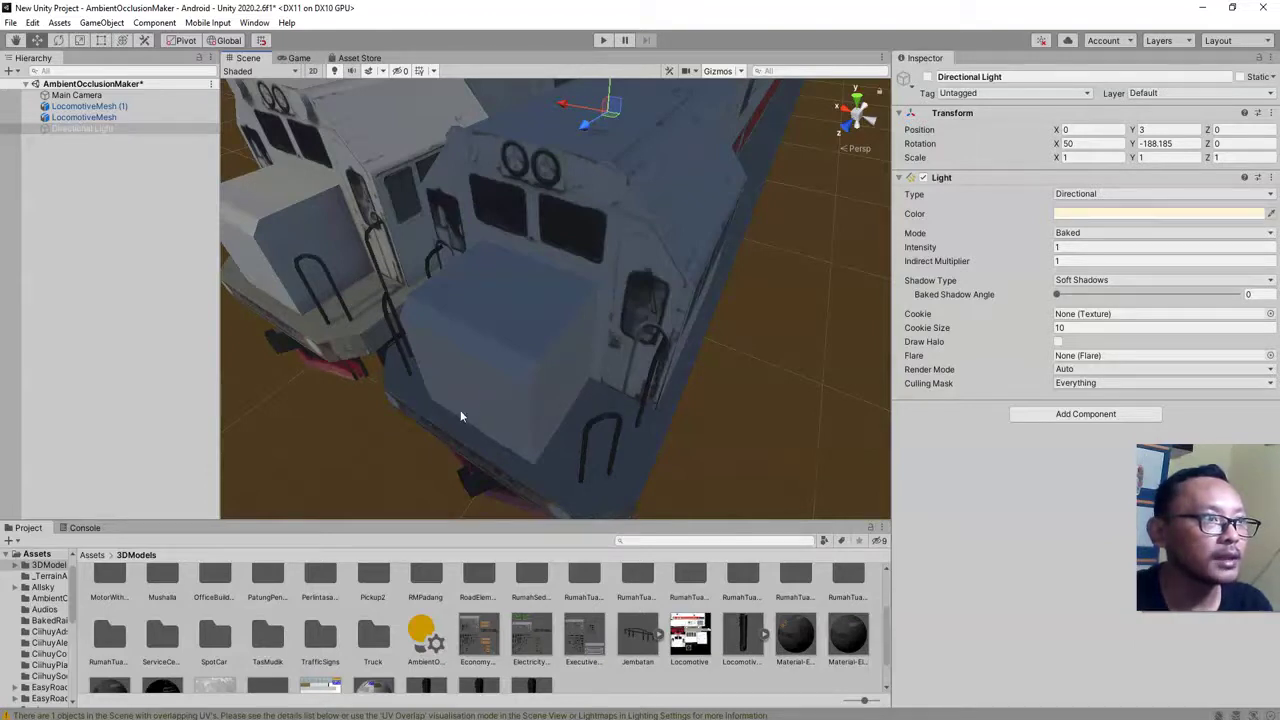
{"action": "left_click_drag", "start_coordinate": [460, 416], "coordinate": [558, 359], "text": "alt"}
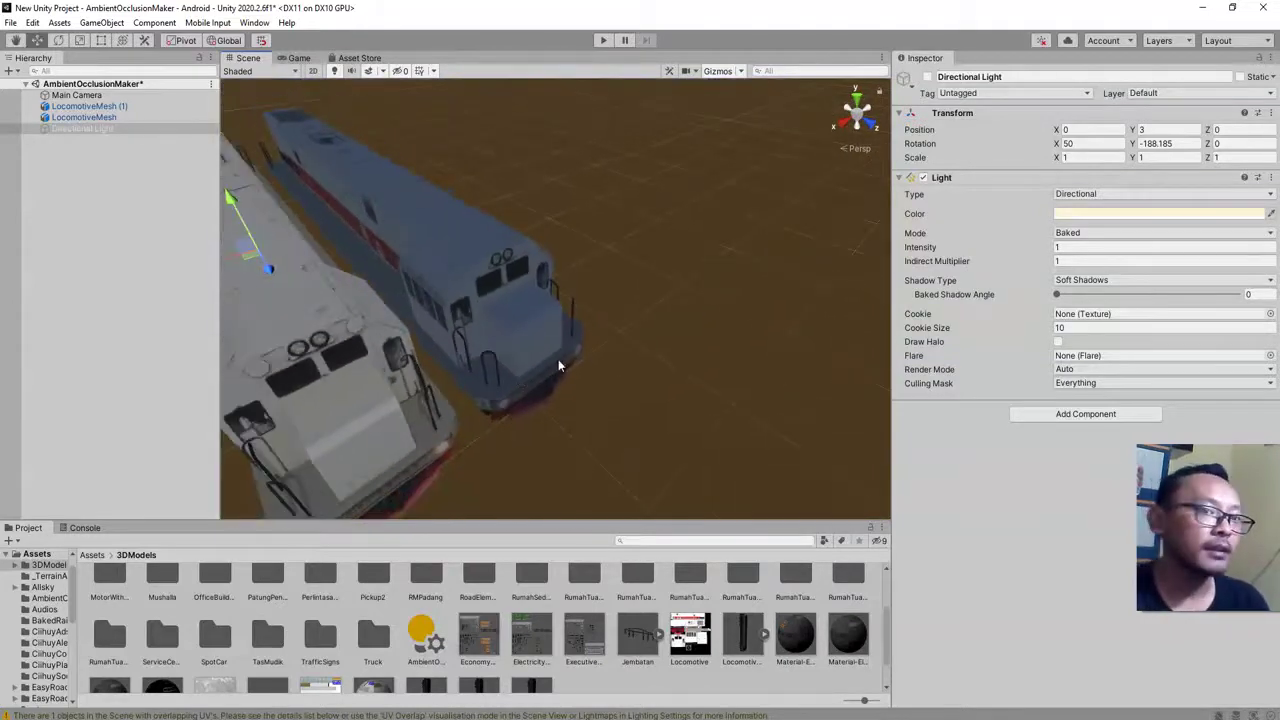
Move the unbaked locomotive away from the baked one, to about X -32.8 and Z -0.5, and compare their sides
{"action": "left_click", "coordinate": [524, 281]}
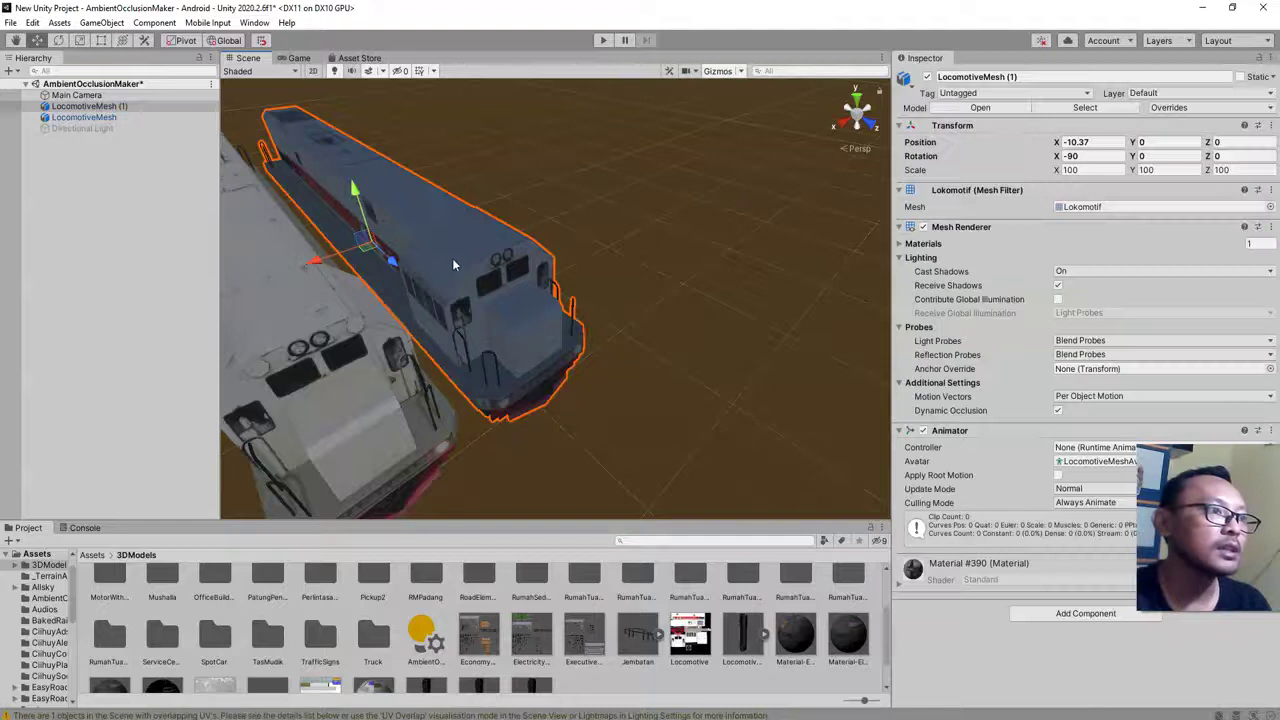
{"action": "left_click_drag", "start_coordinate": [684, 349], "coordinate": [715, 364], "text": "alt"}
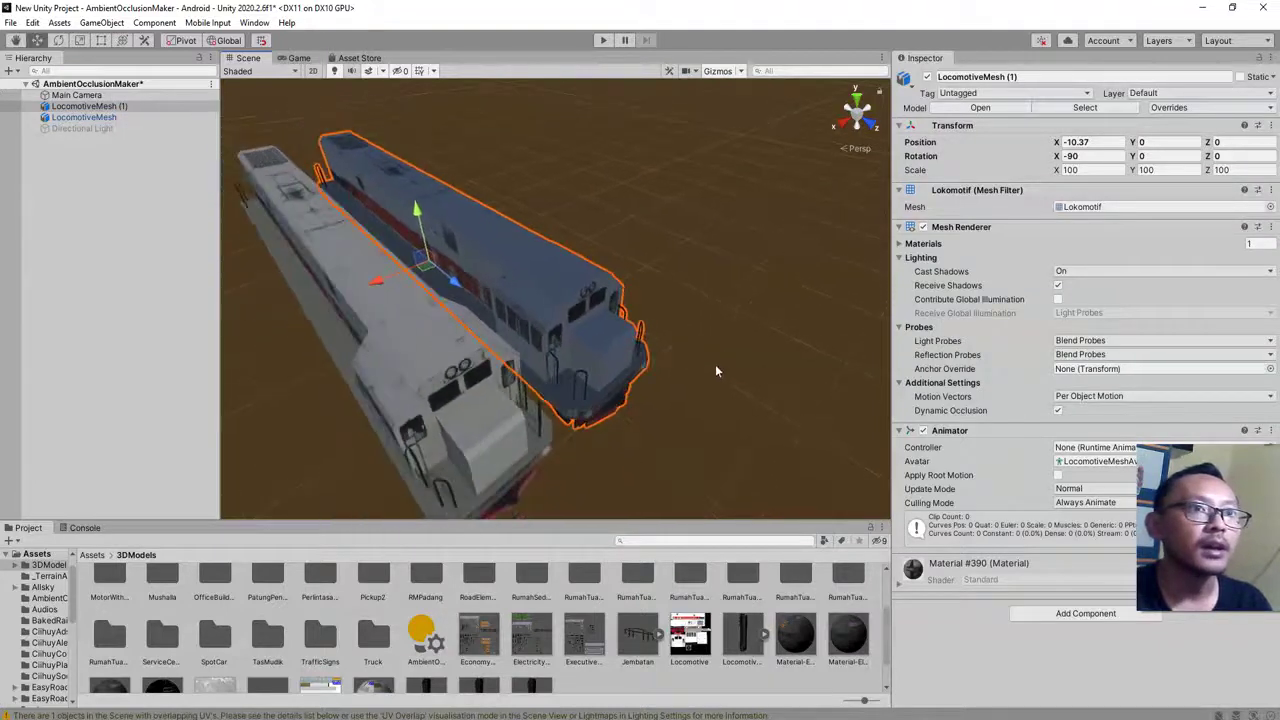
{"action": "left_click_drag", "start_coordinate": [428, 273], "coordinate": [543, 220]}
{"action": "scroll", "coordinate": [472, 392], "scroll_direction": "down", "scroll_amount": 2}
{"action": "left_click_drag", "start_coordinate": [512, 381], "coordinate": [599, 331], "text": "alt"}
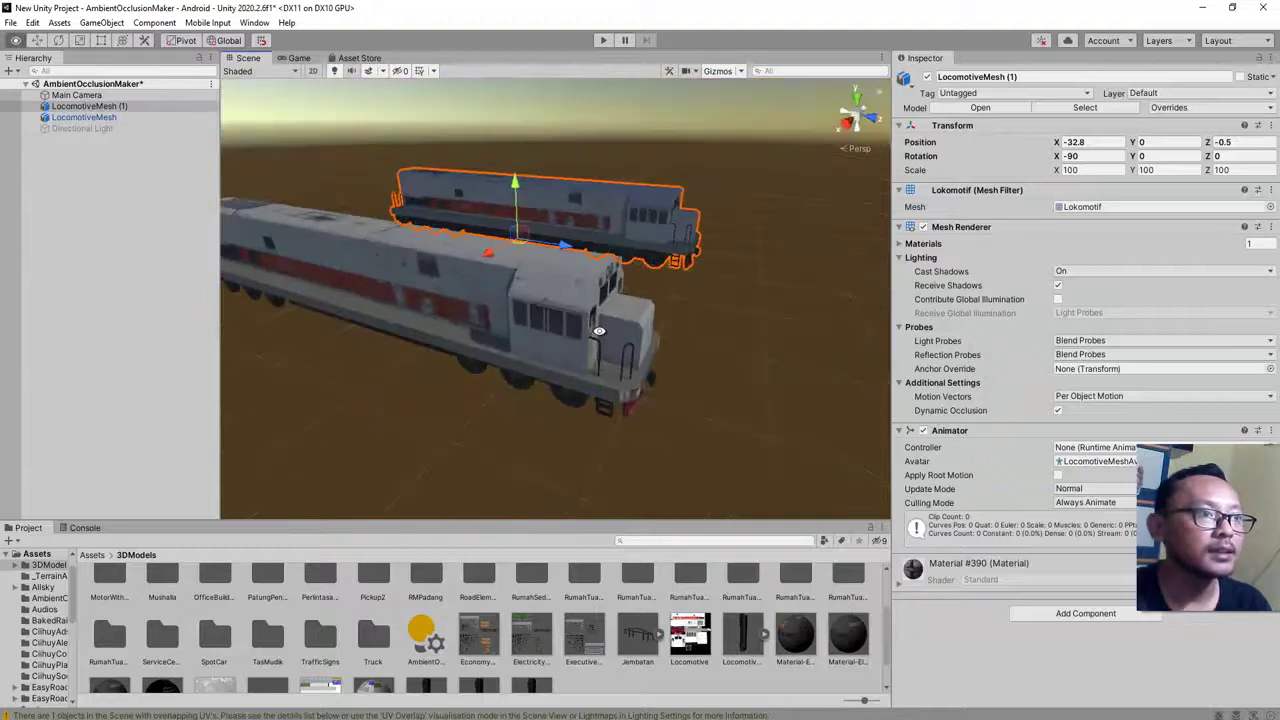
{"action": "left_click_drag", "start_coordinate": [625, 378], "coordinate": [588, 378], "text": "alt"}
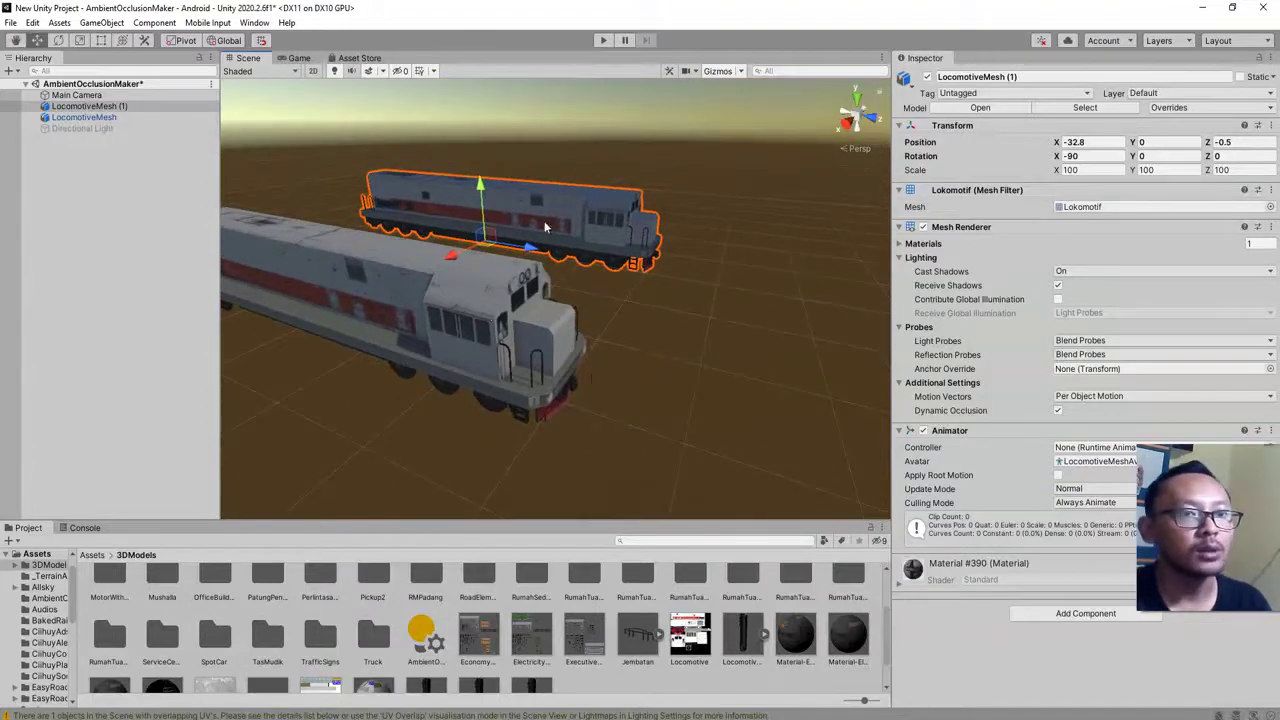
Shift the baked LocomotiveMesh to about X -1.48, Z 0.35 and view both locomotives from the rear and above
{"action": "left_click", "coordinate": [466, 296]}
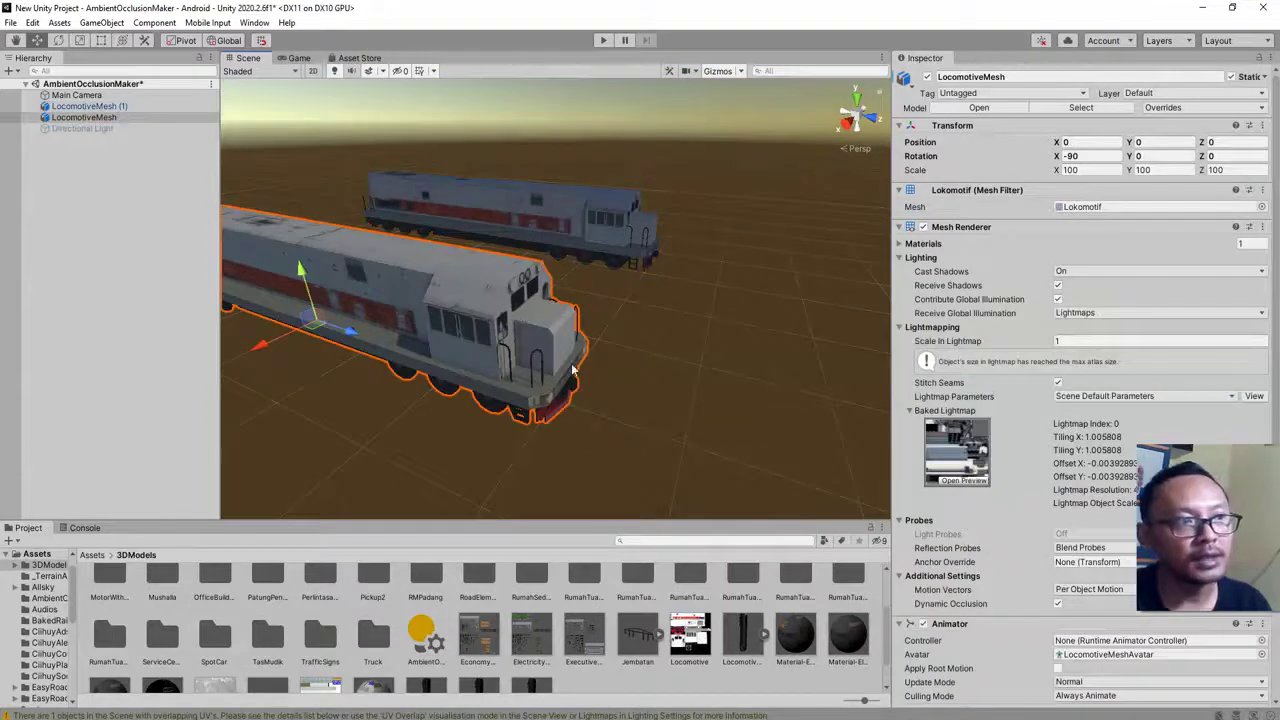
{"action": "left_click_drag", "start_coordinate": [548, 408], "coordinate": [536, 418], "text": "alt"}
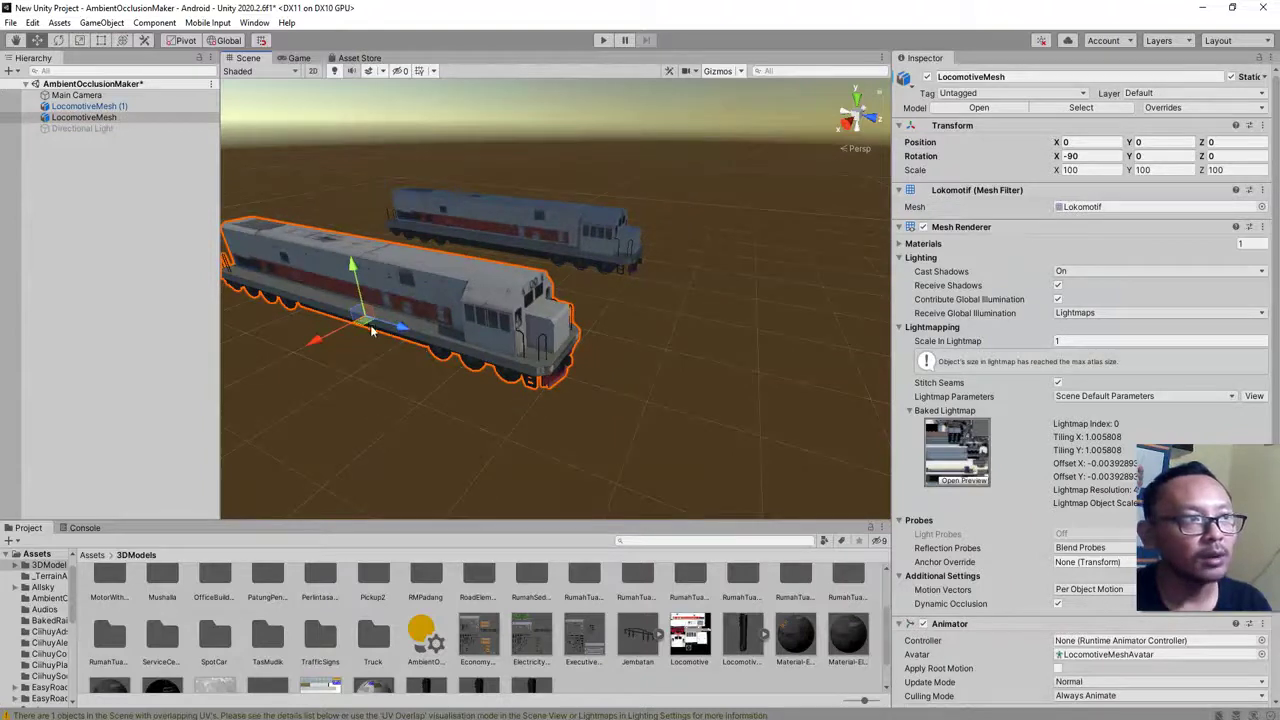
{"action": "left_click_drag", "start_coordinate": [370, 332], "coordinate": [426, 298]}
{"action": "left_click_drag", "start_coordinate": [560, 400], "coordinate": [607, 312], "text": "alt"}
{"action": "scroll", "coordinate": [592, 406], "scroll_direction": "down", "scroll_amount": 5}
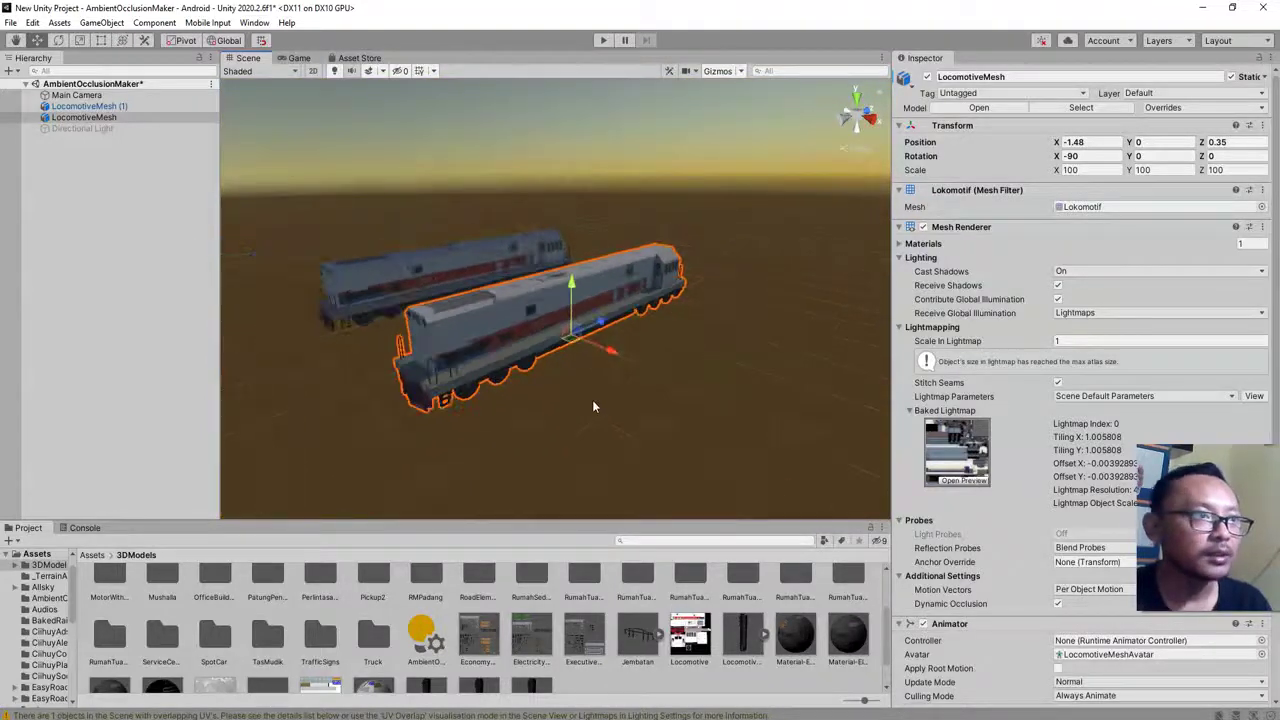
{"action": "left_click_drag", "start_coordinate": [586, 397], "coordinate": [628, 271], "text": "alt"}
Delete the unbaked second locomotive from the scene and view the remaining baked locomotive from the front
{"action": "left_click", "coordinate": [519, 248]}
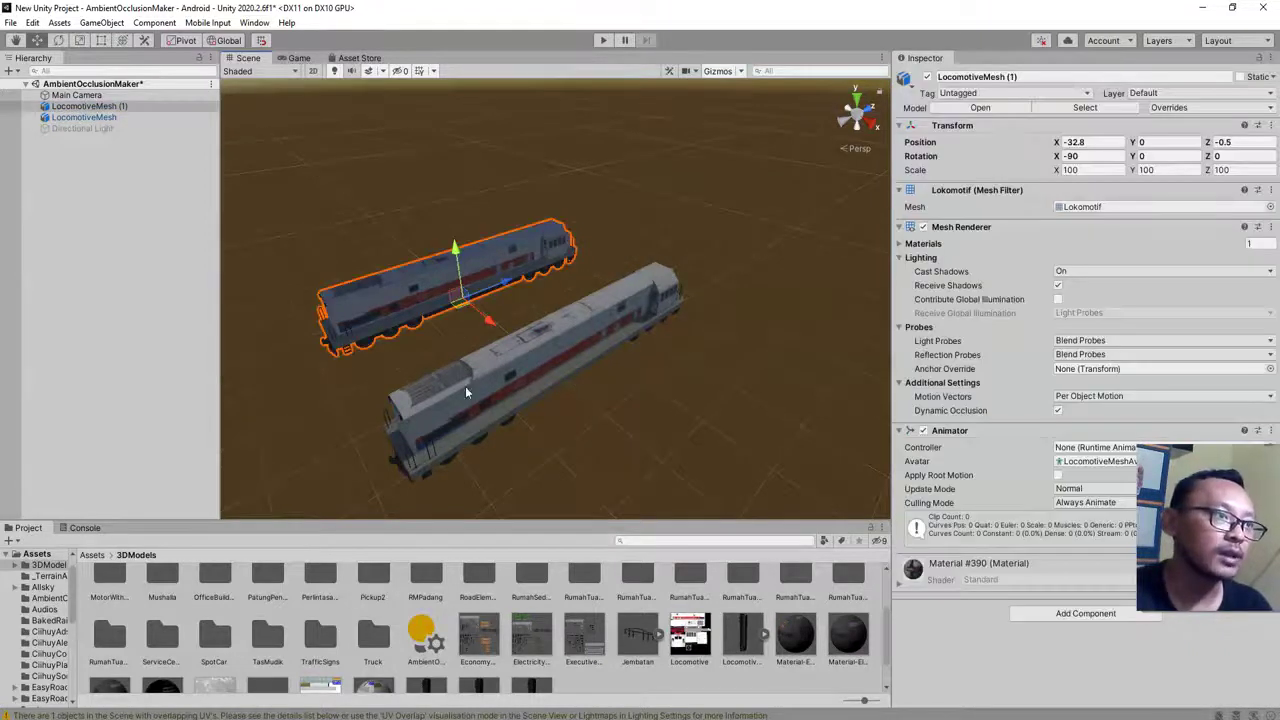
{"action": "key", "text": "Delete"}
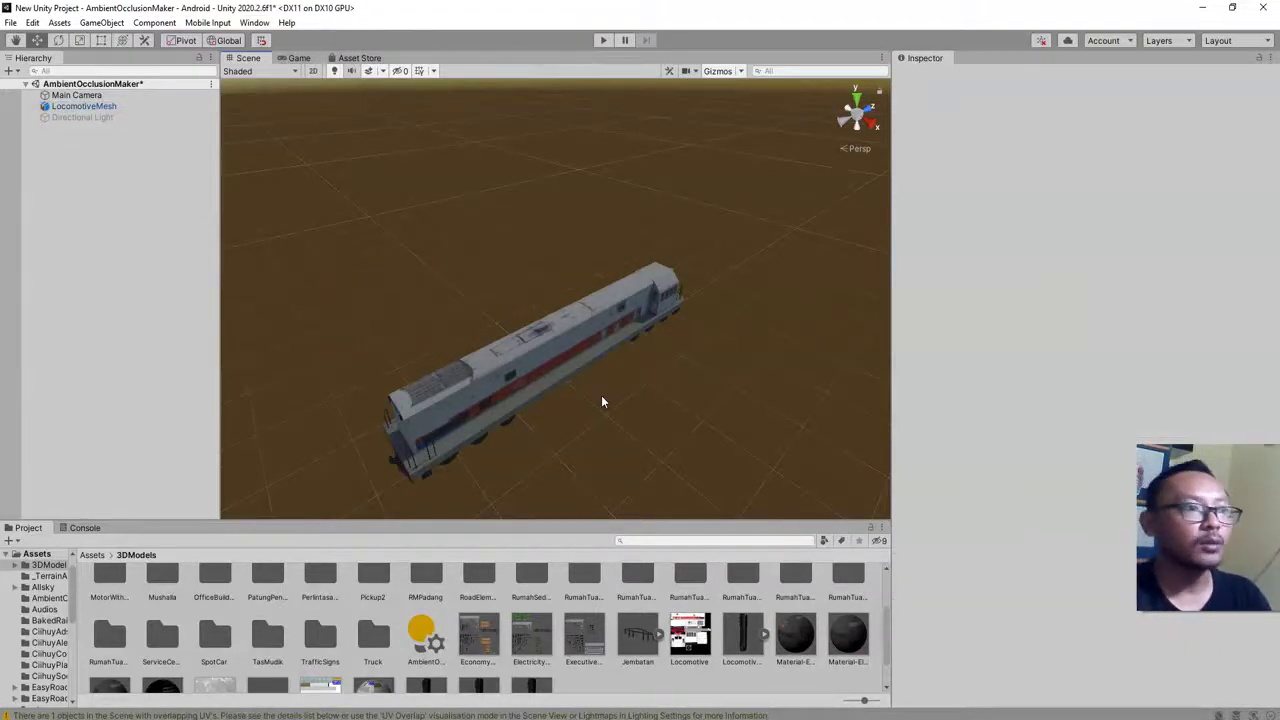
{"action": "left_click_drag", "start_coordinate": [620, 386], "coordinate": [665, 377], "text": "alt"}
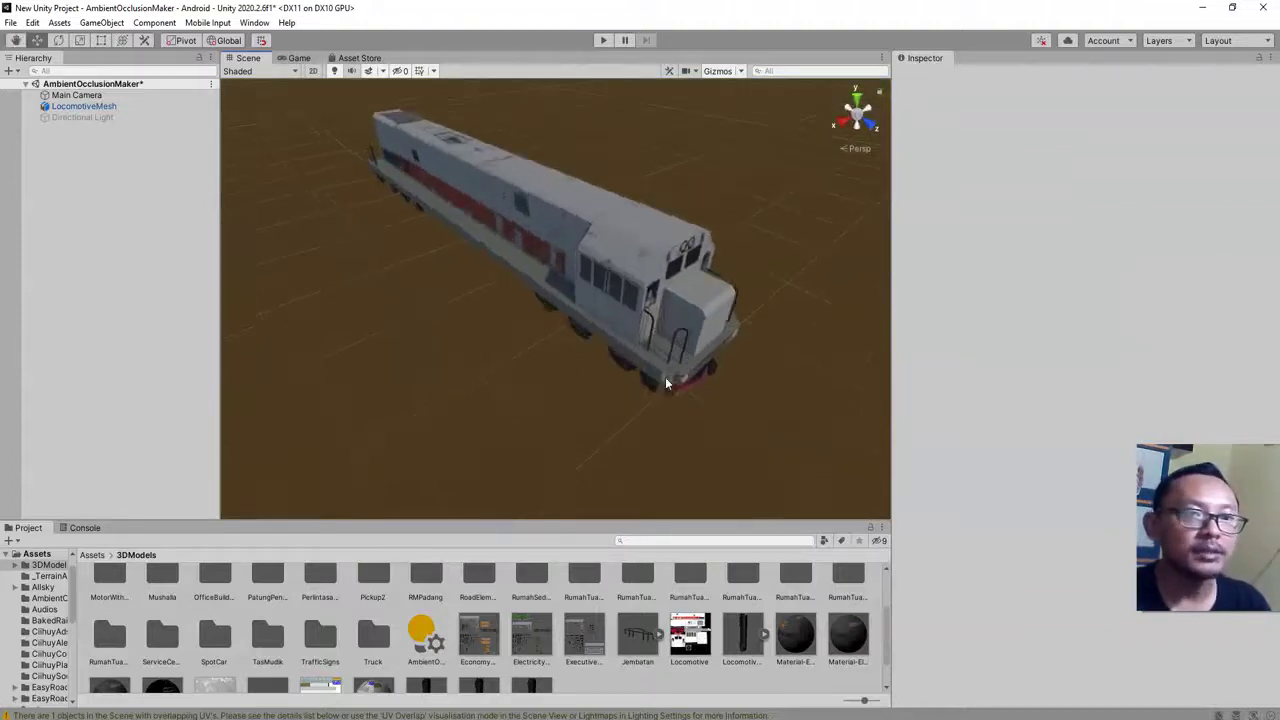